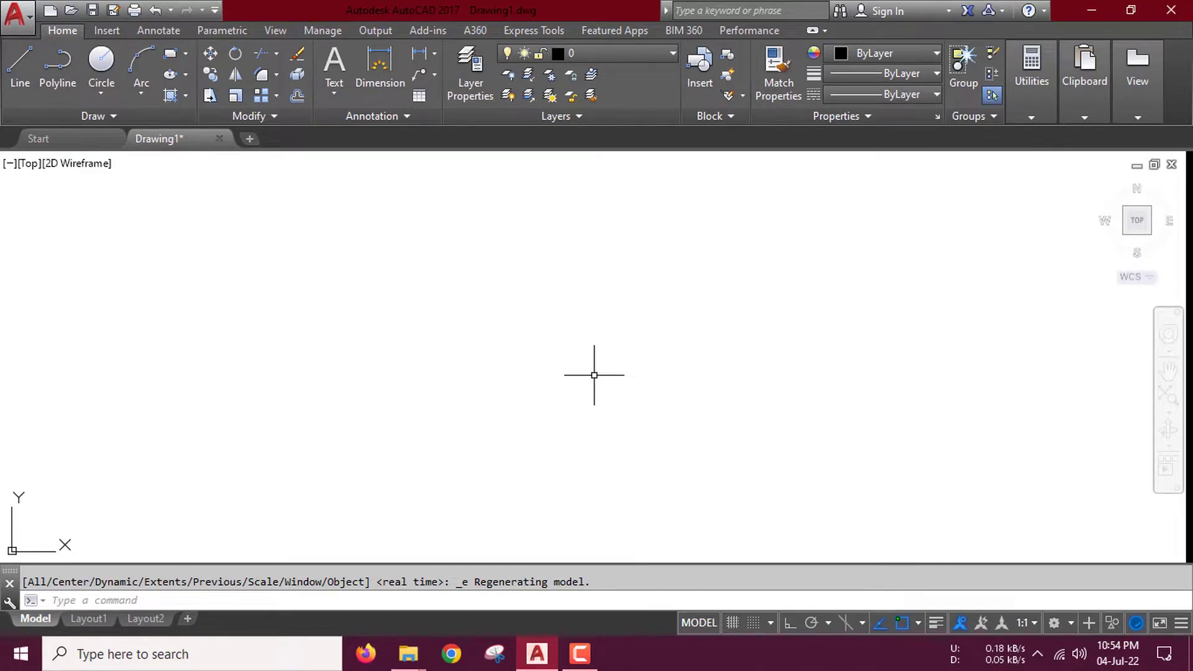
# Step: Draw a freely sized rectangle by picking two corners
pyautogui.click(171, 59)
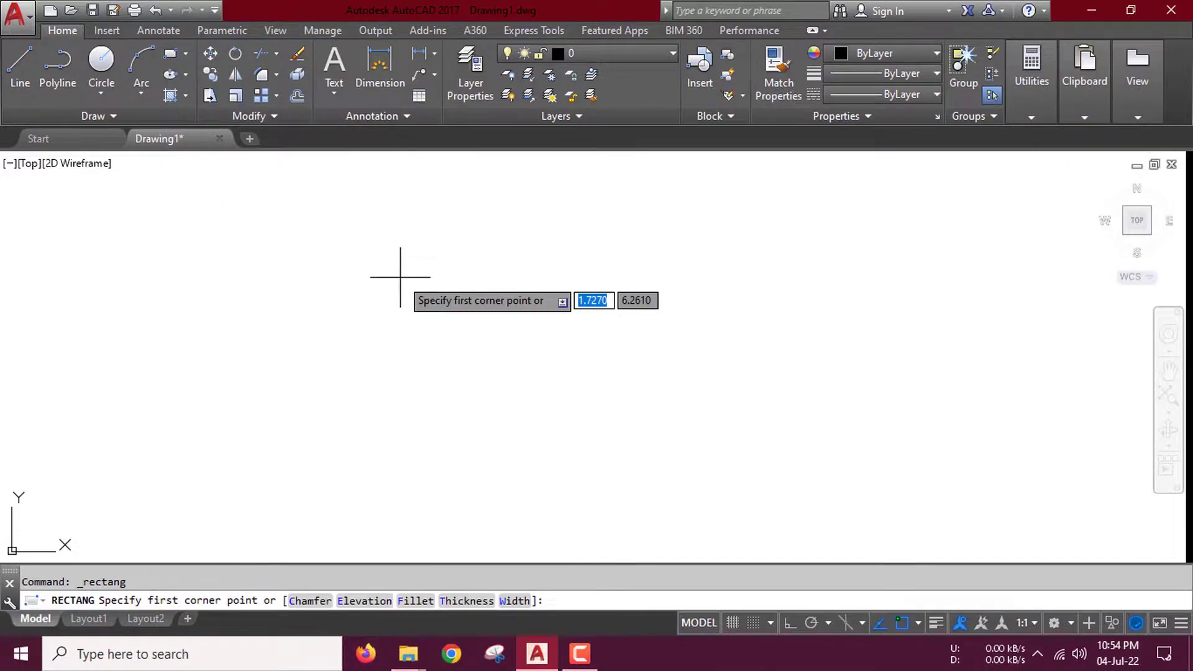
pyautogui.click(415, 267)
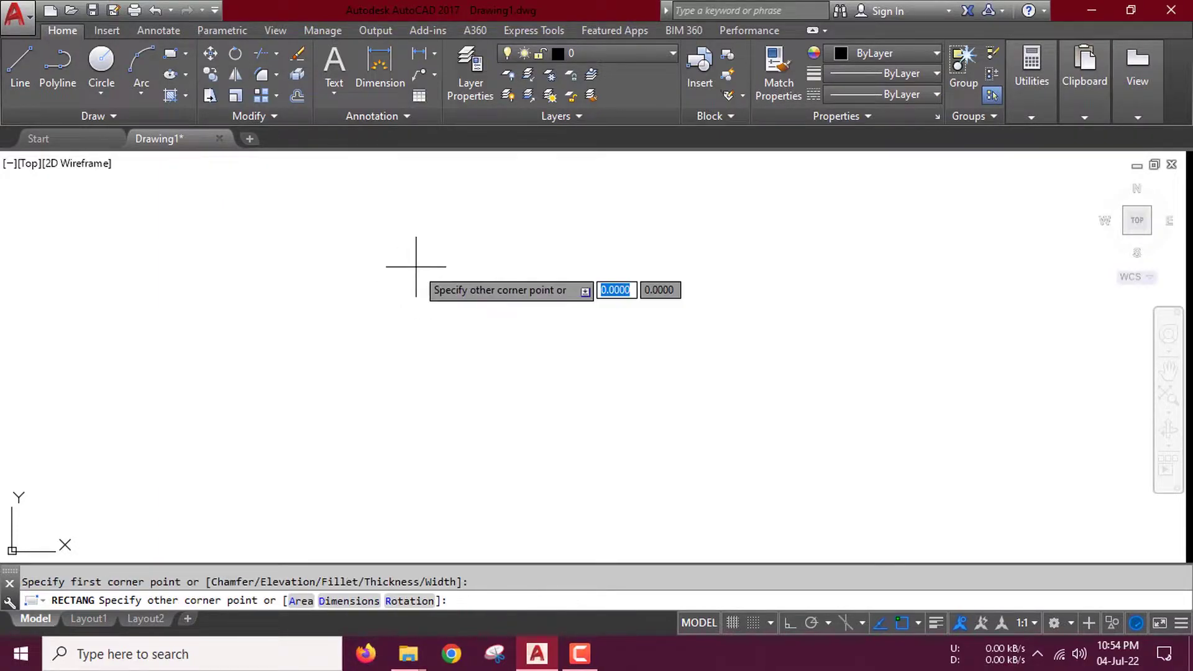
pyautogui.click(638, 361)
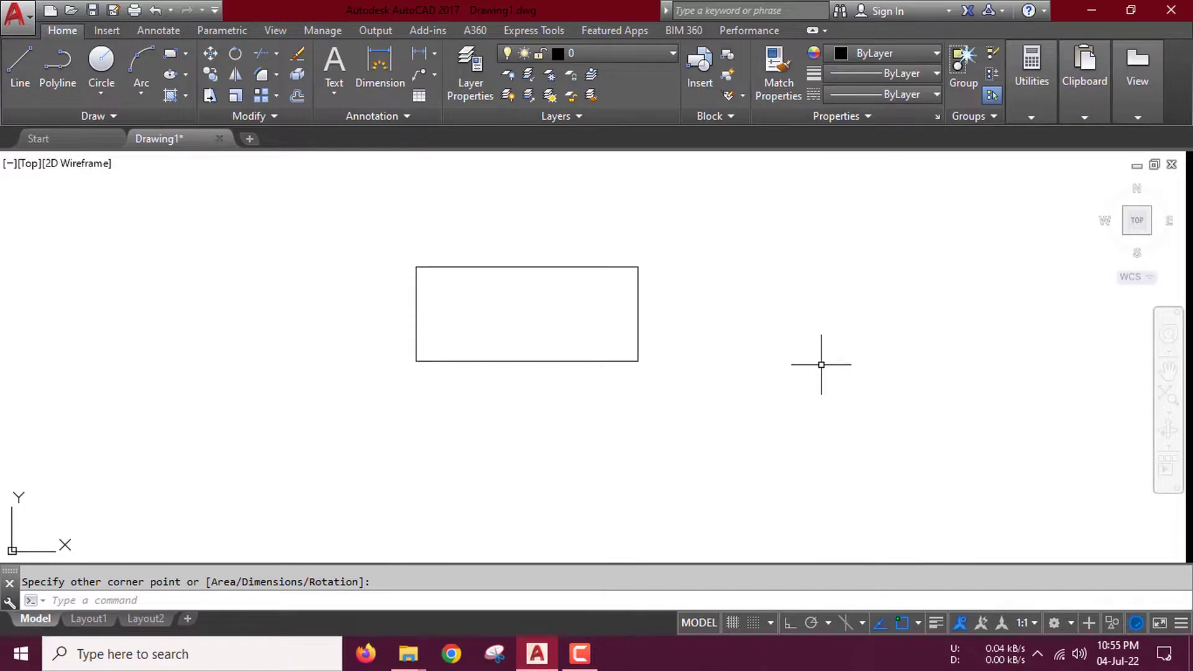
pyautogui.moveTo(823, 365); pyautogui.dragTo(646, 409, button='middle')
pyautogui.press('Escape')
# Step: Draw a 20 by 10 rectangle from a picked corner with REC, then zoom to extents
pyautogui.write('rec')
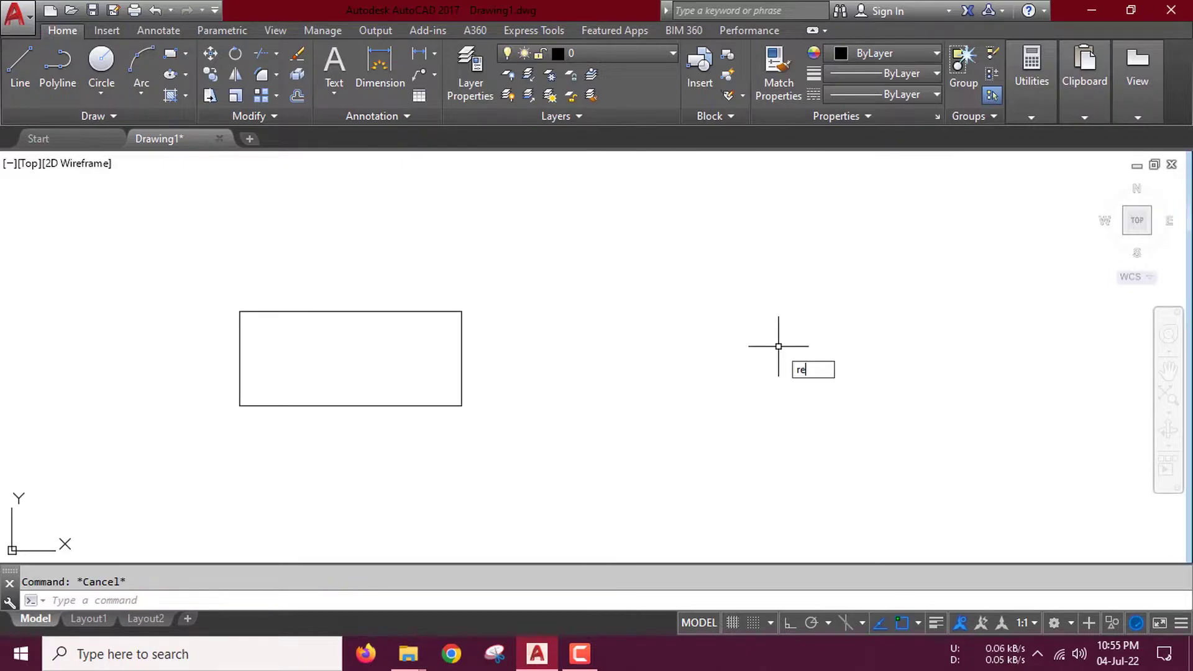
pyautogui.press('Return')
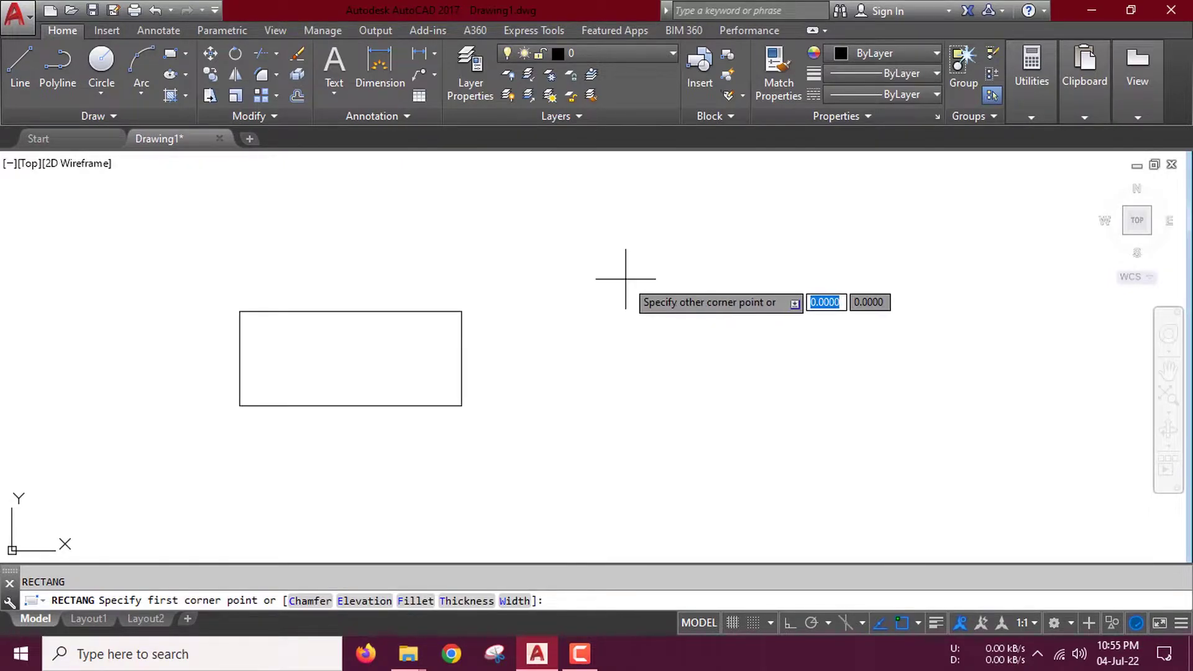
pyautogui.click(625, 279)
pyautogui.write('@20')
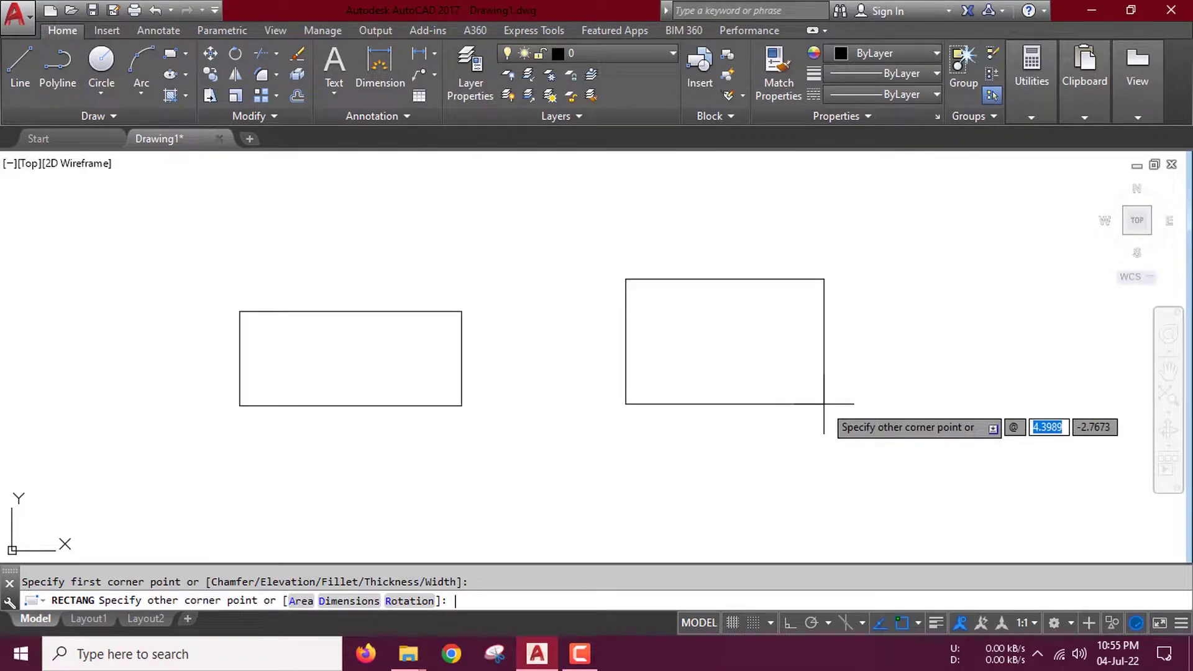
pyautogui.press('Tab')
pyautogui.write('10')
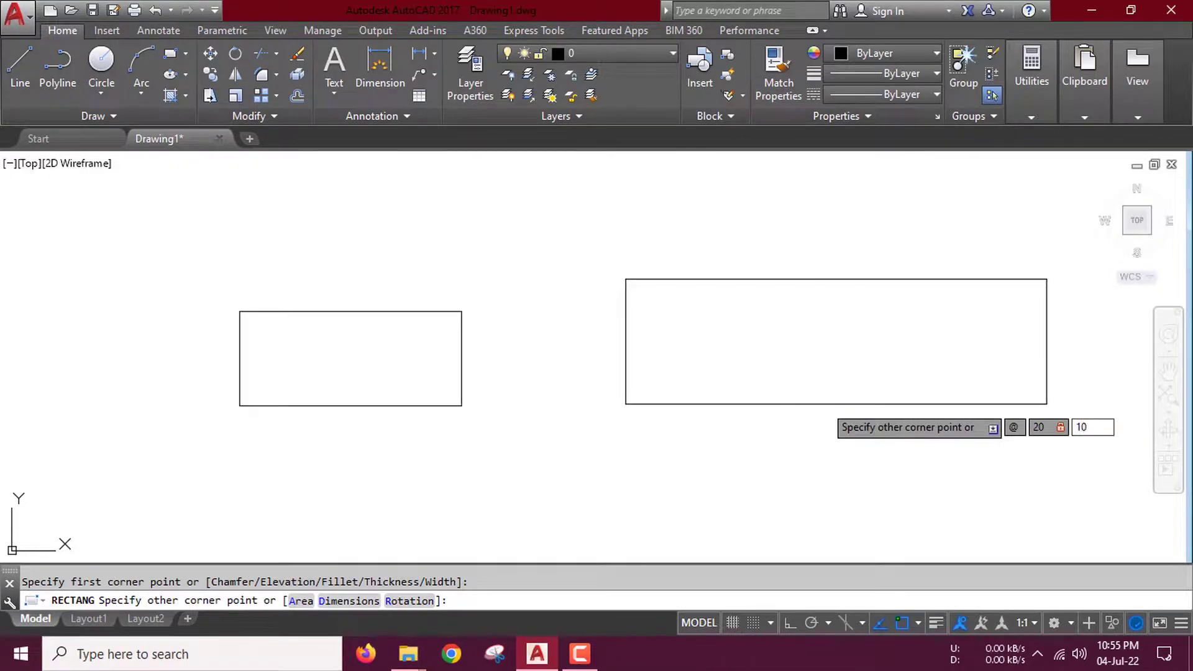
pyautogui.press('Return')
pyautogui.middleClick(824, 404)
pyautogui.middleClick(824, 403)
pyautogui.scroll(-2, 693, 312)
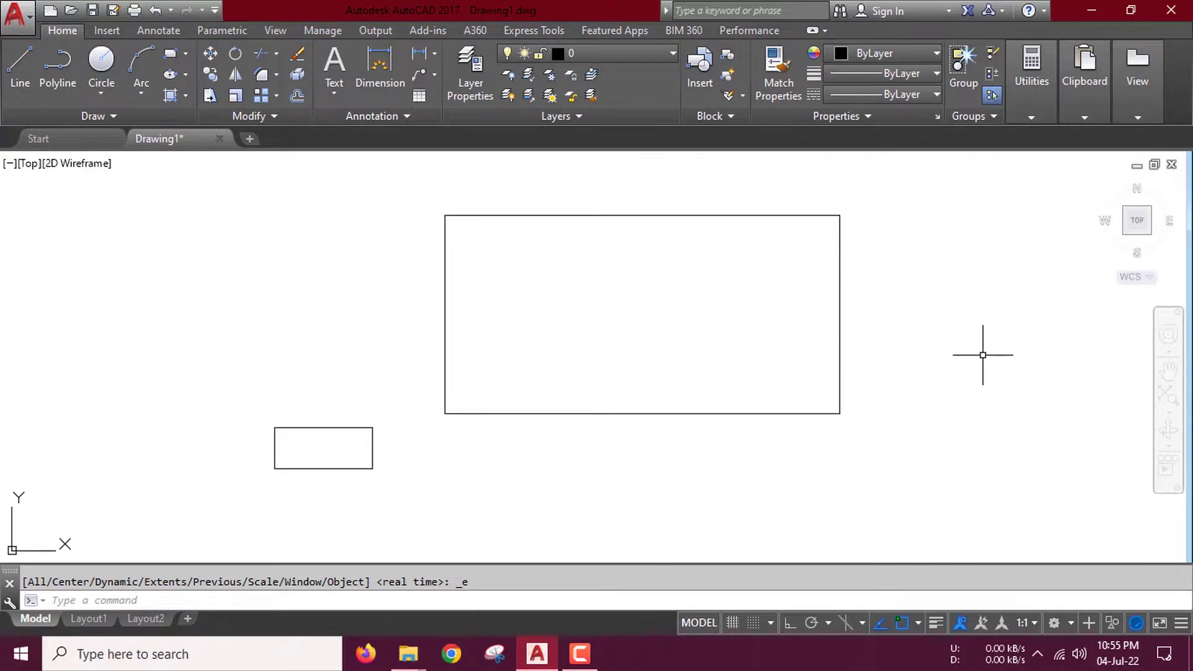
pyautogui.middleClick(599, 393)
pyautogui.write('rec')
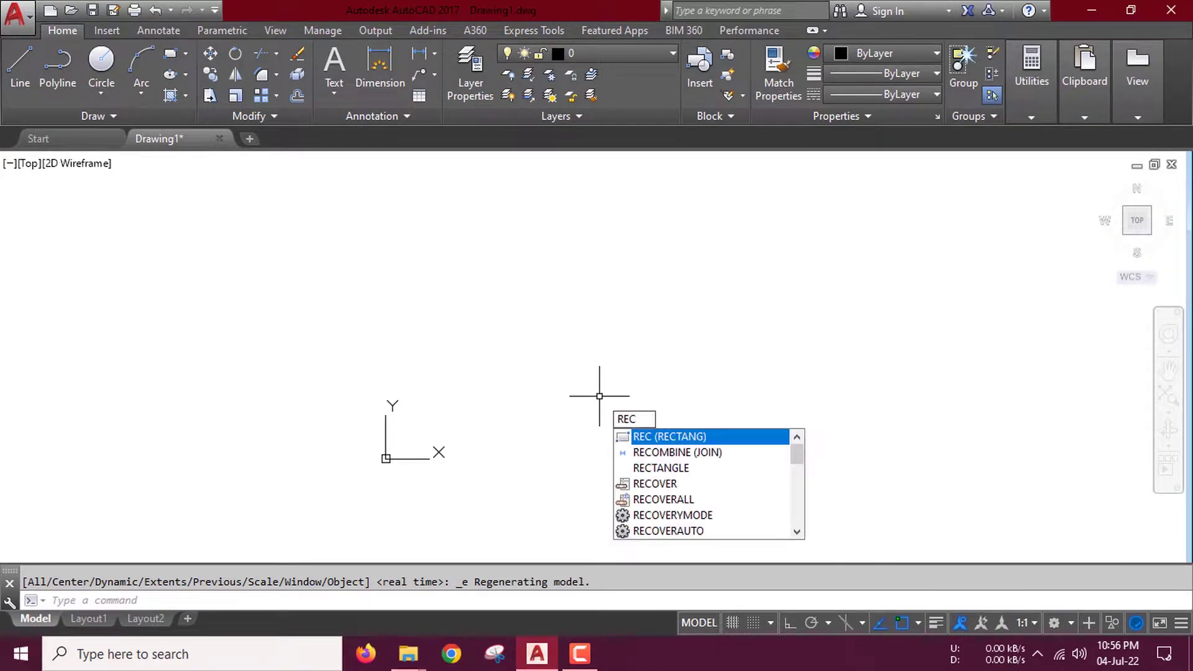
pyautogui.press('Return')
pyautogui.write('0,0')
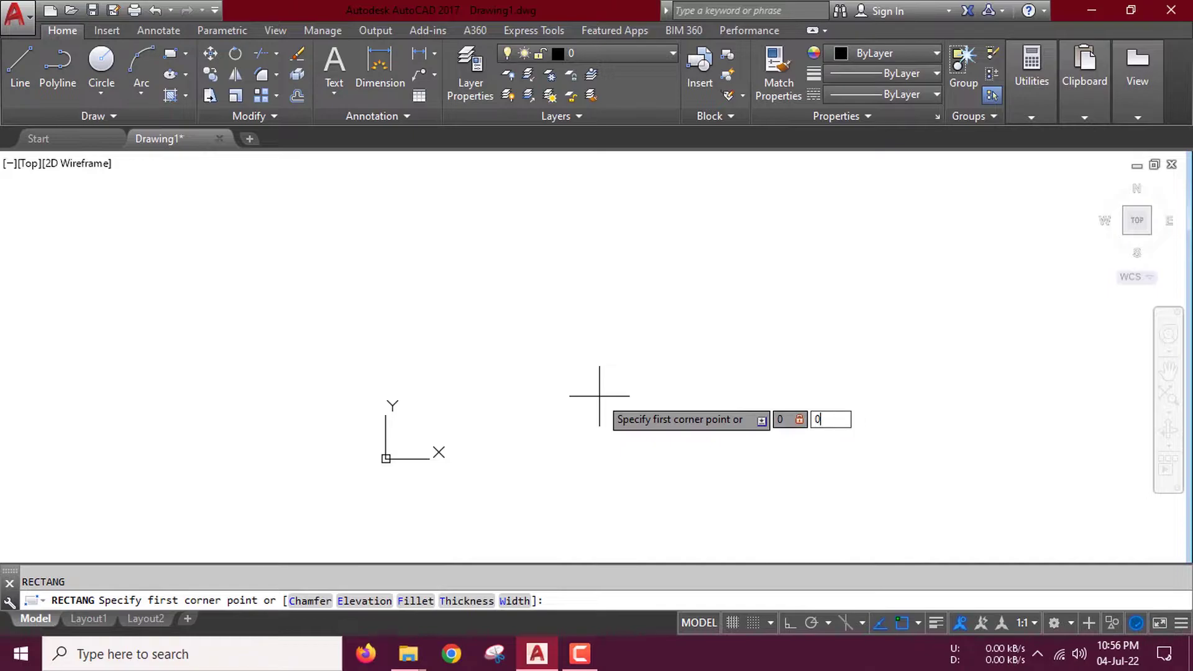
pyautogui.press('Return')
pyautogui.write('@20,40')
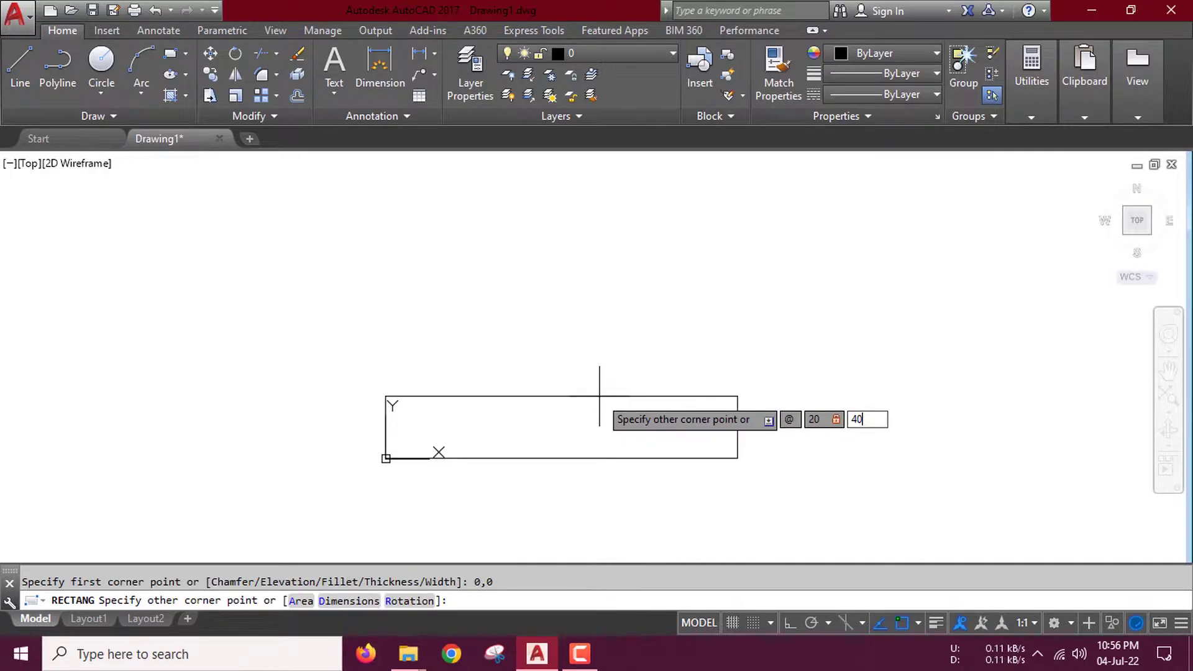
pyautogui.press('Return')
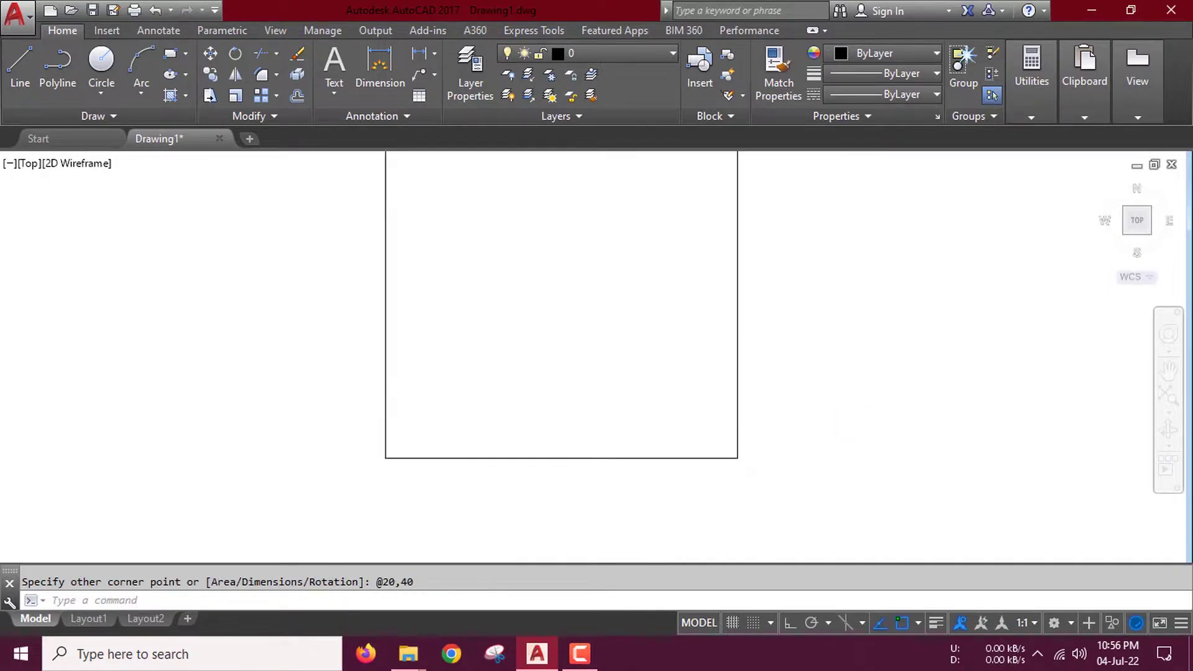
# Step: Pan and zoom the view to bring the 20 by 40 rectangle into sight
pyautogui.scroll(-2, 590, 423)
pyautogui.moveTo(447, 471); pyautogui.dragTo(488, 467, button='middle')
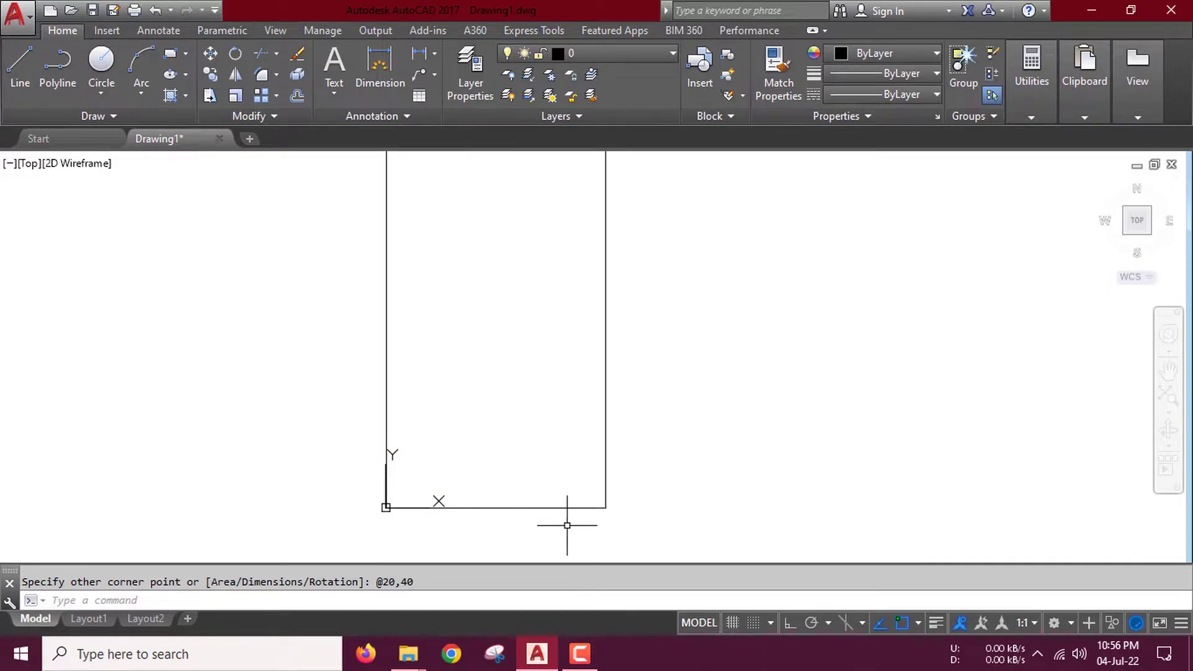
pyautogui.scroll(-2, 702, 426)
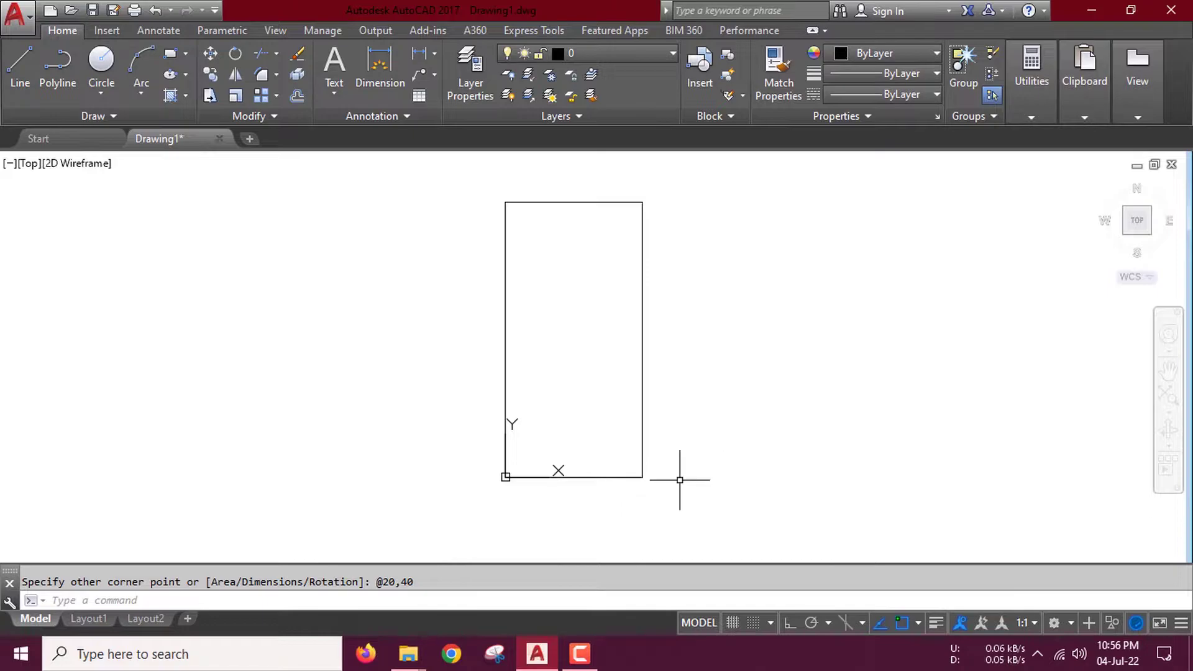
pyautogui.scroll(2, 524, 494)
pyautogui.scroll(-2, 669, 474)
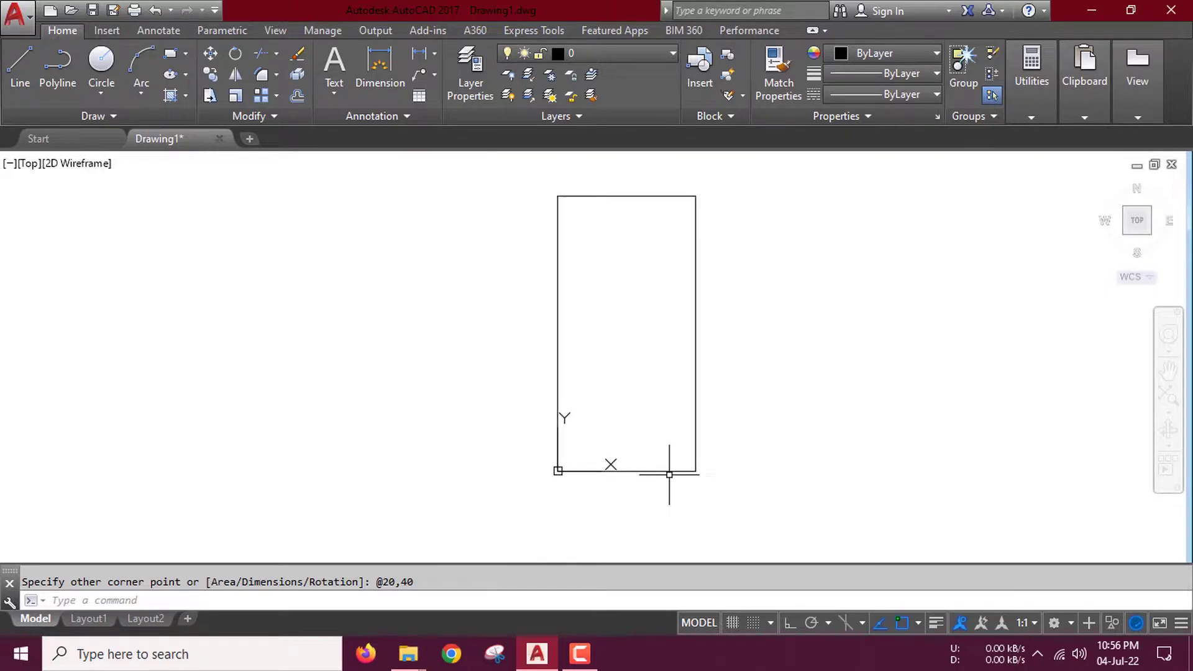
pyautogui.moveTo(653, 391); pyautogui.dragTo(584, 418, button='middle')
pyautogui.click(692, 493)
# Step: Draw a 6-sided polygon inscribed in a radius-4 circle at a picked centre
pyautogui.middleClick(684, 326)
pyautogui.middleClick(683, 326)
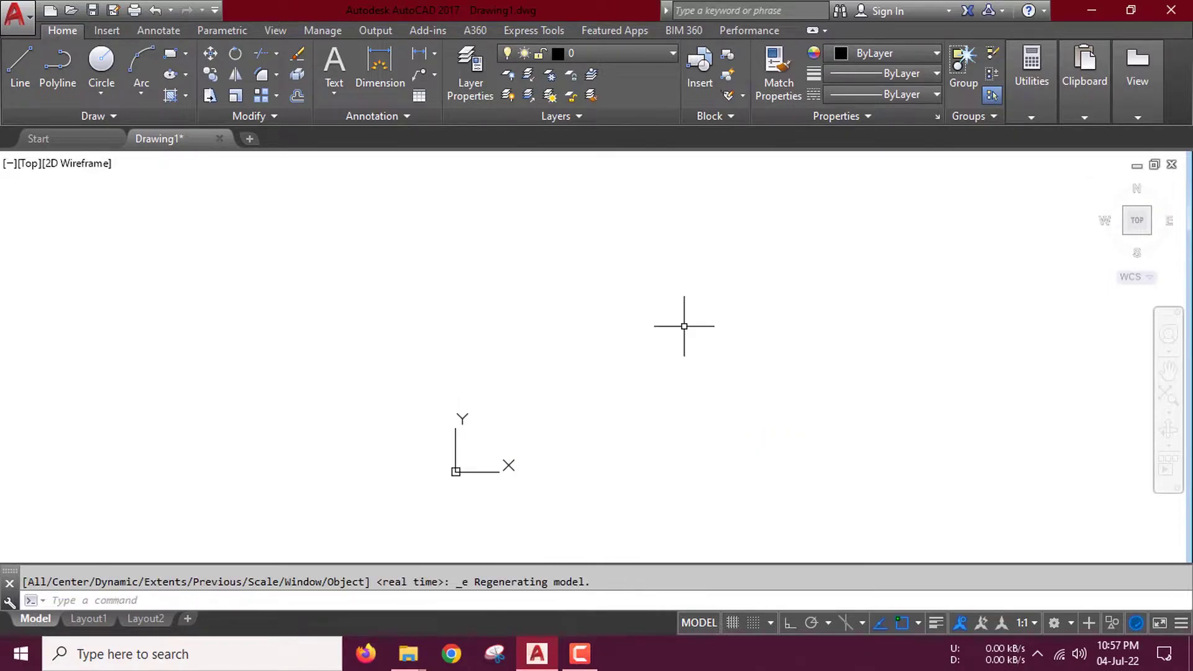
pyautogui.moveTo(684, 327); pyautogui.dragTo(410, 317, button='middle')
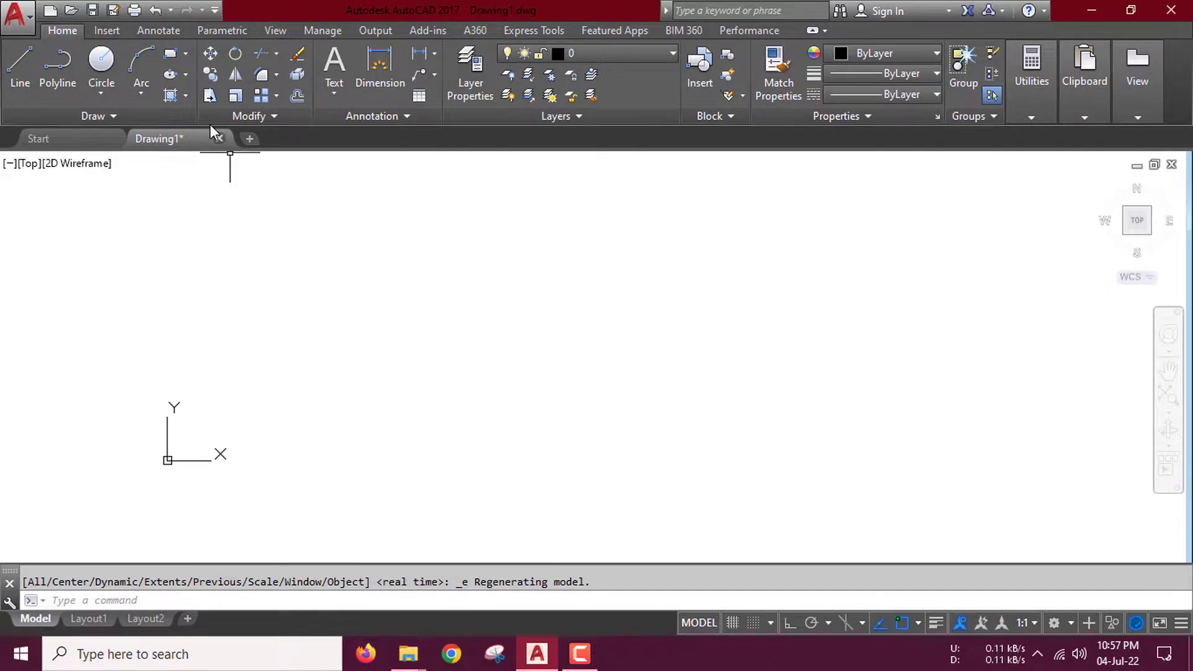
pyautogui.click(186, 54)
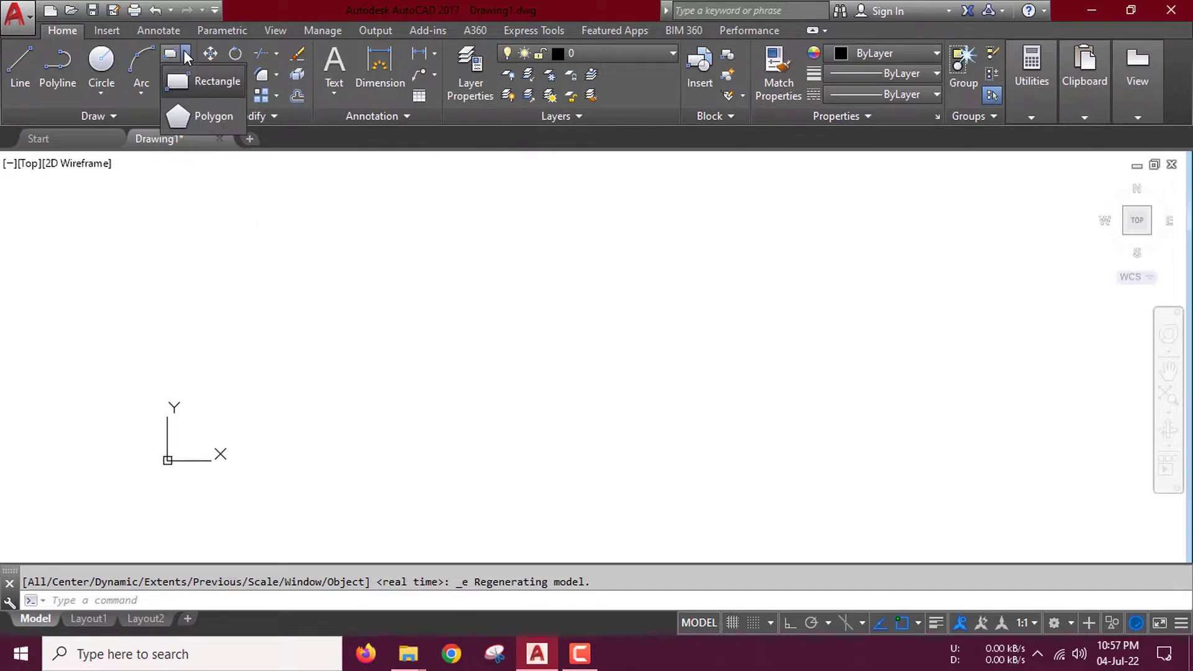
pyautogui.click(210, 111)
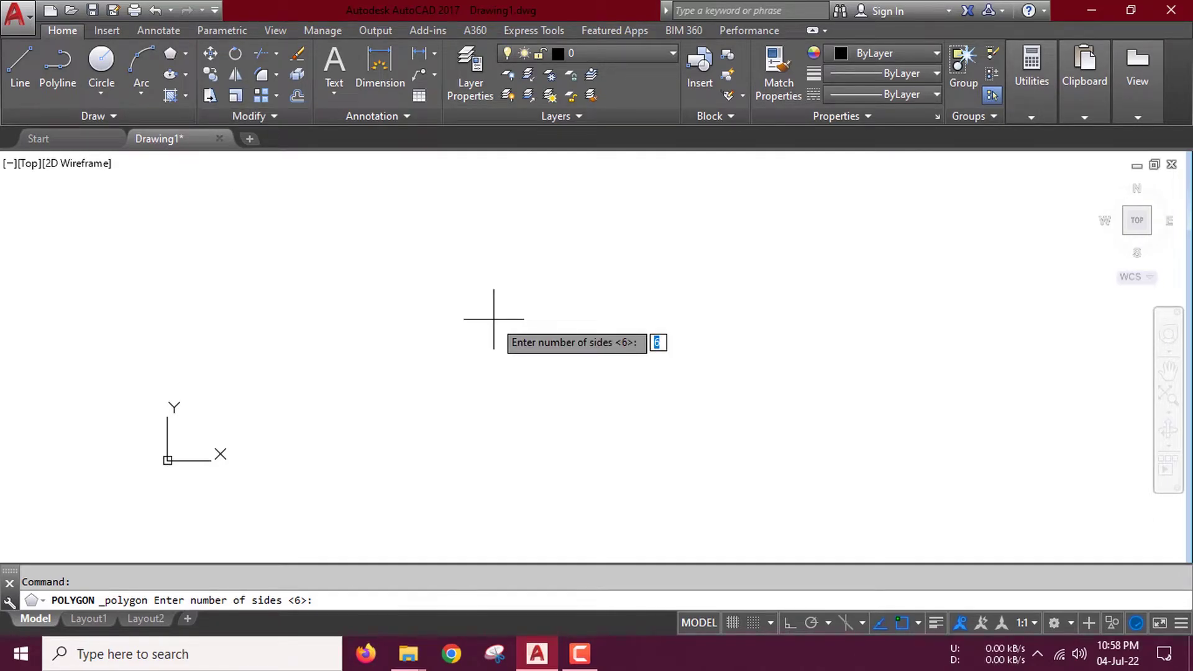
pyautogui.write('6')
pyautogui.press('Return')
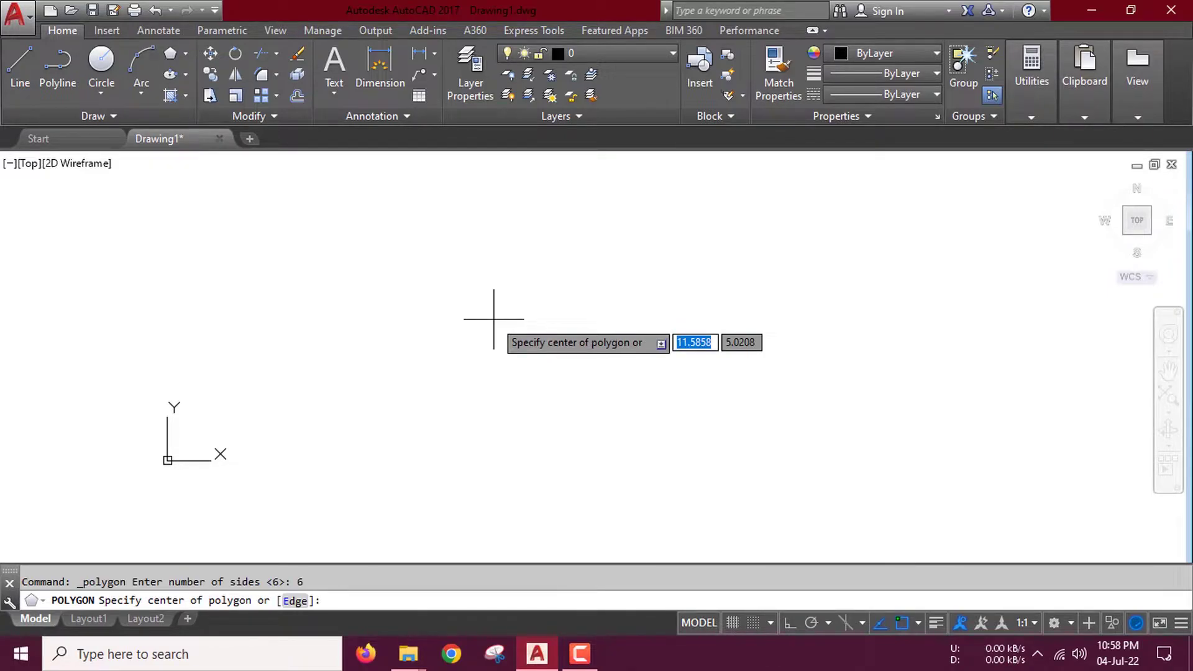
pyautogui.click(576, 302)
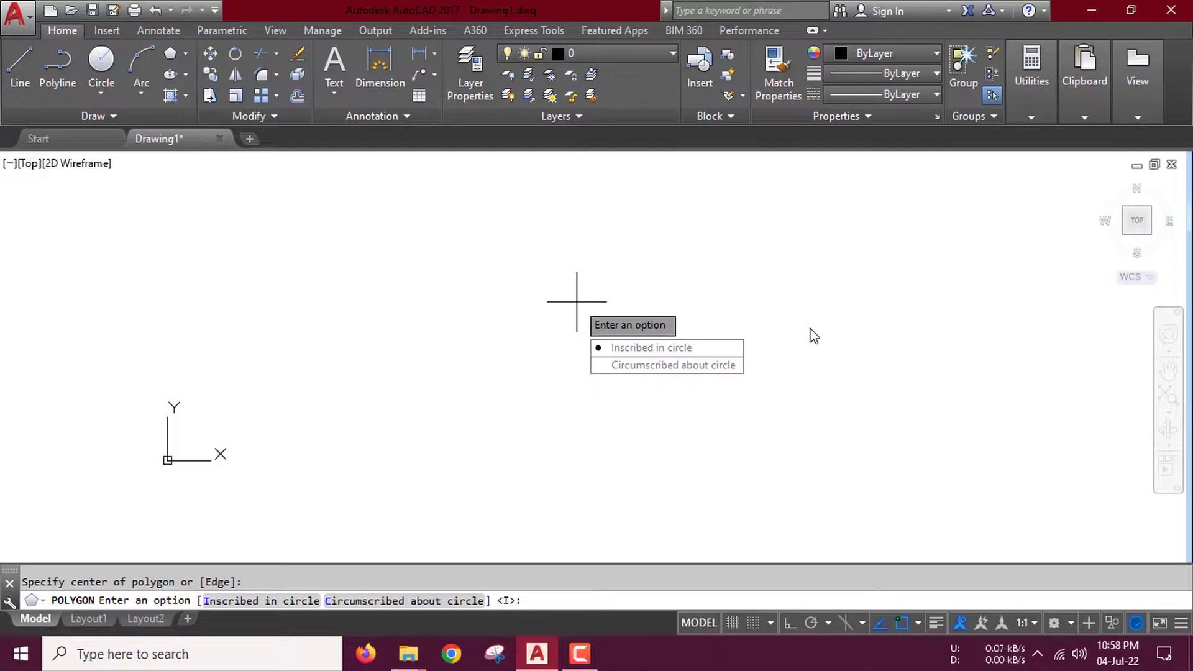
pyautogui.write('i')
pyautogui.press('Return')
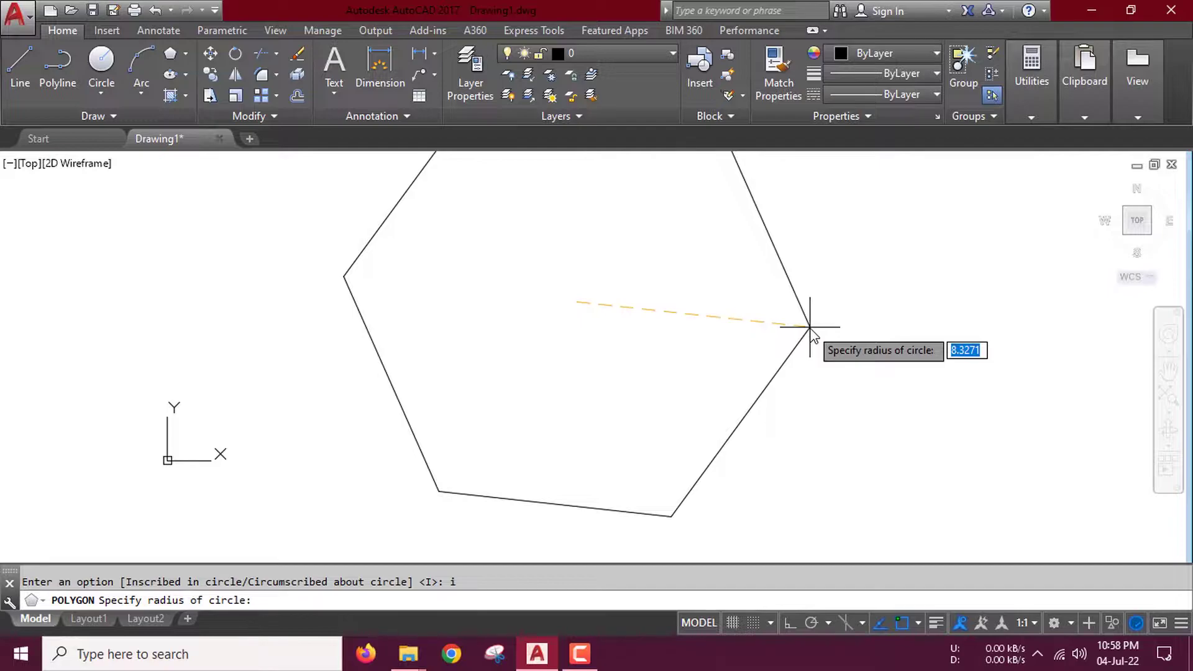
pyautogui.write('4')
pyautogui.press('Return')
pyautogui.scroll(1, 754, 359)
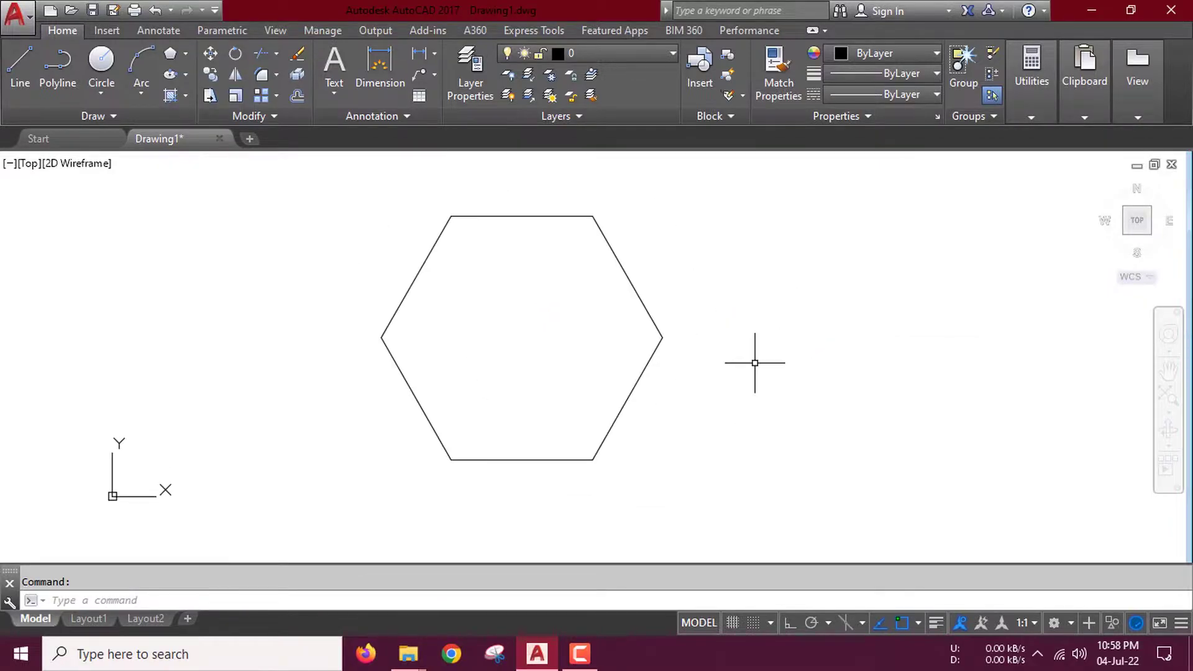
# Step: Draw a 6-sided polygon circumscribed about a radius-5 circle on the same centre
pyautogui.write('pol')
pyautogui.press('Return')
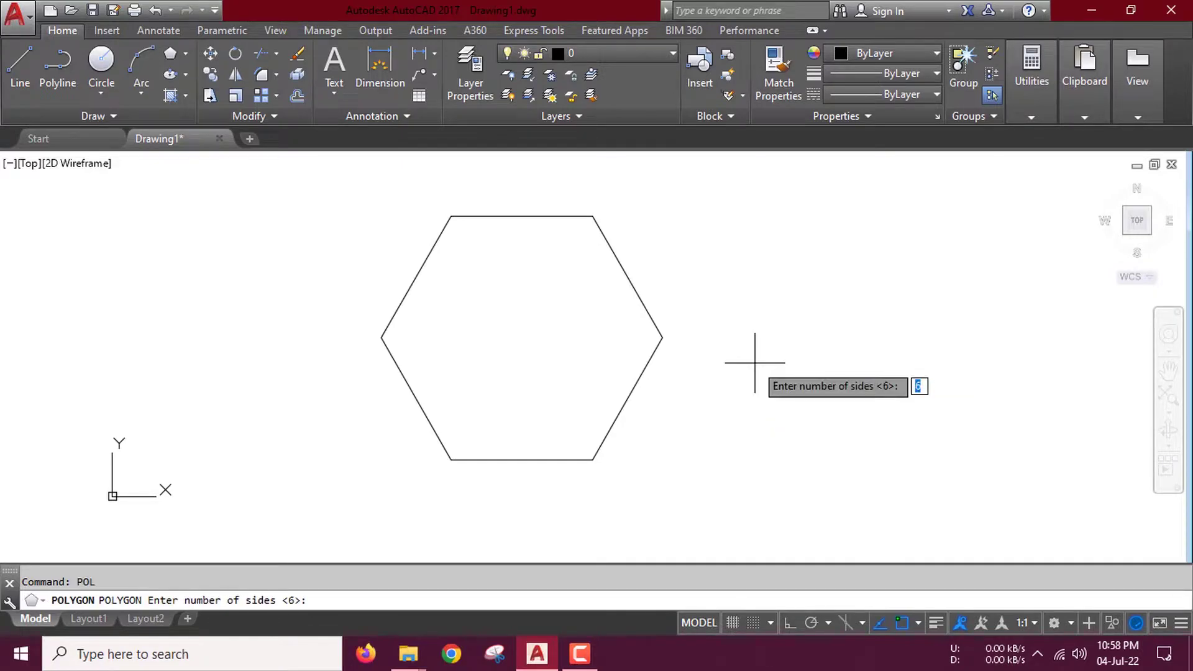
pyautogui.write('6')
pyautogui.press('Return')
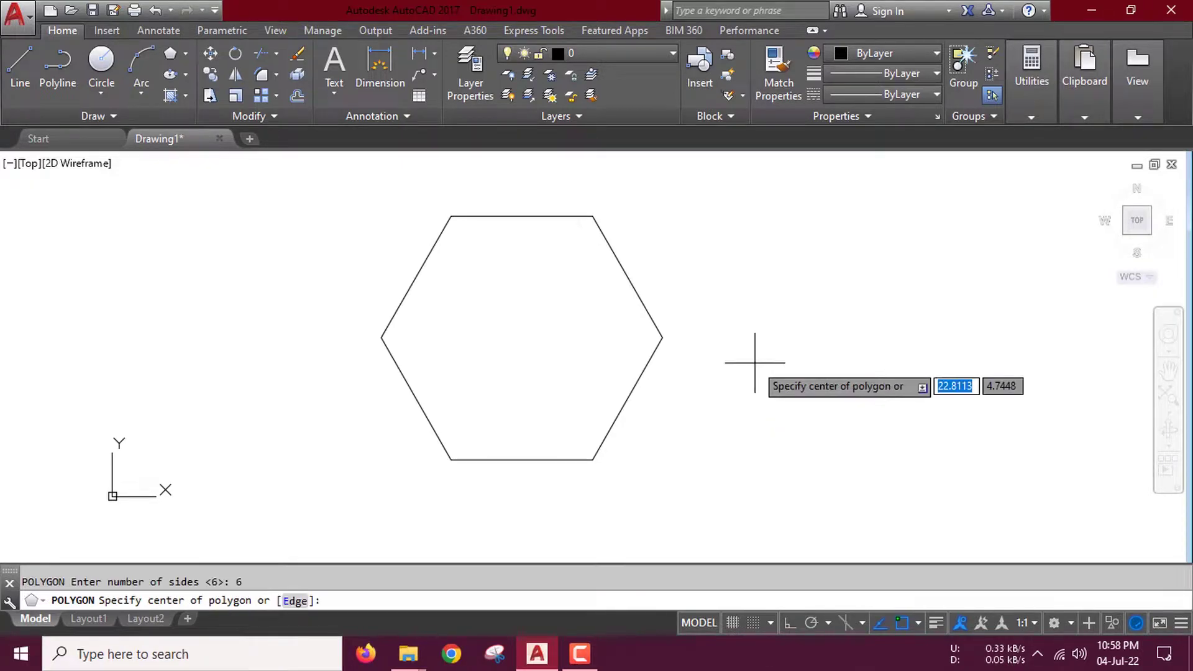
pyautogui.click(520, 336)
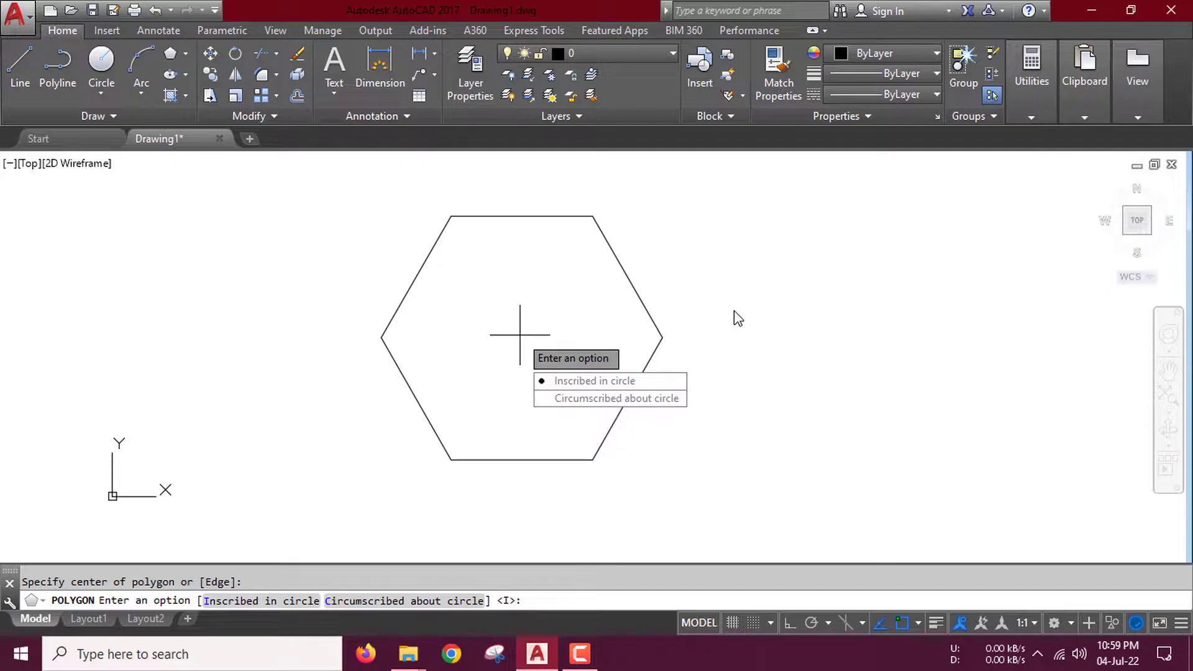
pyautogui.press('Down')
pyautogui.press('Return')
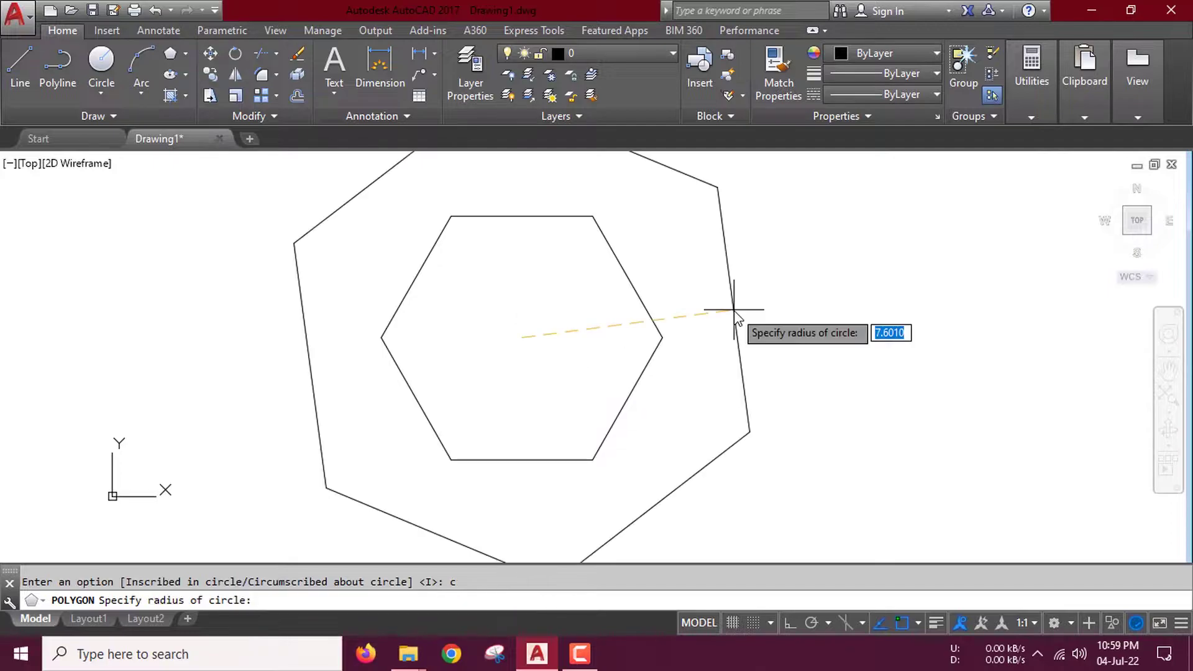
pyautogui.write('5')
pyautogui.press('Return')
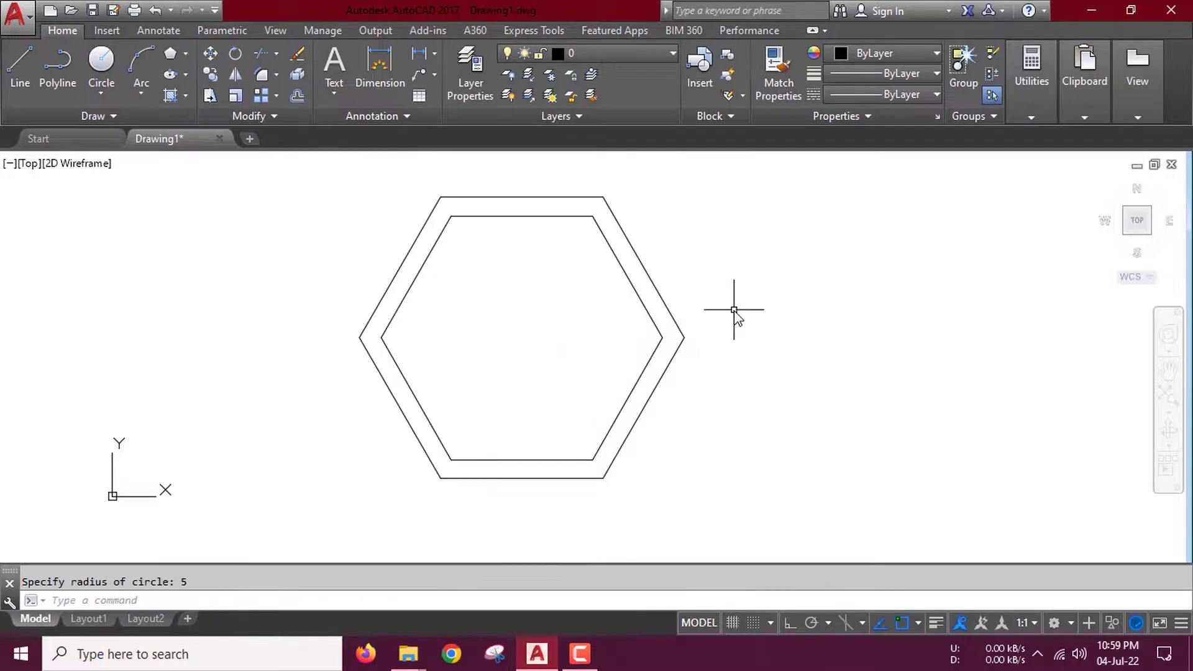
pyautogui.press('Escape')
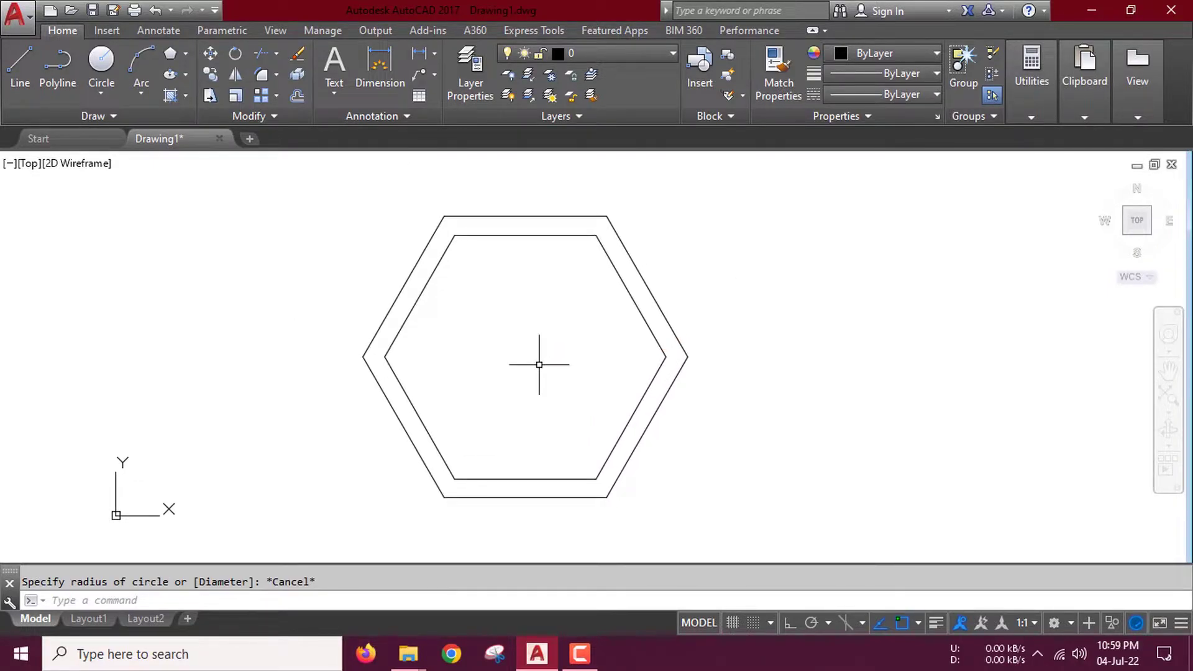
# Step: Draw a radius-5 circle centred on the hexagons' centre
pyautogui.write('c')
pyautogui.press('Return')
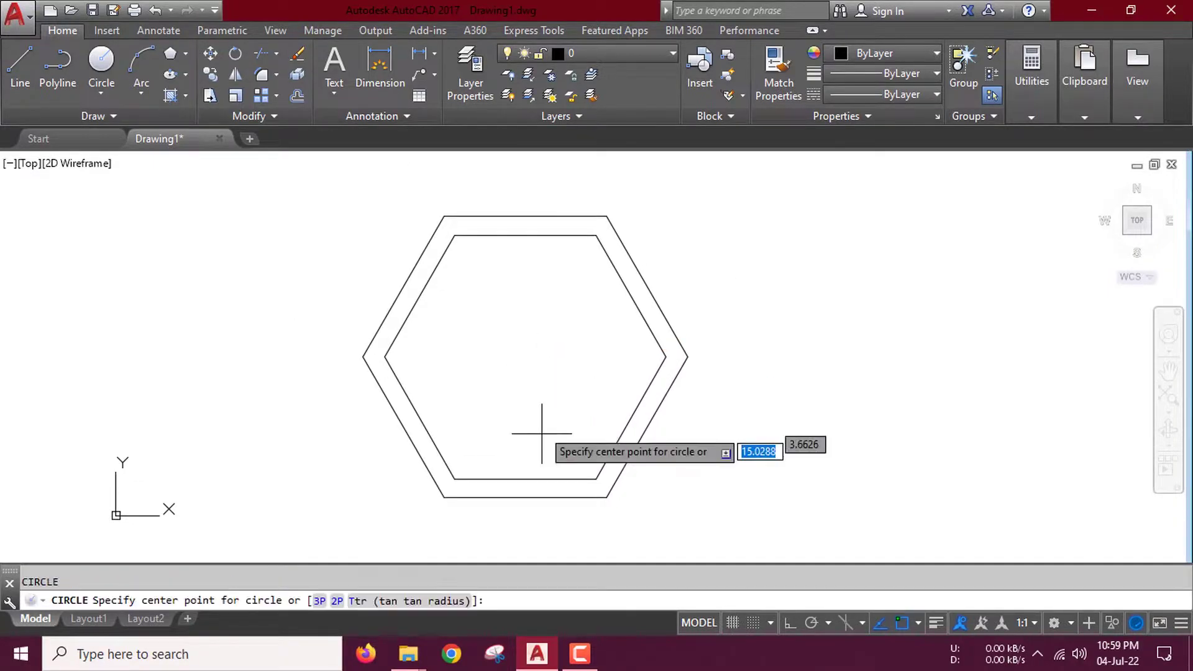
pyautogui.click(525, 357)
pyautogui.write('5')
pyautogui.press('Return')
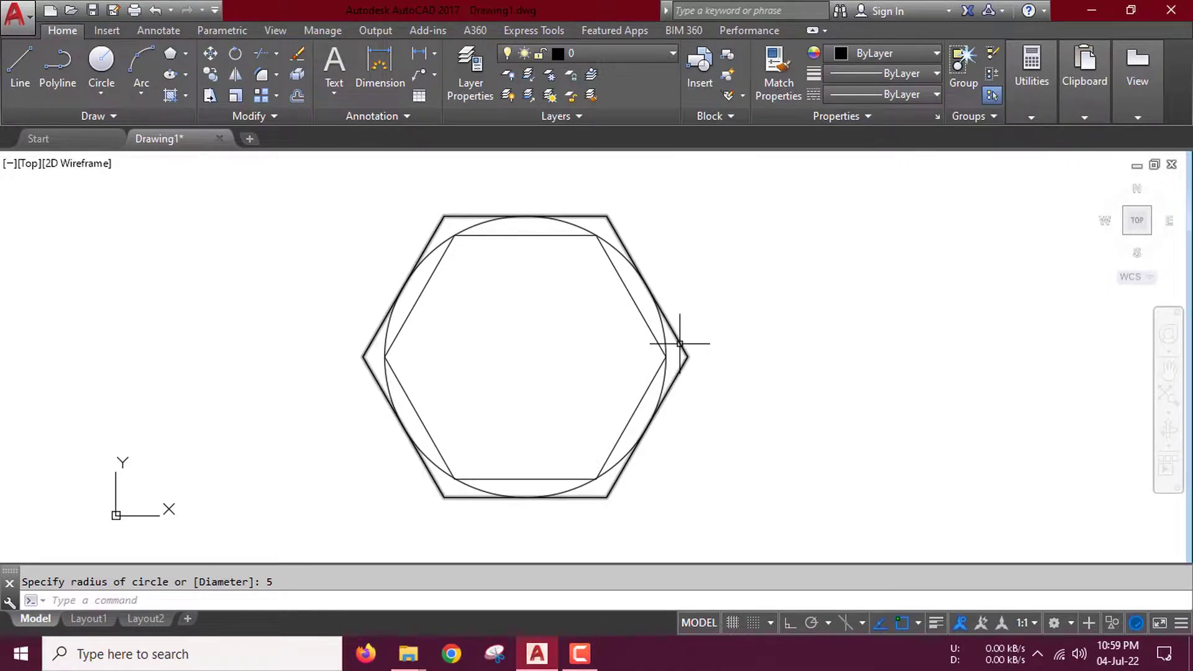
pyautogui.click(772, 458)
pyautogui.click(795, 375)
pyautogui.moveTo(796, 374)
pyautogui.mouseDown(button='middle')
pyautogui.moveTo(645, 341)
pyautogui.moveTo(646, 388)
pyautogui.mouseUp(button='middle')
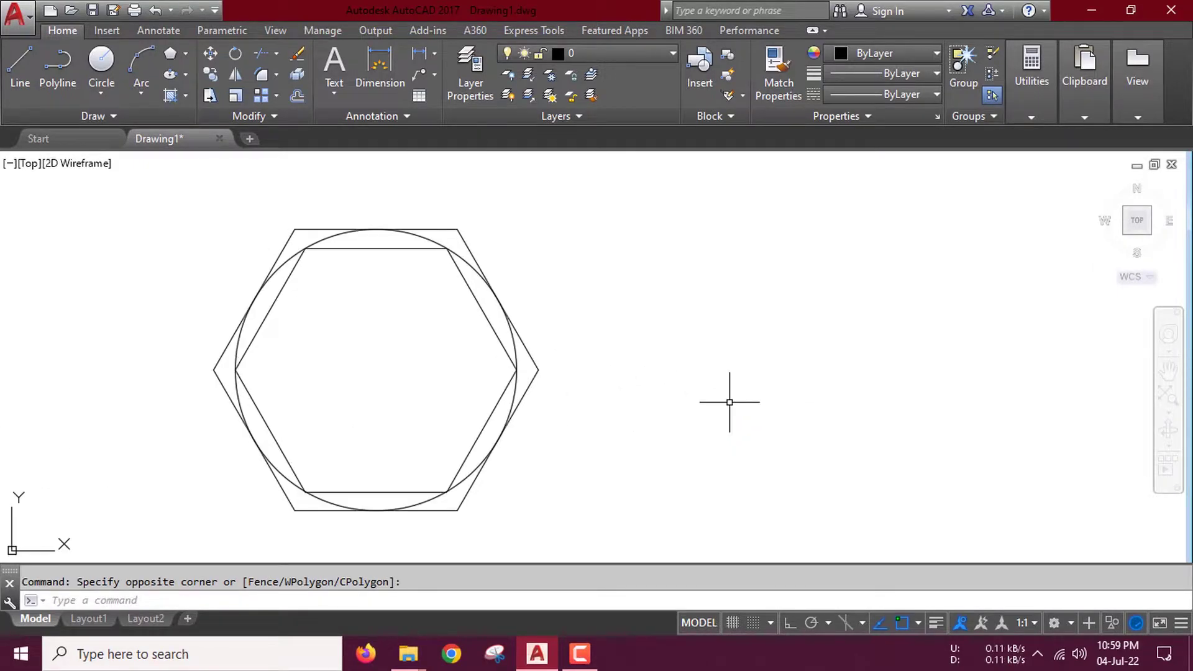
# Step: Draw an 8-sided polygon centred at 0,0, inscribed in a radius-5 circle
pyautogui.write('pol')
pyautogui.press('Return')
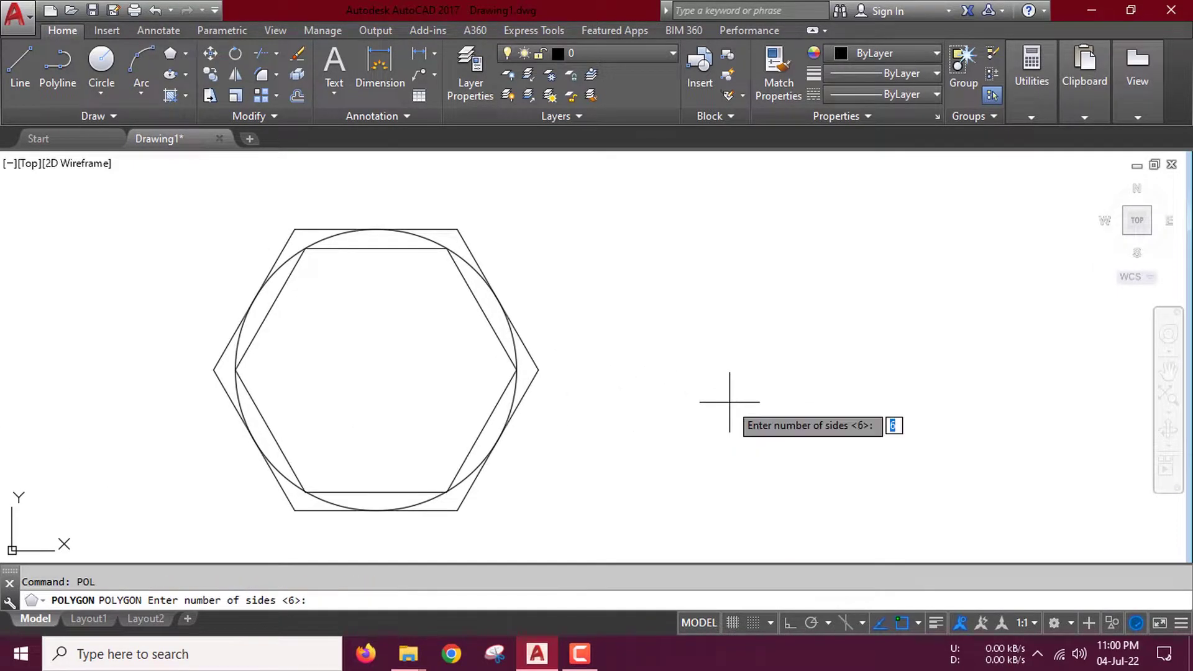
pyautogui.write('8')
pyautogui.press('Return')
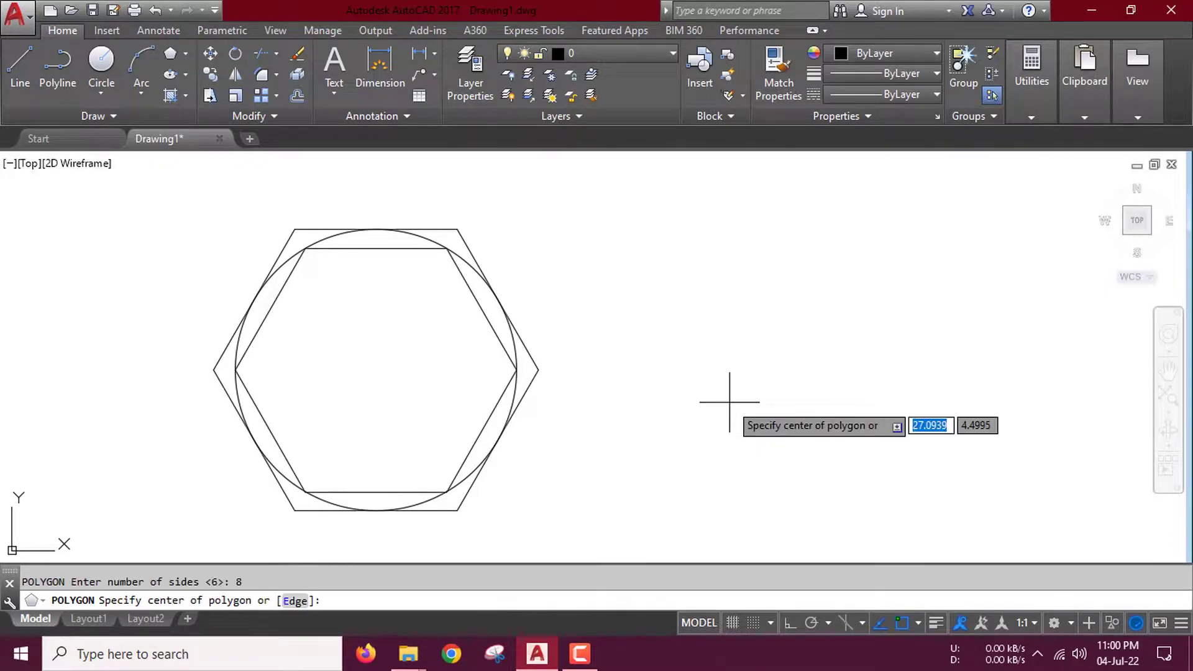
pyautogui.write('0,0')
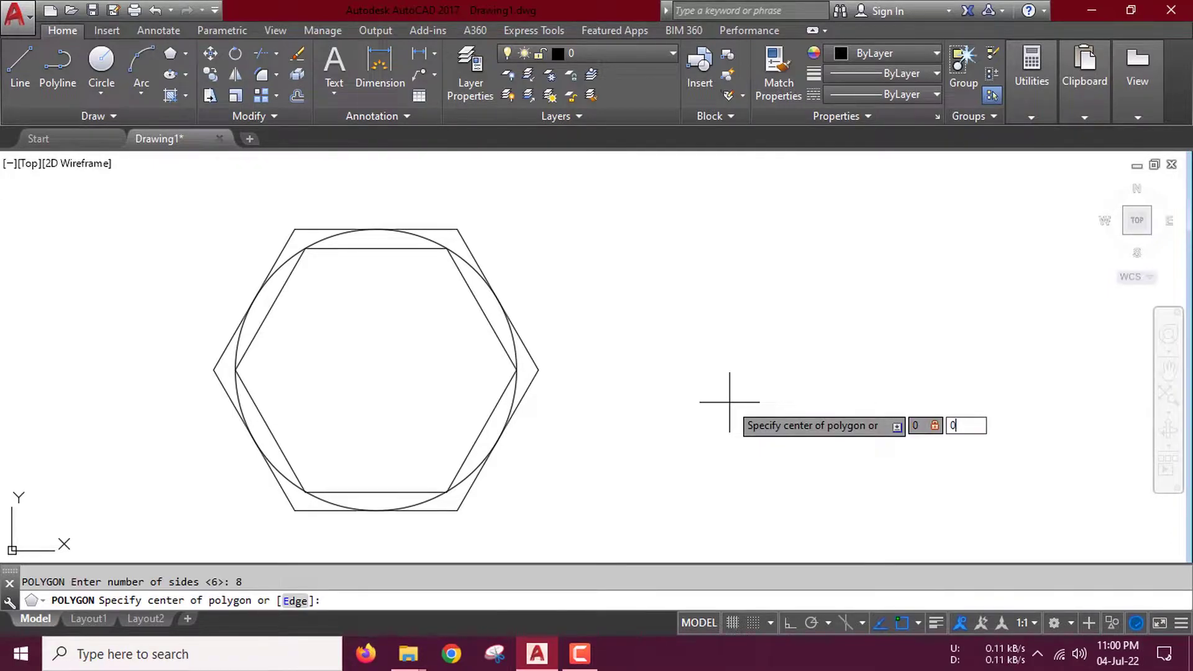
pyautogui.press('Return')
pyautogui.write('i')
pyautogui.press('Return')
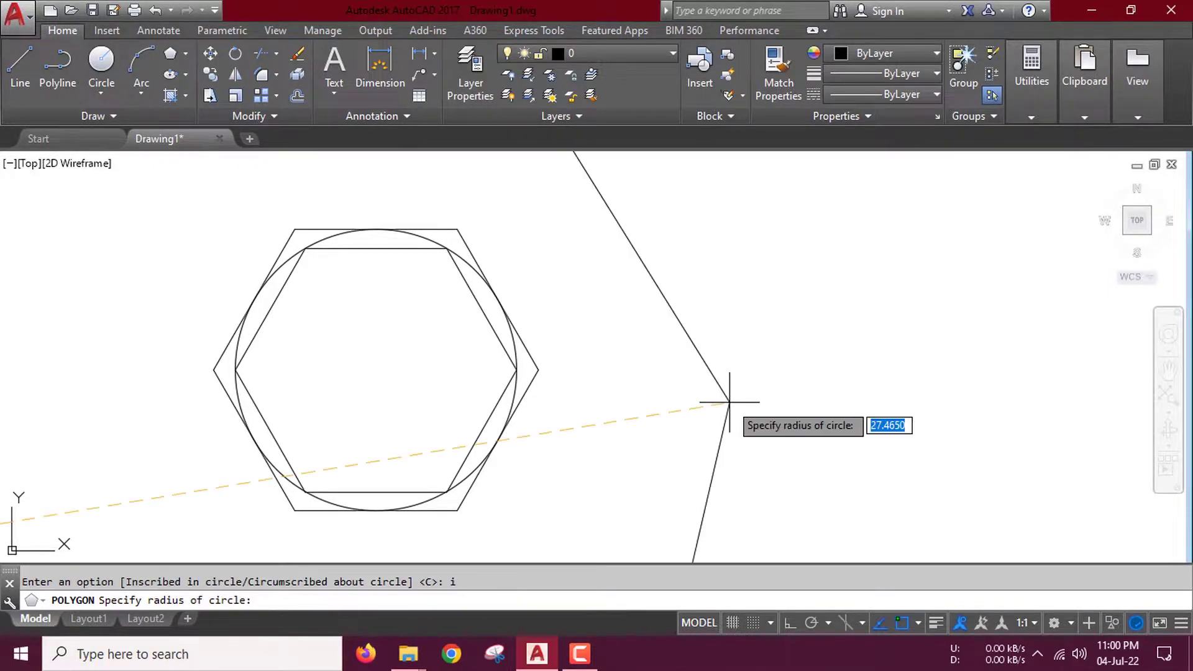
pyautogui.write('5')
pyautogui.press('Return')
pyautogui.middleClick(375, 476)
pyautogui.middleClick(375, 477)
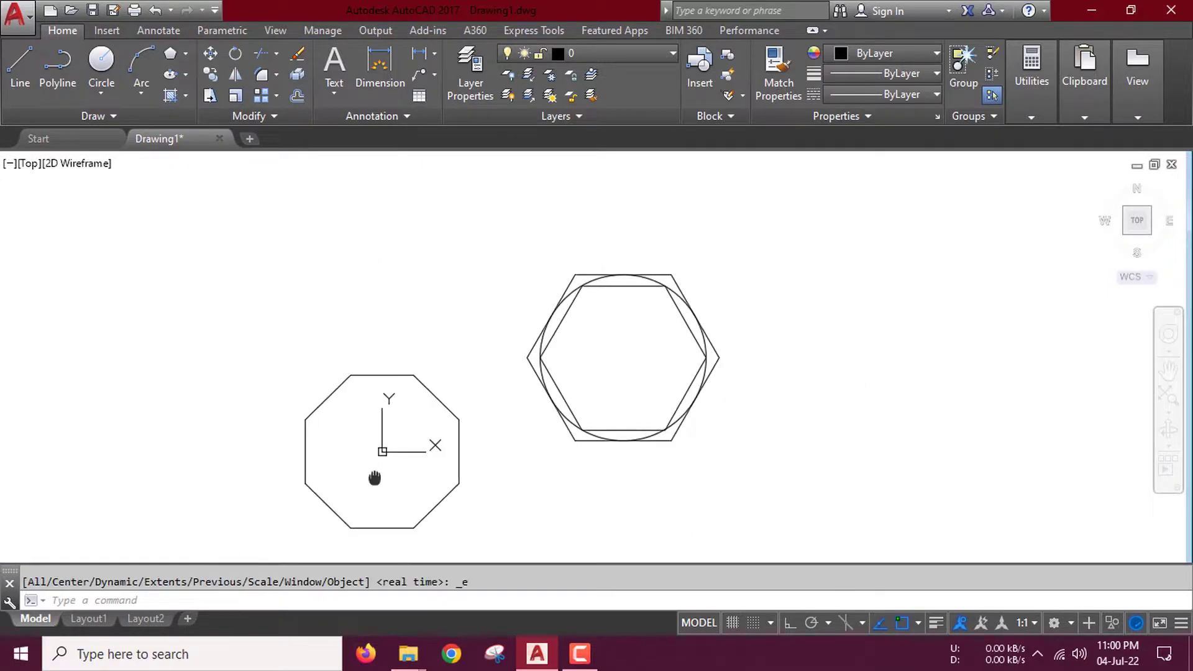
pyautogui.moveTo(375, 477); pyautogui.dragTo(367, 430, button='middle')
pyautogui.scroll(2, 386, 410)
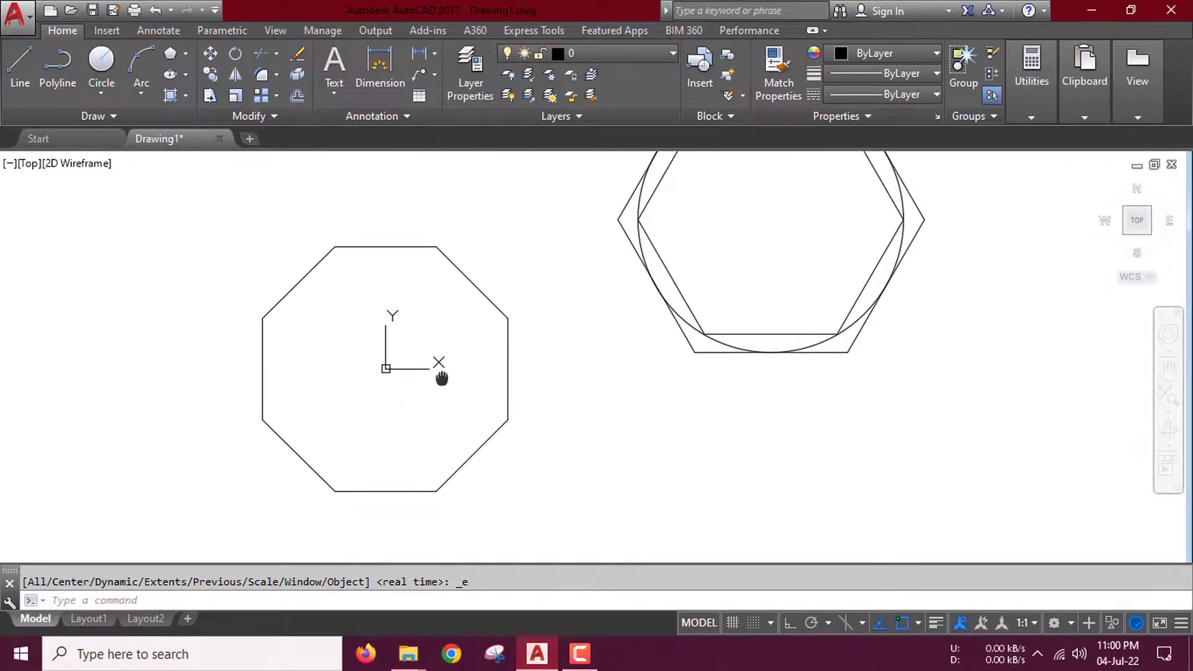
pyautogui.scroll(-3, 474, 373)
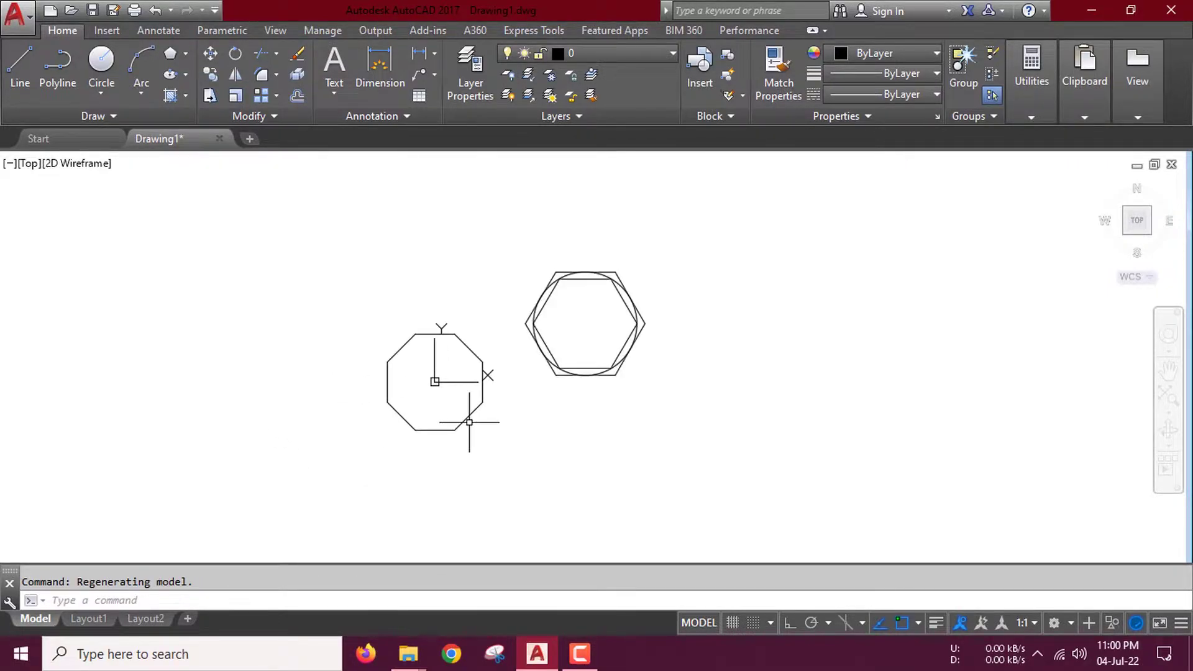
# Step: Select the octagon, hexagons and circle with a crossing window and delete them
pyautogui.click(804, 479)
pyautogui.click(344, 217)
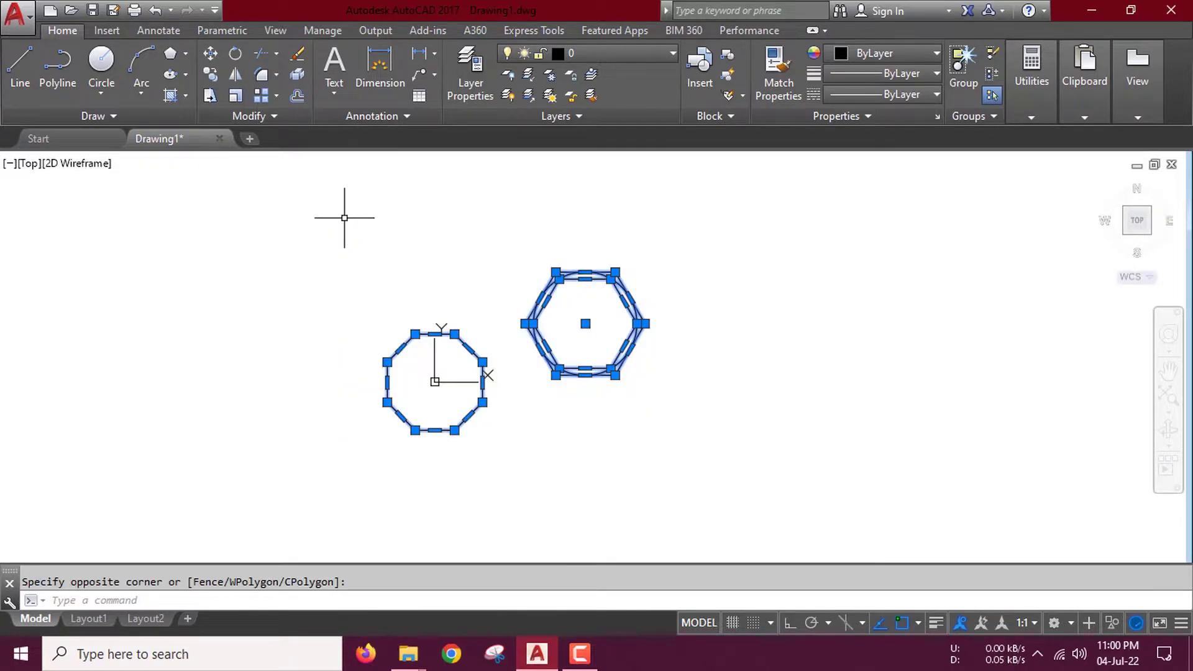
pyautogui.press('Delete')
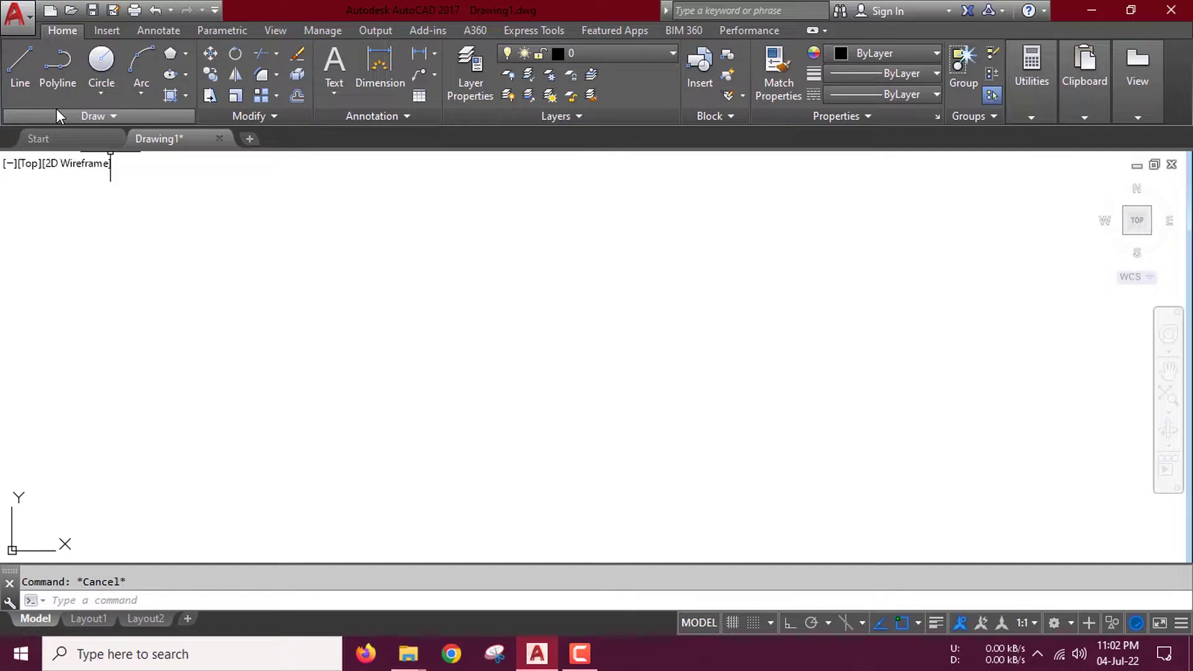
# Step: Draw a triangle from three separate line segments
pyautogui.click(20, 65)
pyautogui.click(298, 270)
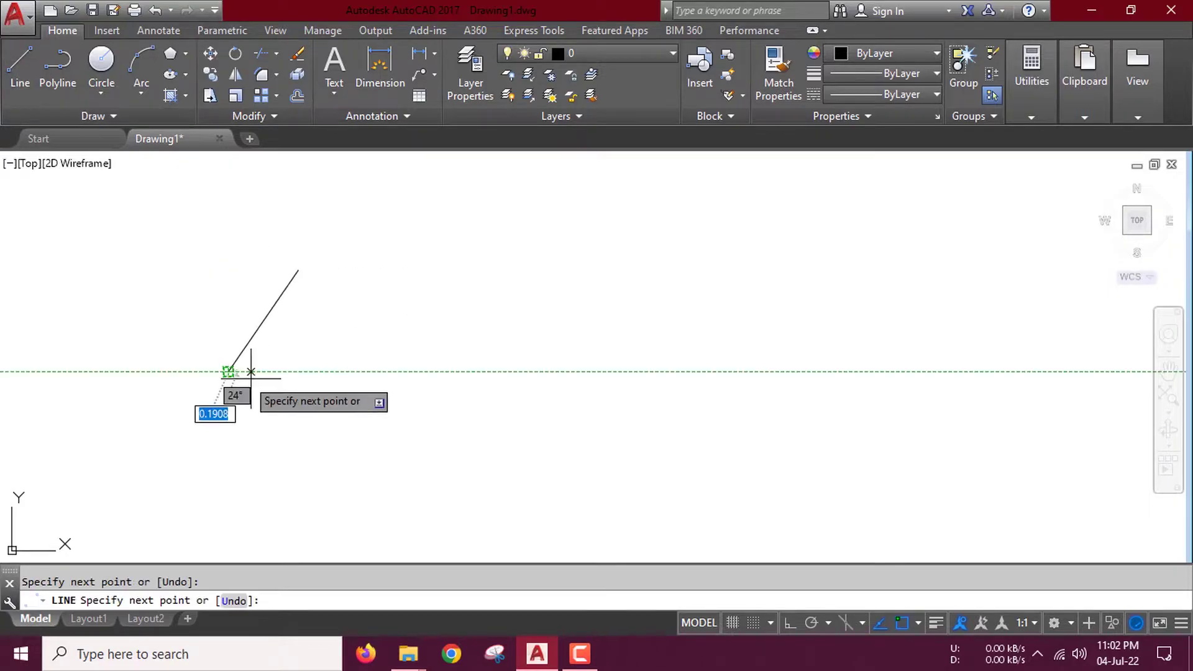
pyautogui.click(229, 372)
pyautogui.click(387, 372)
pyautogui.click(298, 270)
pyautogui.press('Escape')
pyautogui.moveTo(443, 298); pyautogui.dragTo(418, 317, button='middle')
pyautogui.scroll(2, 367, 382)
# Step: Erase the triangle's right side, keeping the left side and the base
pyautogui.click(323, 333)
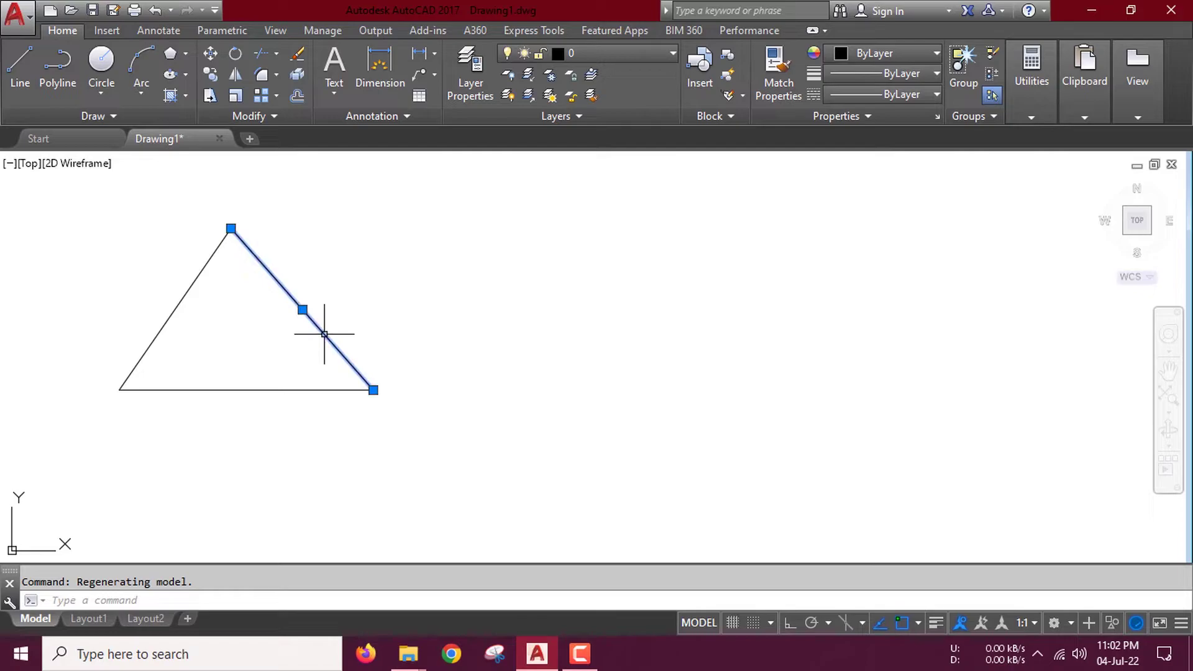
pyautogui.click(275, 388)
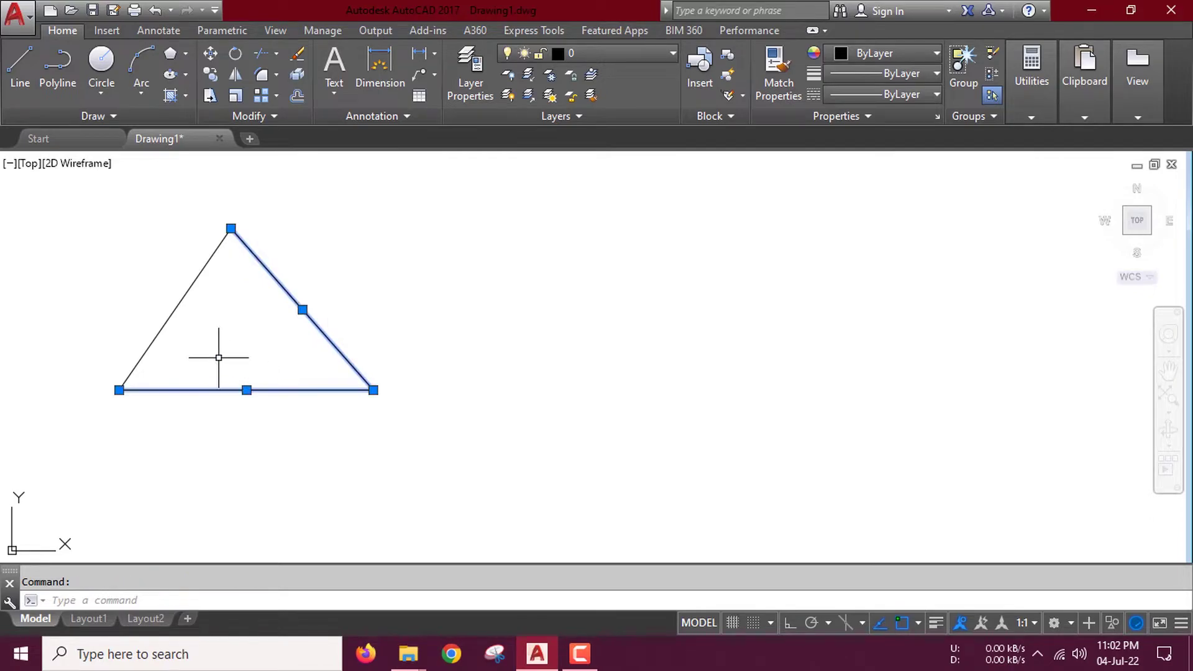
pyautogui.press('Escape')
pyautogui.click(177, 309)
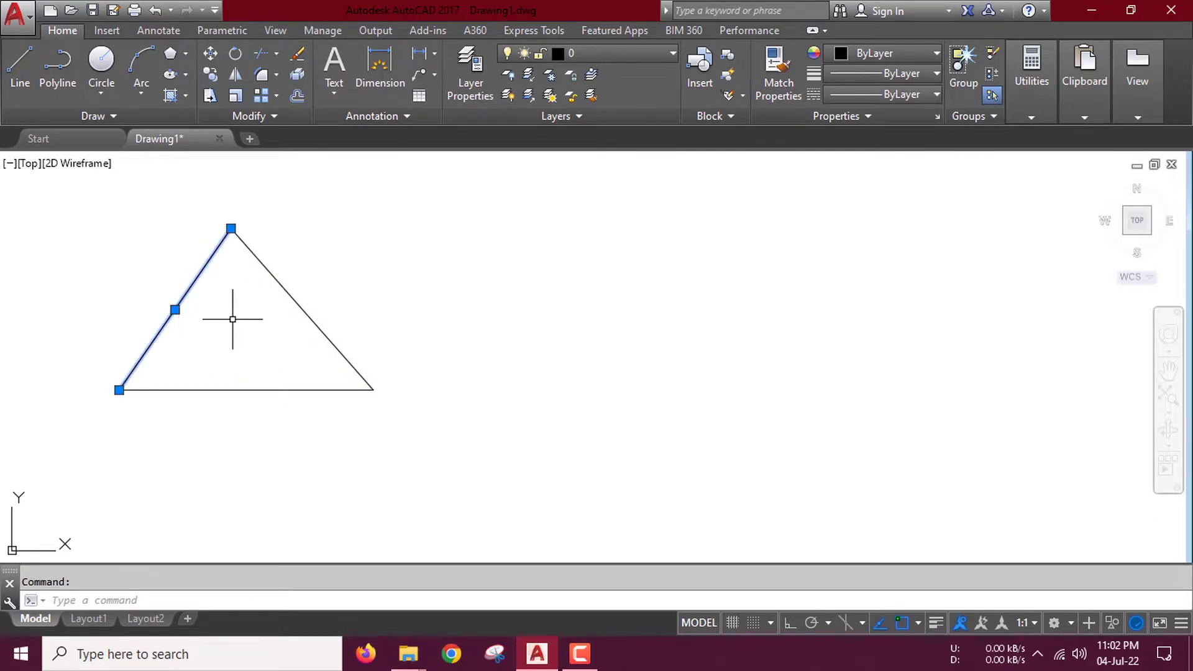
pyautogui.press('Escape')
pyautogui.click(287, 300)
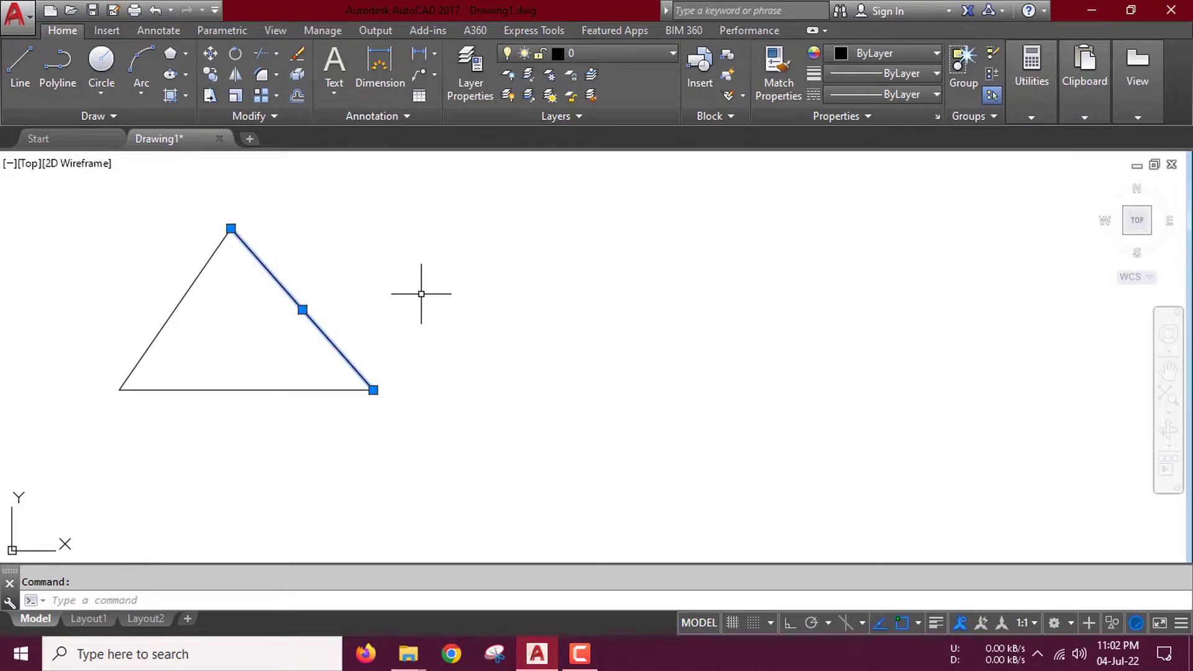
pyautogui.press('Delete')
pyautogui.moveTo(301, 333)
pyautogui.mouseDown(button='middle')
pyautogui.moveTo(325, 361)
pyautogui.moveTo(301, 362)
pyautogui.mouseUp(button='middle')
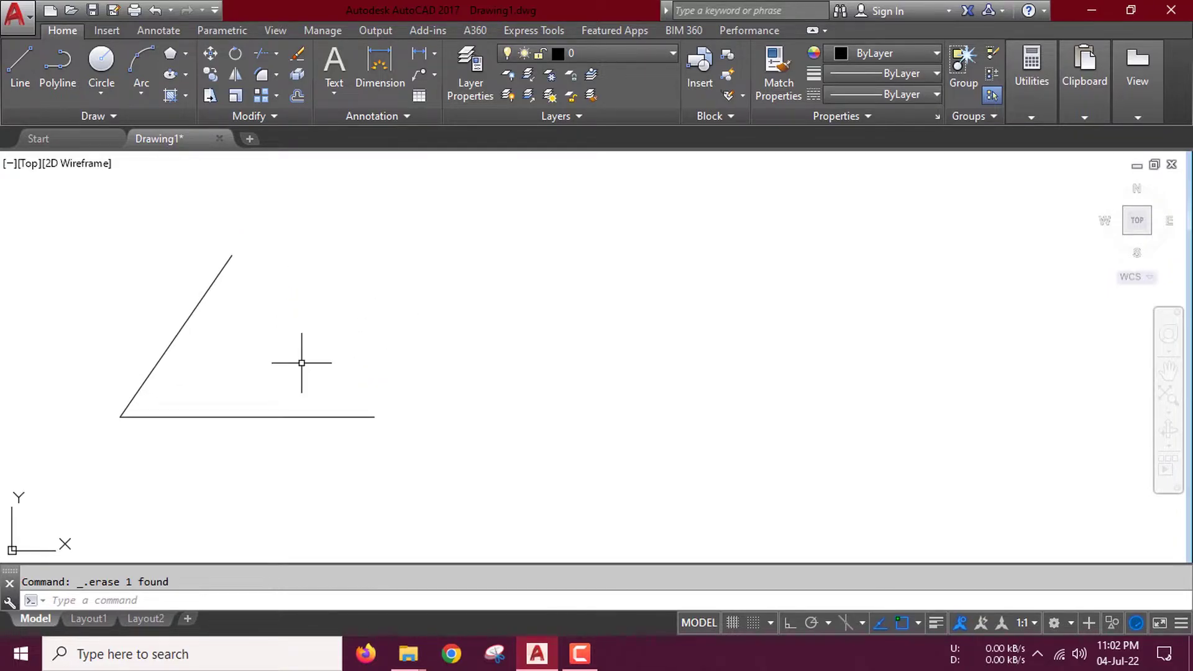
# Step: Draw a closed triangle as a single polyline
pyautogui.click(67, 70)
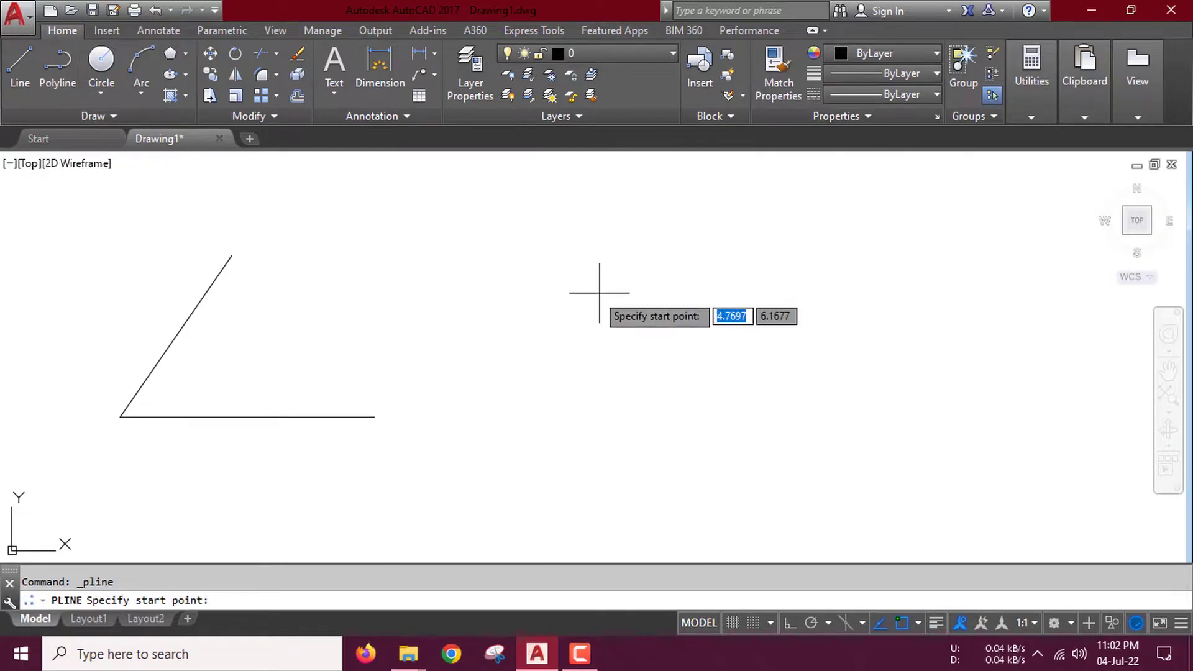
pyautogui.click(622, 255)
pyautogui.click(539, 398)
pyautogui.click(743, 398)
pyautogui.click(622, 255)
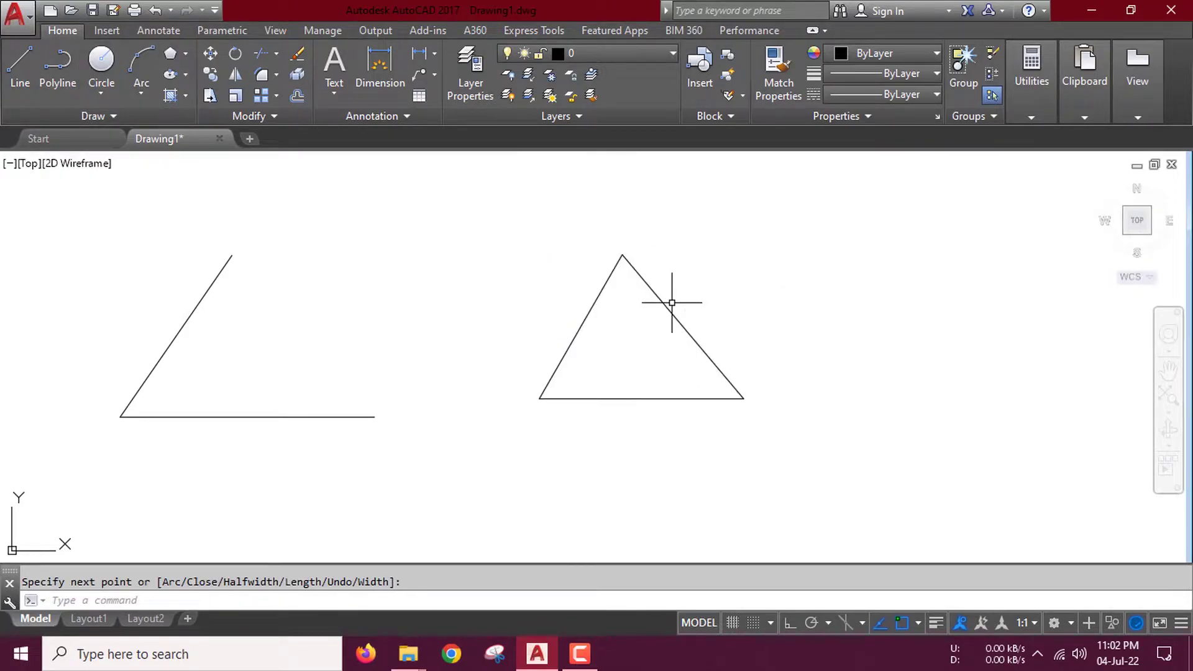
pyautogui.press('Return')
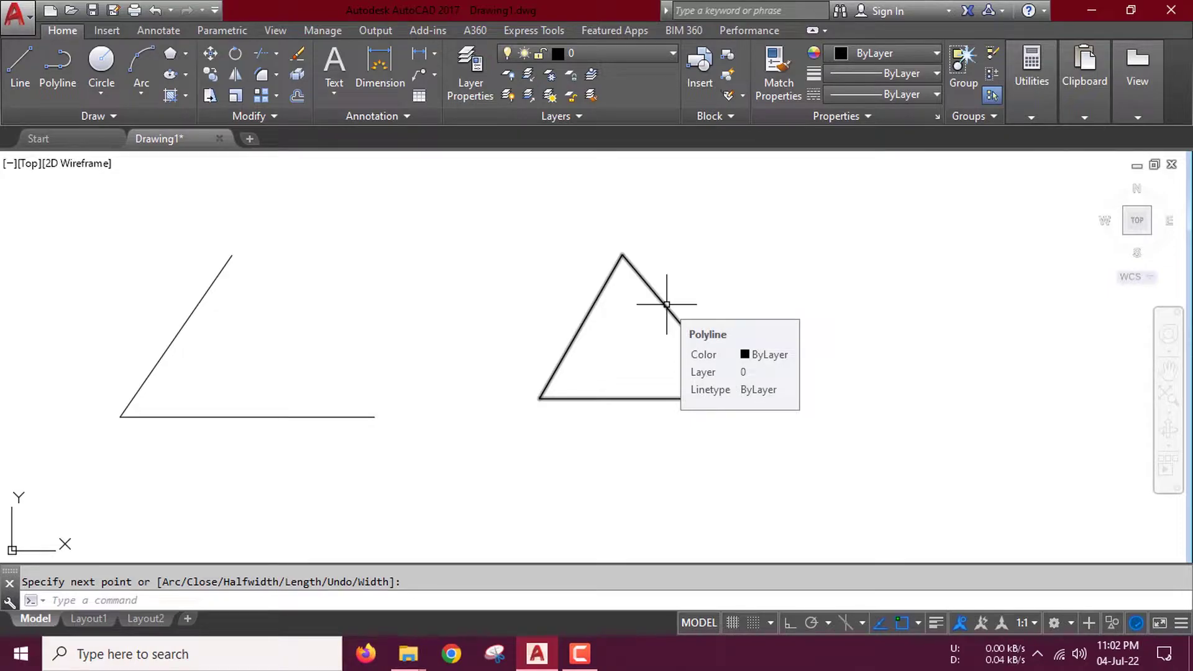
# Step: Select the whole polyline triangle and delete it
pyautogui.click(667, 305)
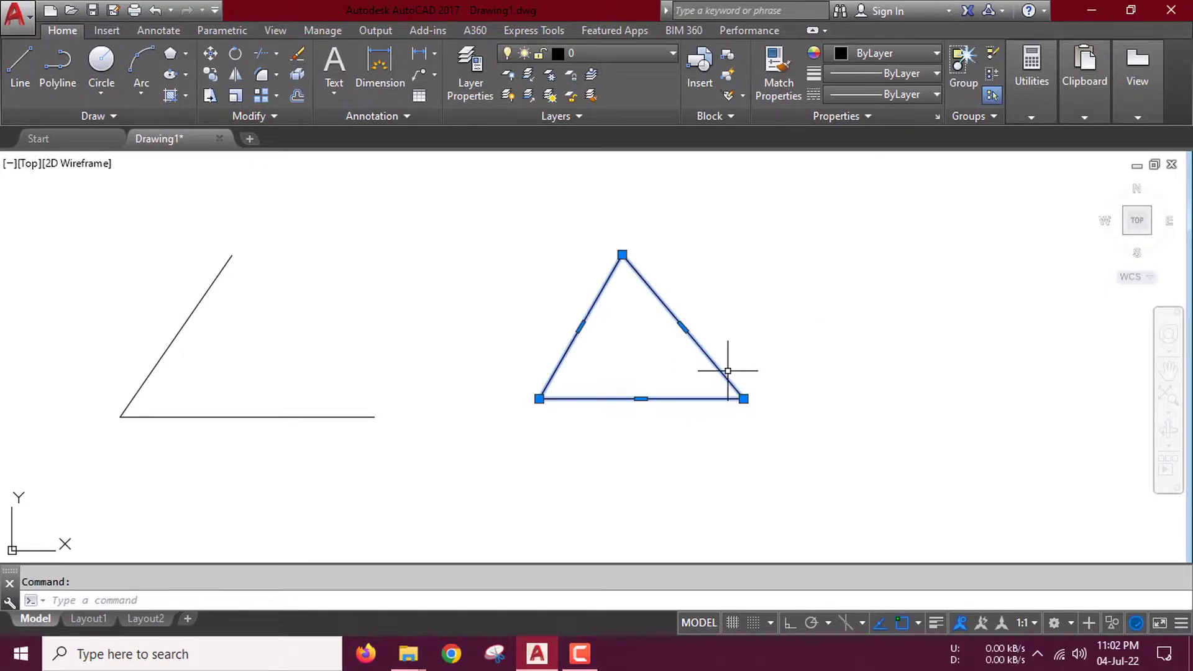
pyautogui.press('Escape')
pyautogui.click(686, 321)
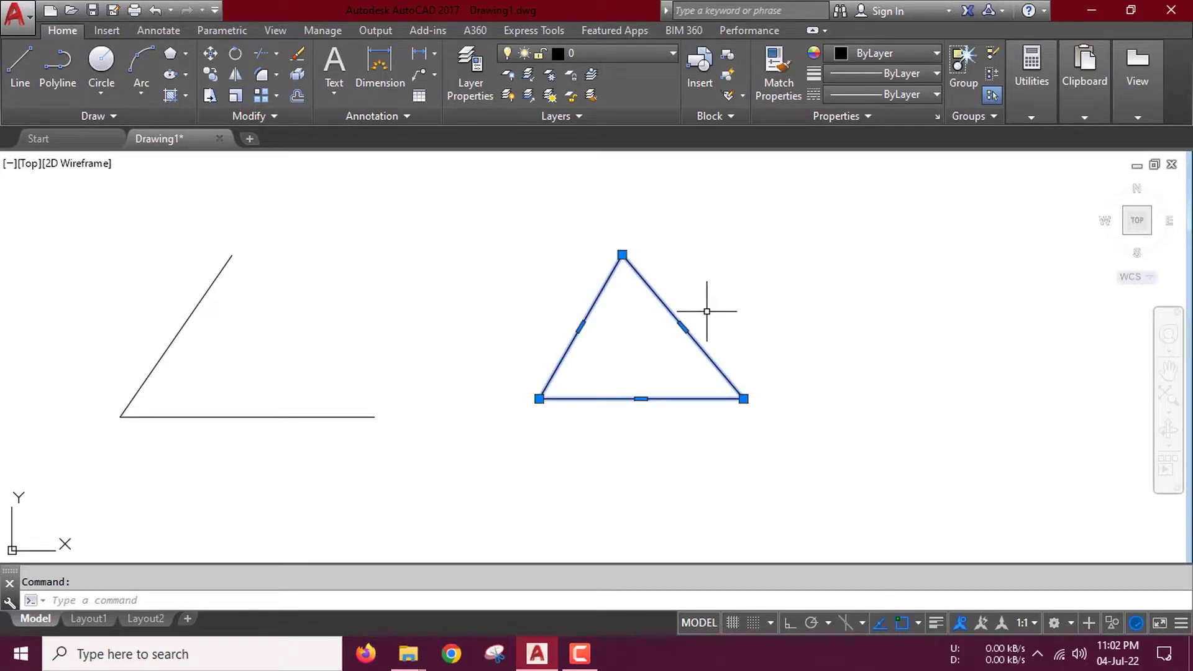
pyautogui.press('Delete')
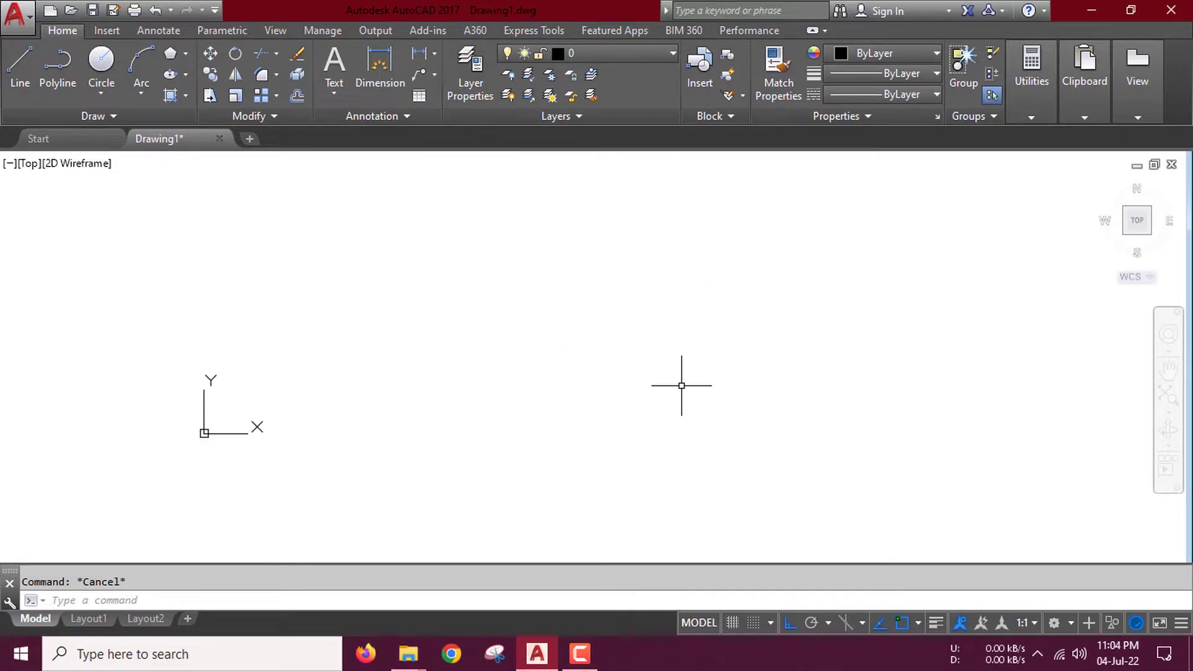
# Step: Start a polyline and draw a 20-long shaft with width 5 at both ends
pyautogui.write('pl')
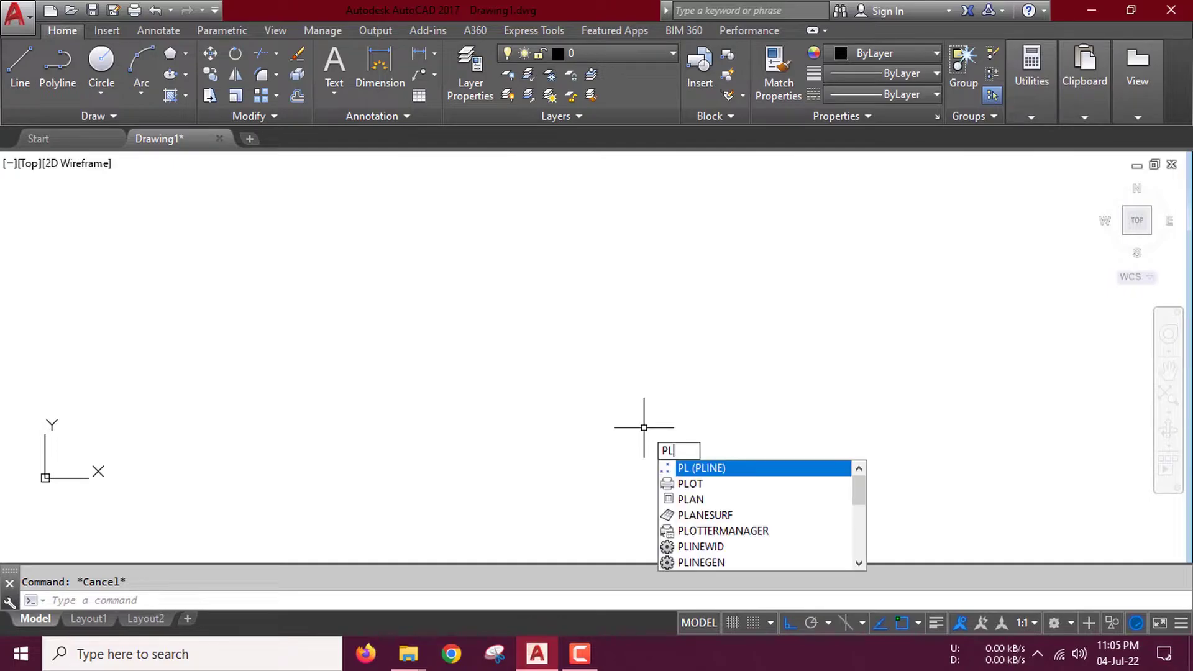
pyautogui.press('Return')
pyautogui.click(337, 371)
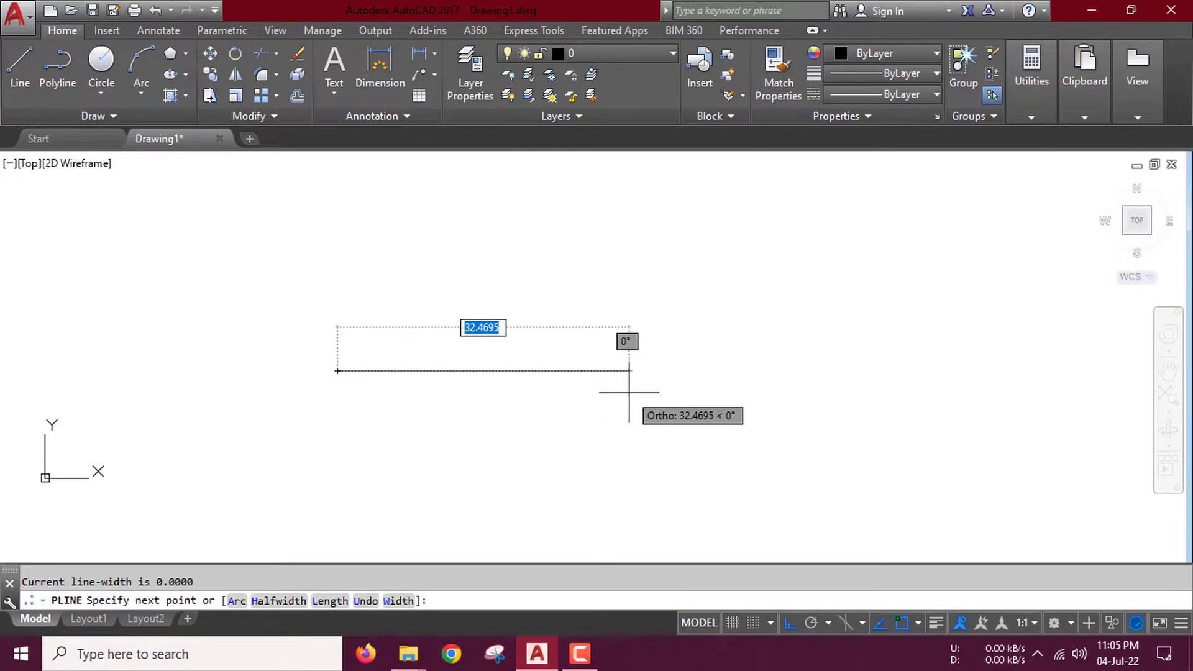
pyautogui.write('w')
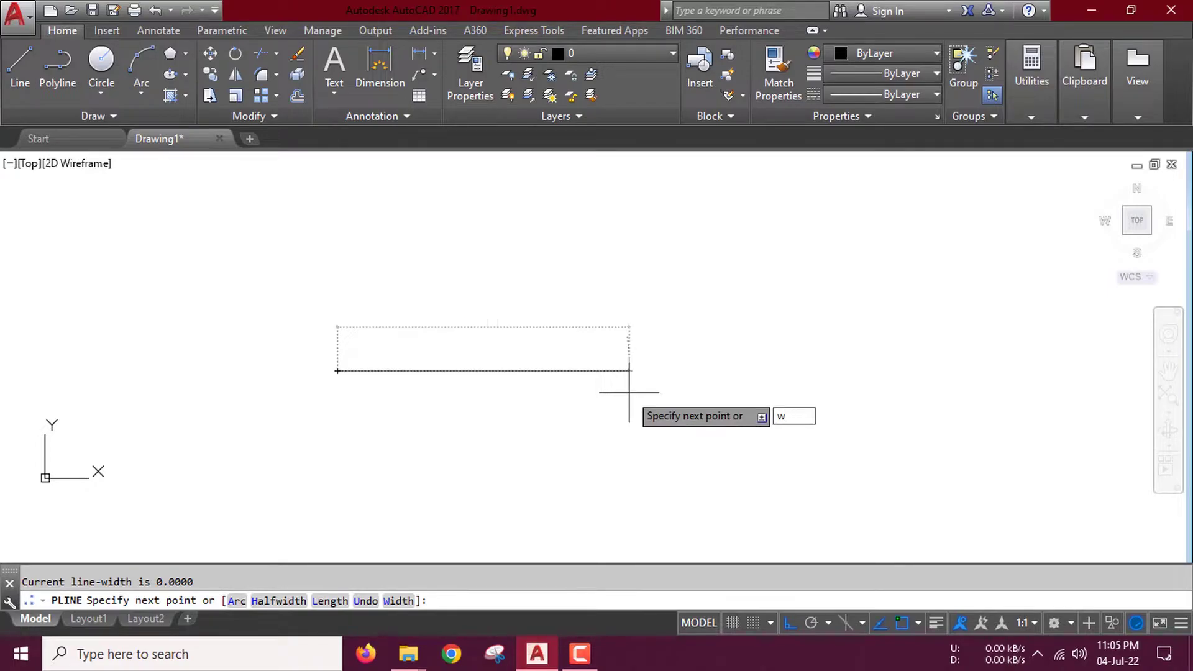
pyautogui.press('Return')
pyautogui.write('5')
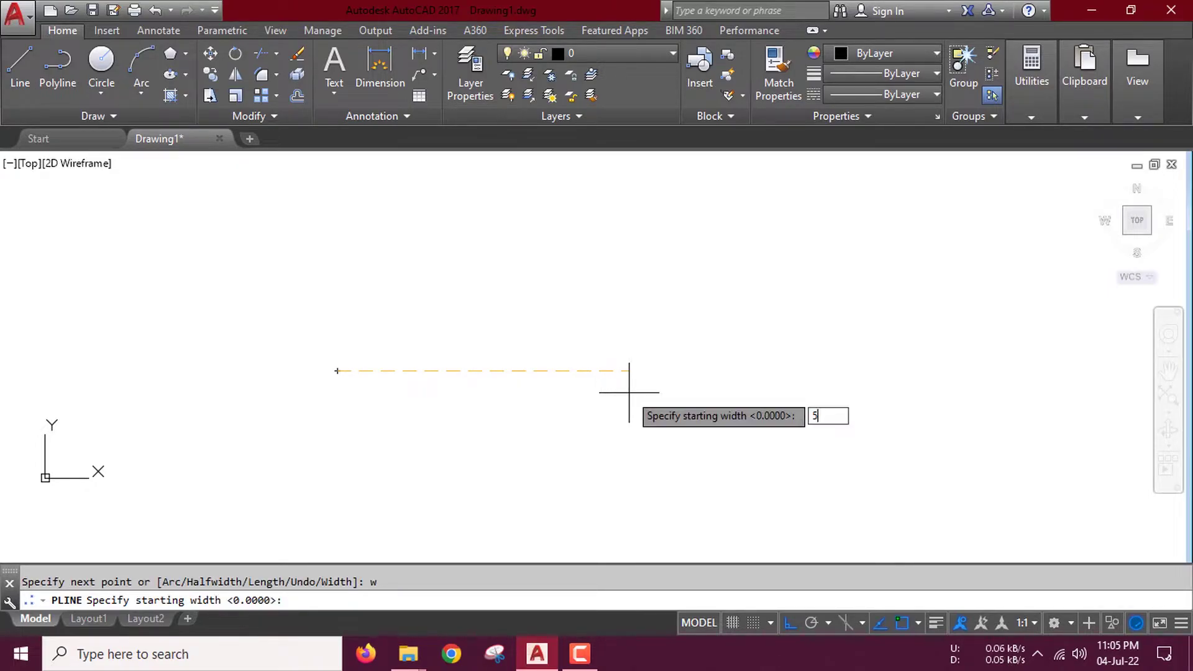
pyautogui.press('Return')
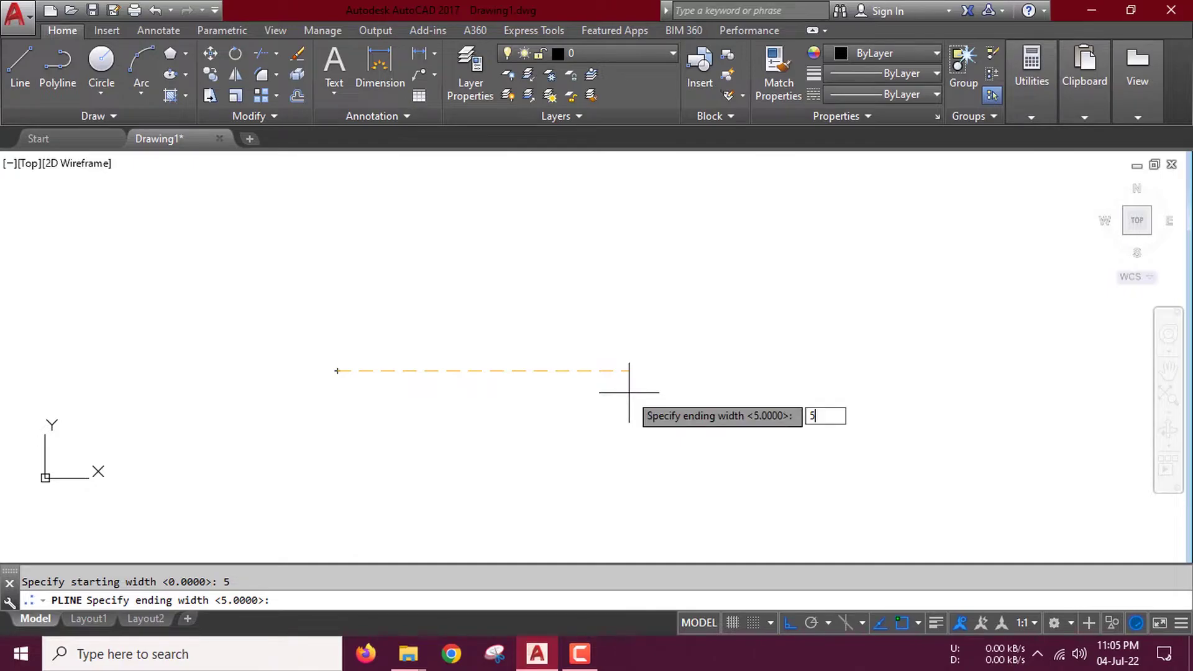
pyautogui.write('5')
pyautogui.press('Return')
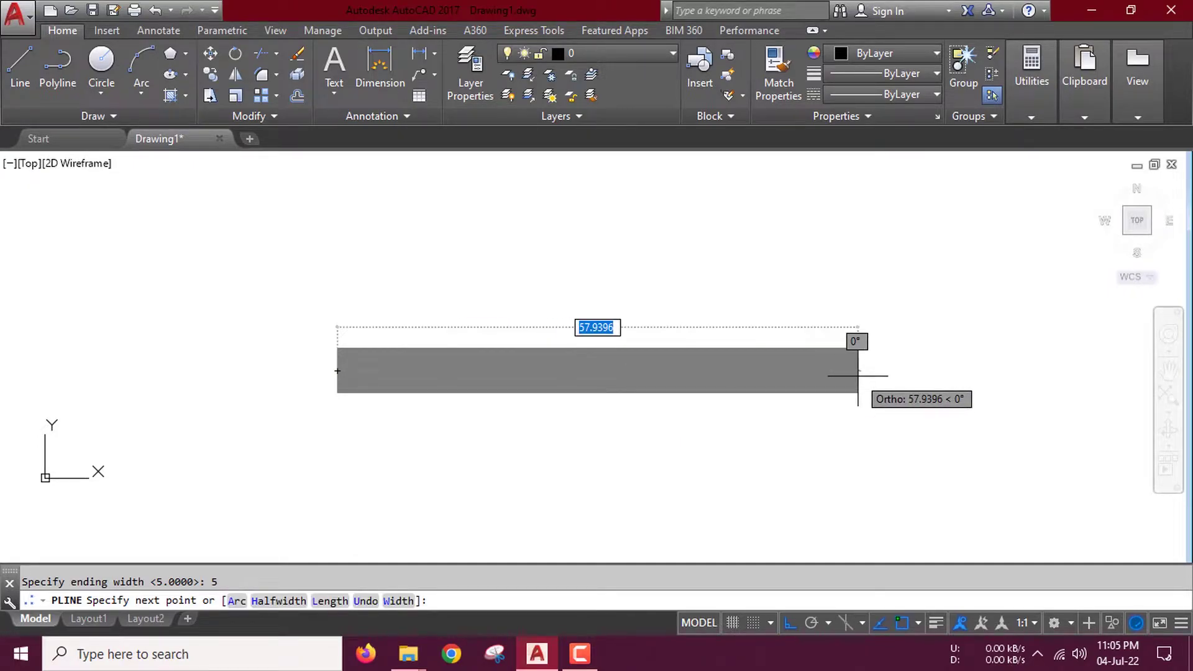
pyautogui.write('20')
pyautogui.press('Return')
# Step: Add a 15-long arrowhead tapering from width 10 to 0, then zoom to extents
pyautogui.write('w')
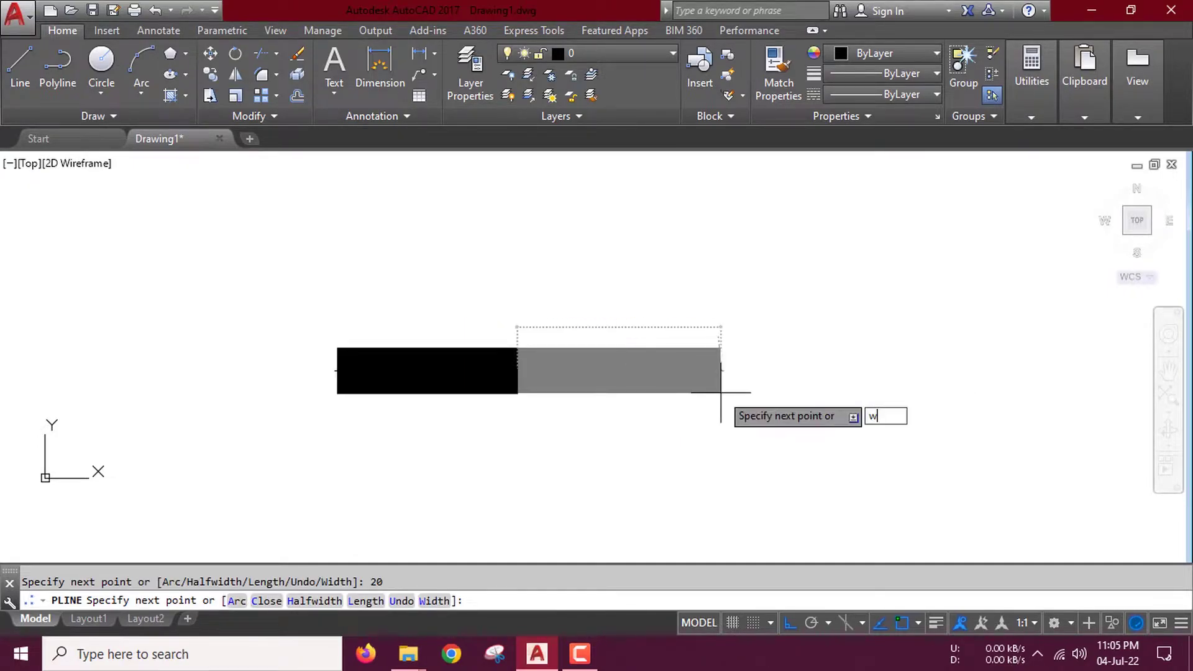
pyautogui.press('Return')
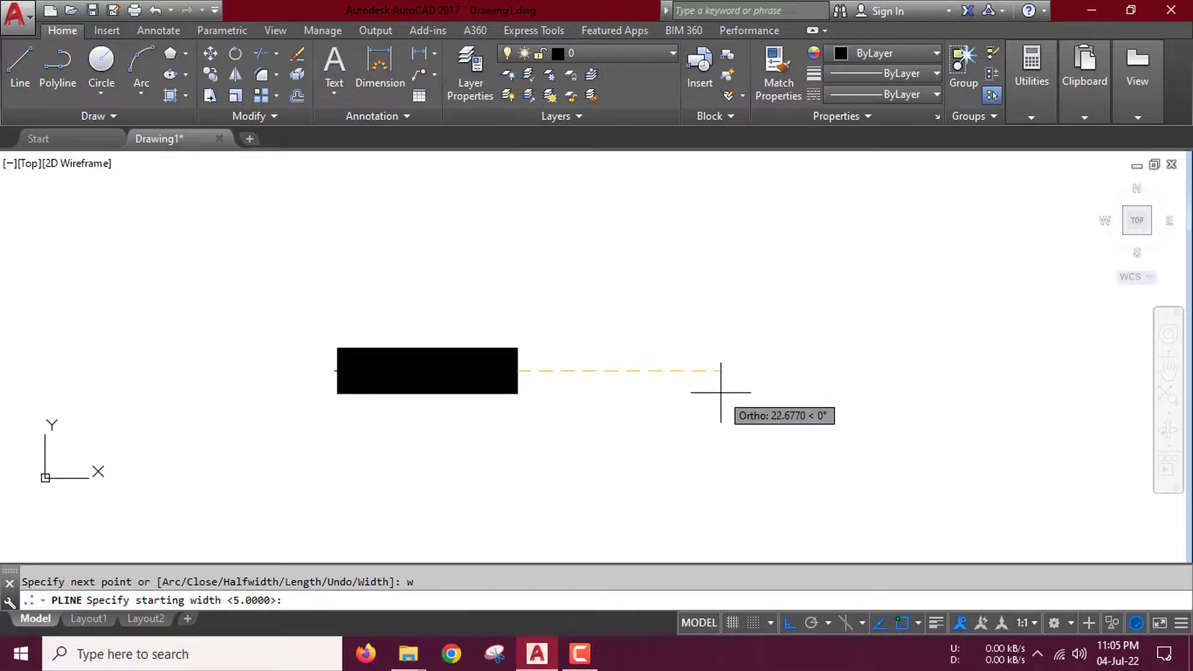
pyautogui.write('10')
pyautogui.press('Return')
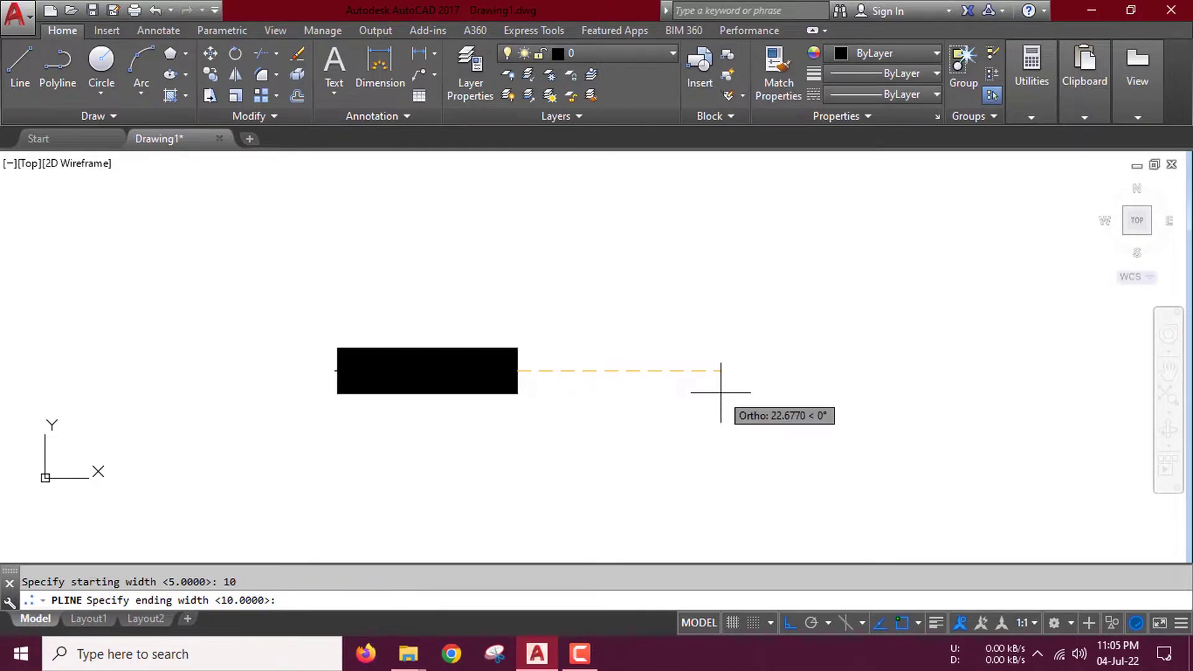
pyautogui.write('0')
pyautogui.press('Return')
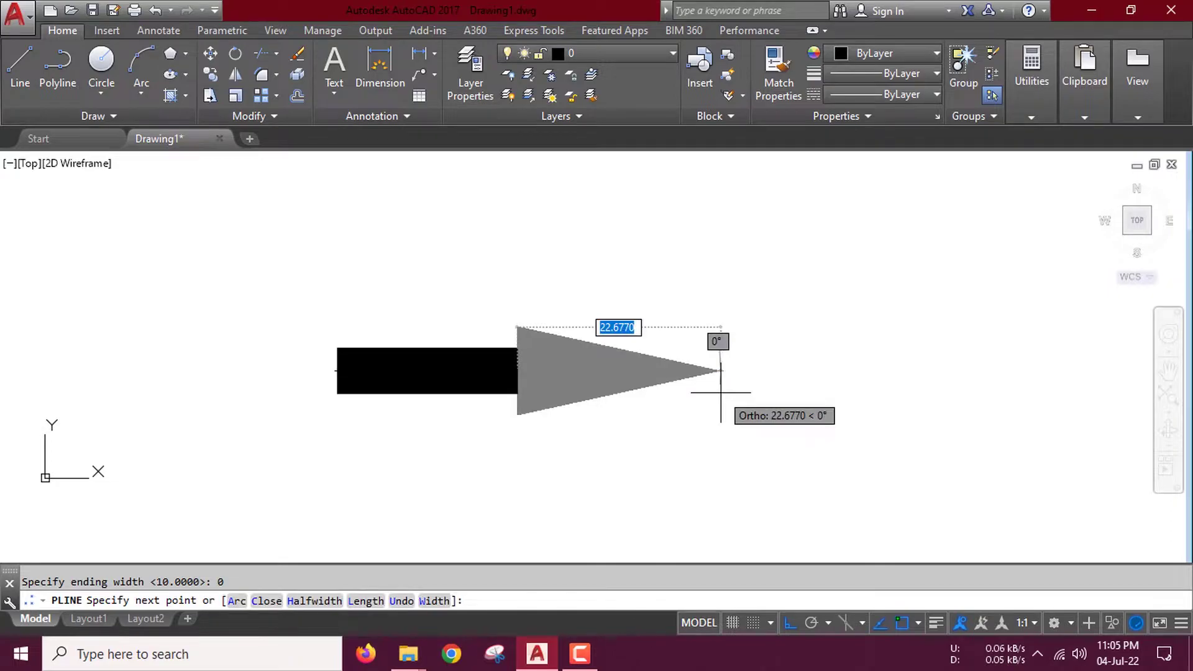
pyautogui.write('15')
pyautogui.press('Return')
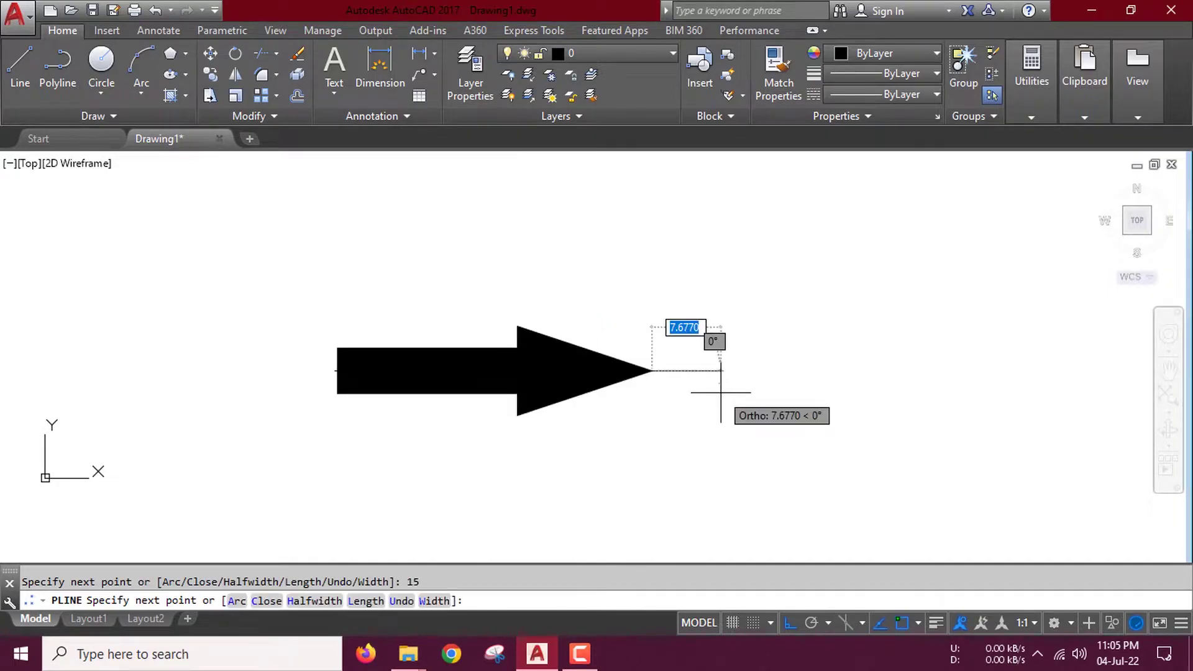
pyautogui.press('Return')
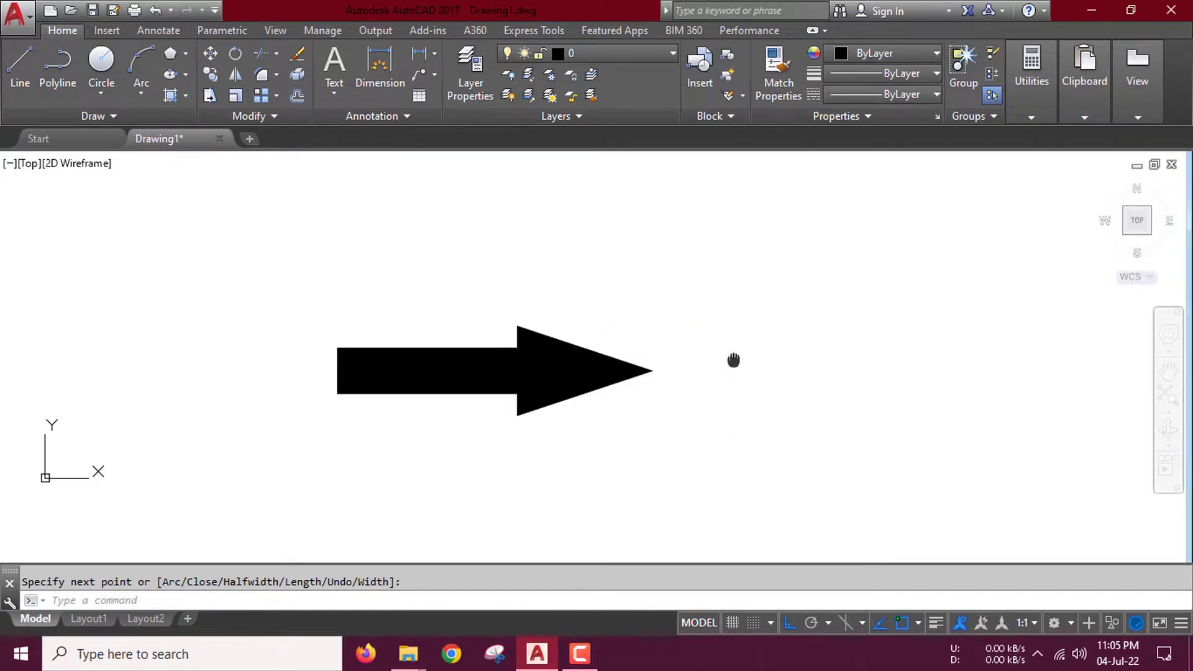
pyautogui.middleClick(732, 360)
pyautogui.middleClick(731, 361)
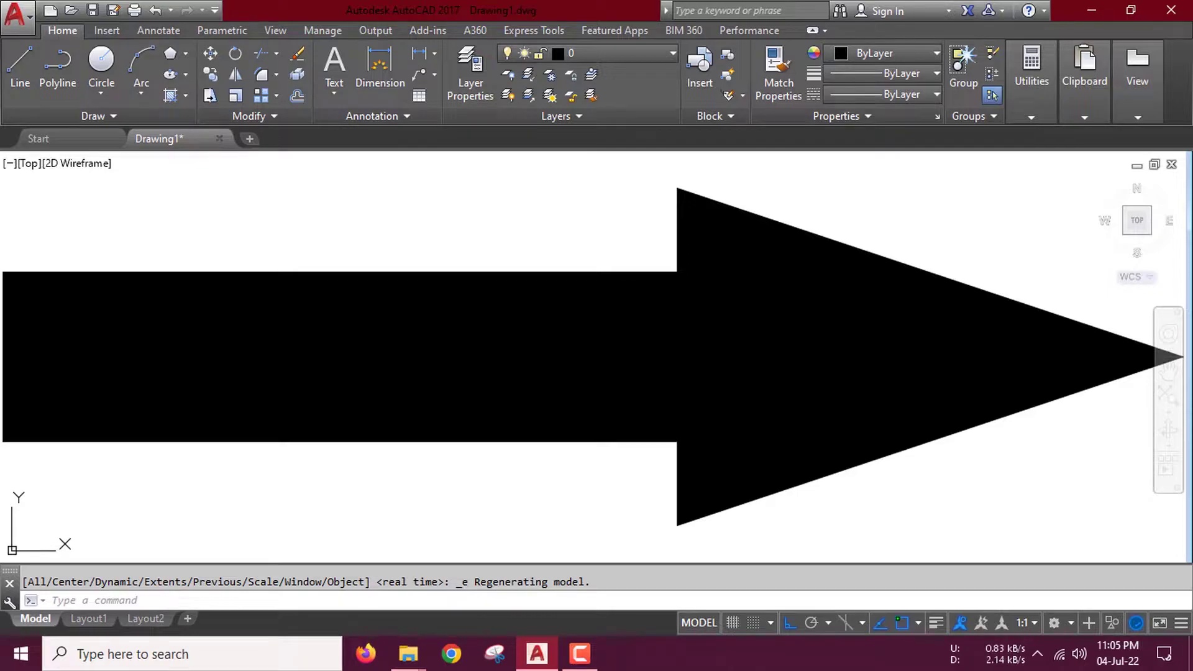
pyautogui.scroll(-3, 650, 418)
pyautogui.moveTo(777, 322); pyautogui.dragTo(755, 293, button='middle')
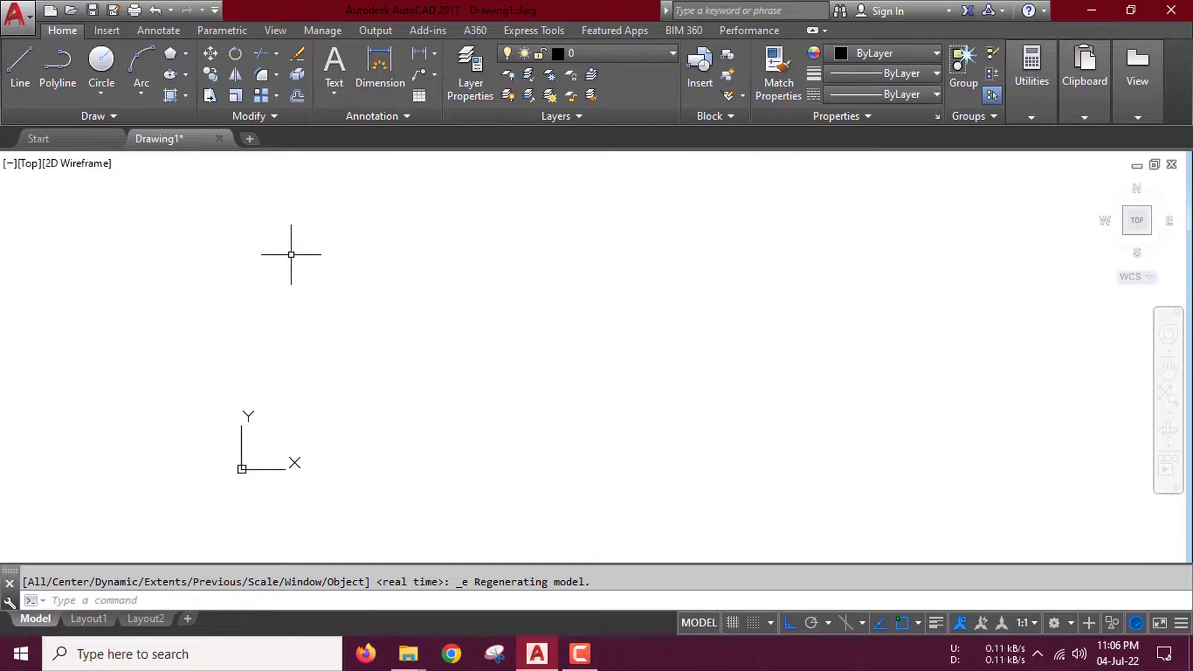
# Step: Fill the first rectangle with the AR-B816 brick hatch, then hatch the second rectangle too
pyautogui.moveTo(386, 352); pyautogui.dragTo(306, 330, button='middle')
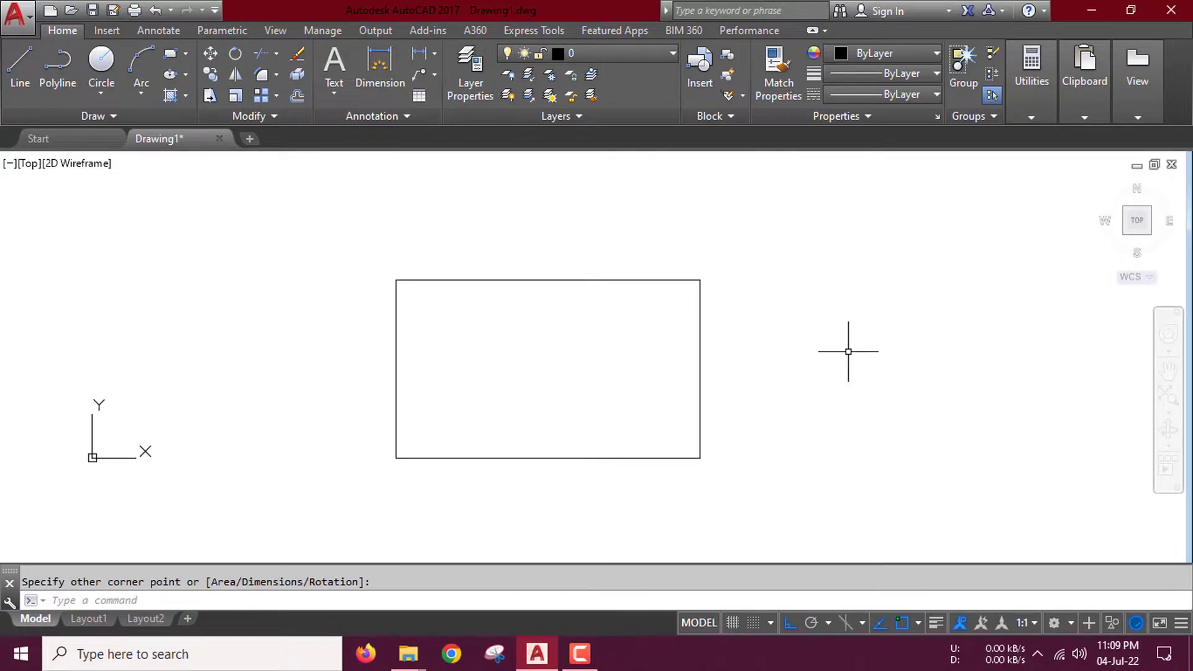
pyautogui.click(170, 94)
pyautogui.click(532, 364)
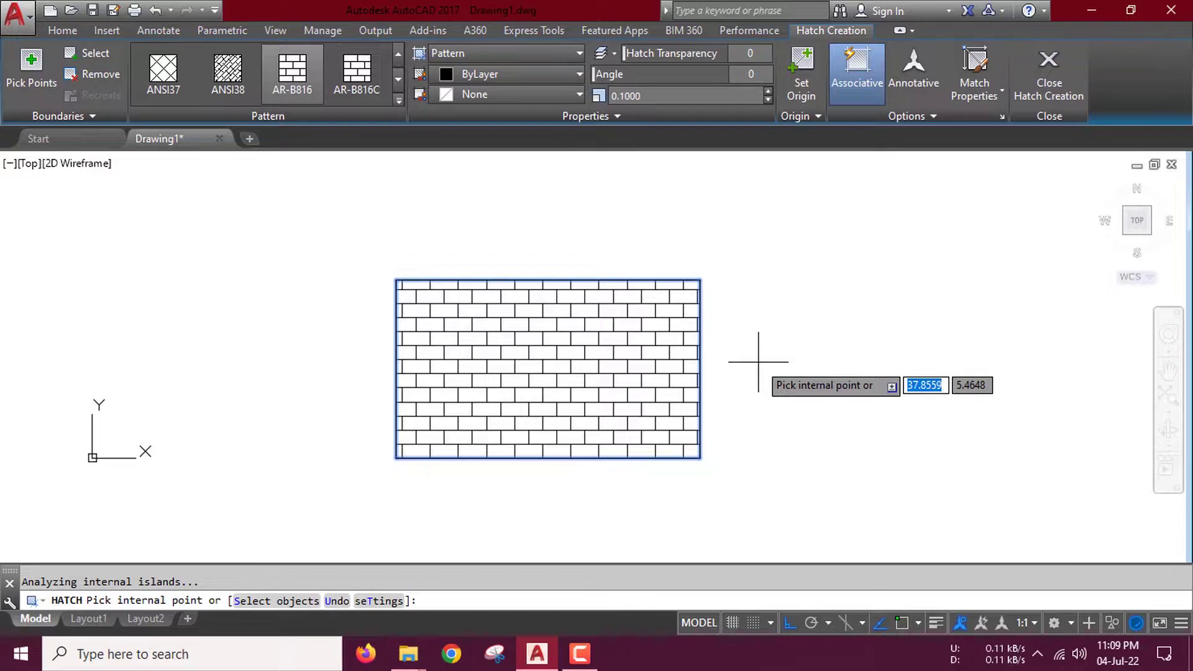
pyautogui.click(1037, 84)
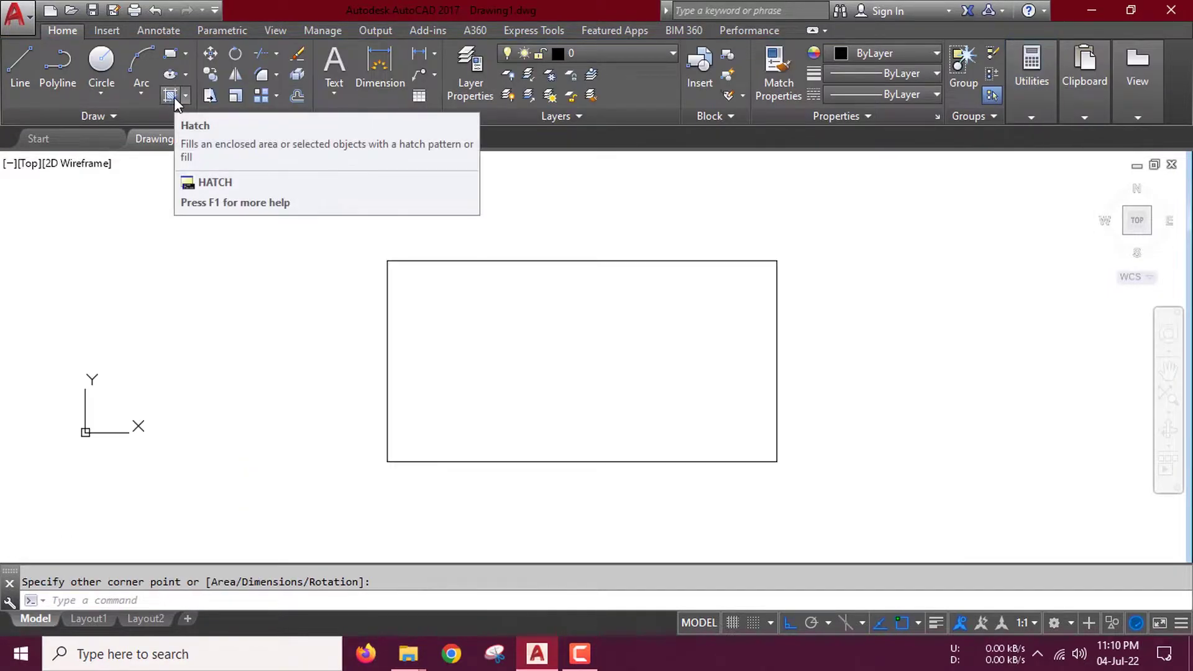
pyautogui.click(170, 95)
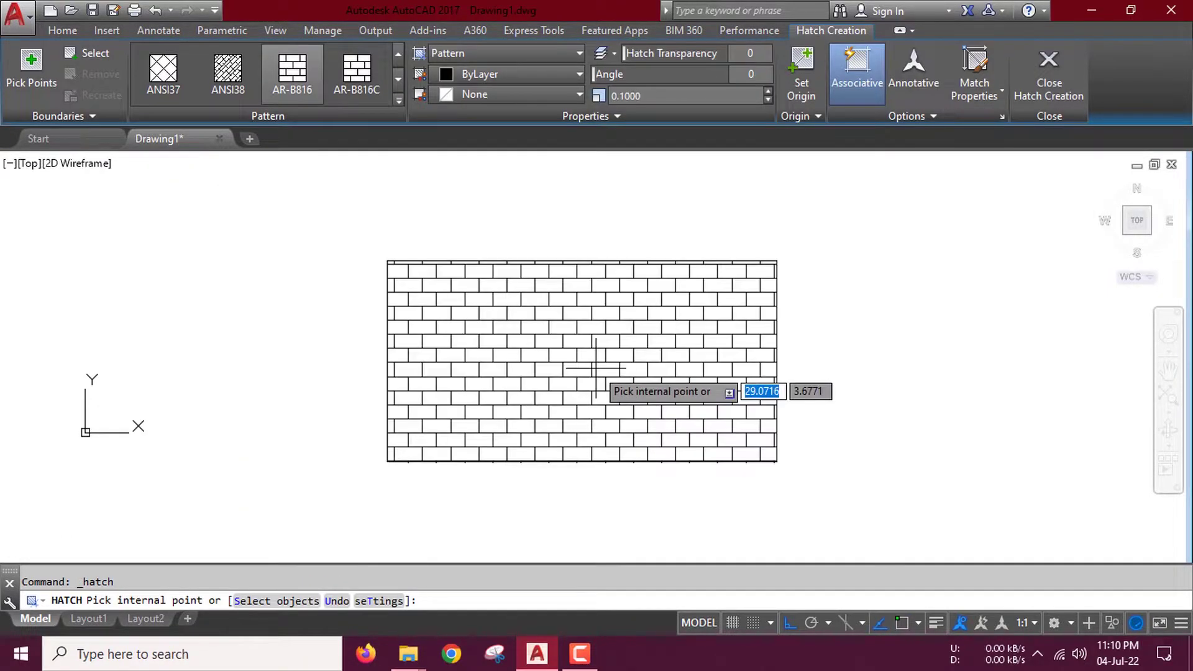
pyautogui.click(596, 368)
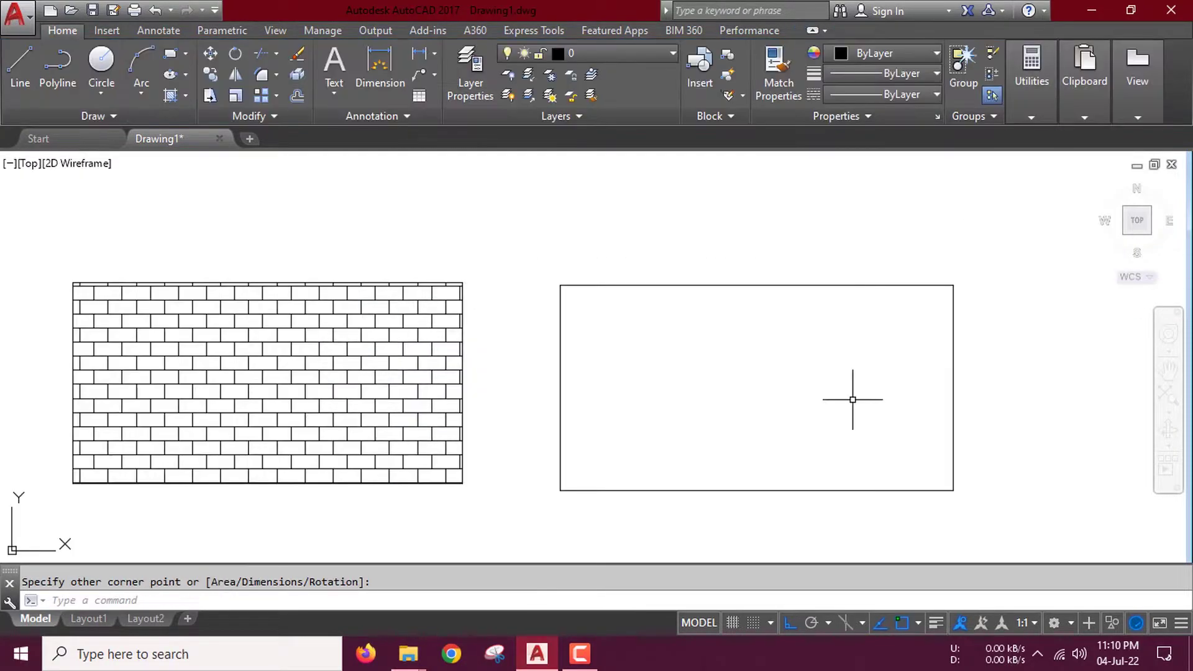
# Step: Hatch the right rectangle with the brick pattern using the H command
pyautogui.write('H')
pyautogui.press('Return')
pyautogui.click(683, 365)
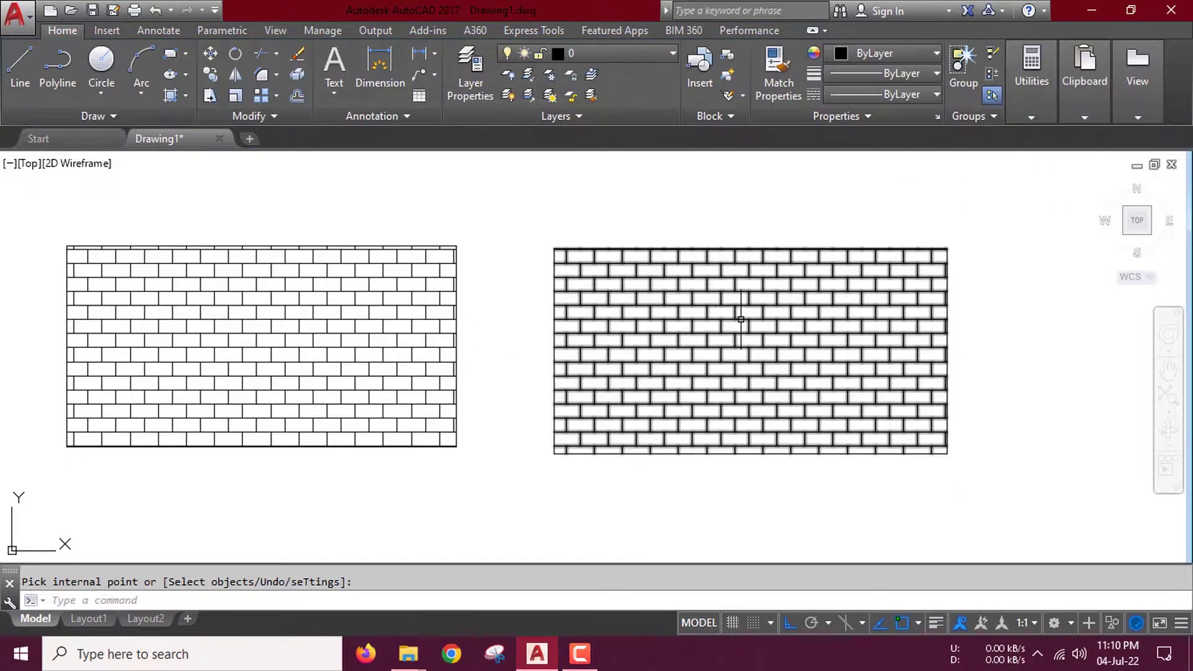
pyautogui.moveTo(740, 319); pyautogui.dragTo(652, 331, button='middle')
# Step: Change the right rectangle's hatch pattern scale to 0.25
pyautogui.click(658, 354)
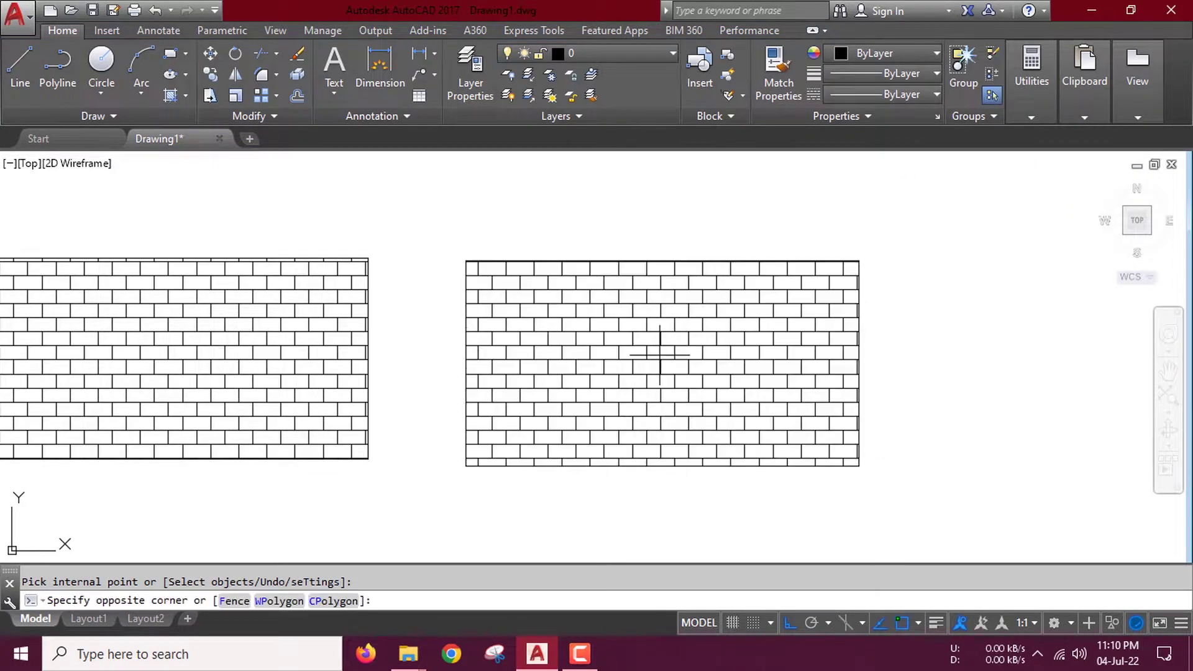
pyautogui.click(638, 333)
pyautogui.click(666, 95)
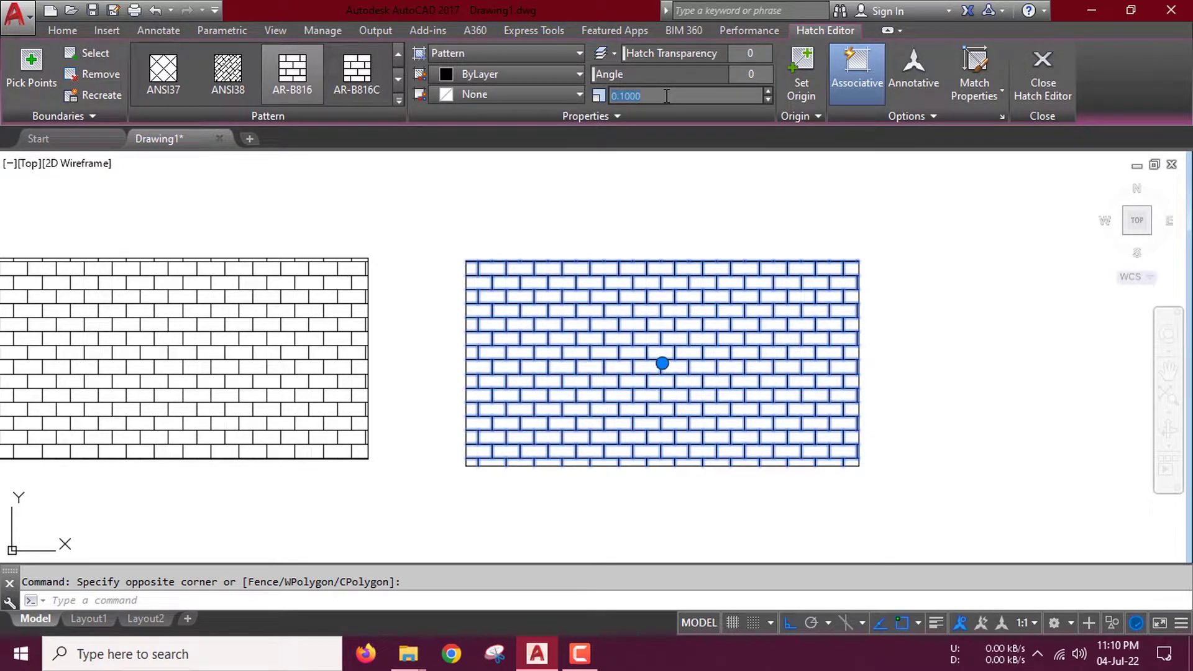
pyautogui.write('.25')
pyautogui.press('Return')
pyautogui.write('.25')
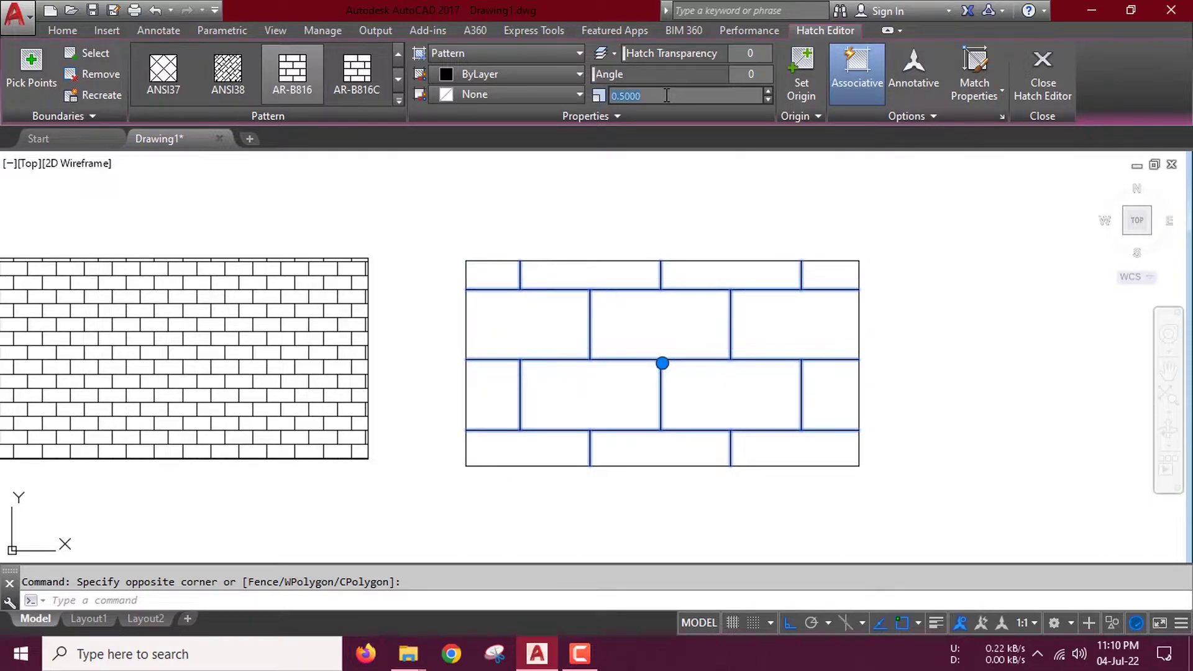
pyautogui.press('Return')
pyautogui.press('Escape')
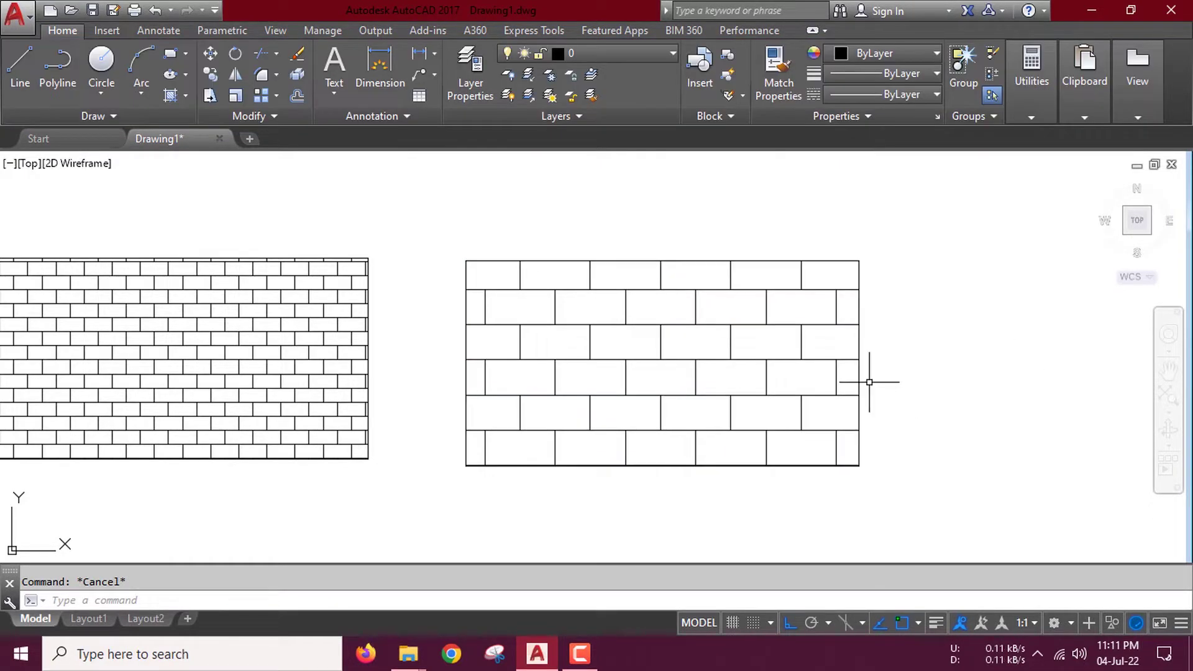
pyautogui.moveTo(865, 378); pyautogui.dragTo(610, 342, button='middle')
pyautogui.scroll(-2, 567, 381)
# Step: Fill the circle with a solid red hatch
pyautogui.moveTo(567, 380); pyautogui.dragTo(549, 397, button='middle')
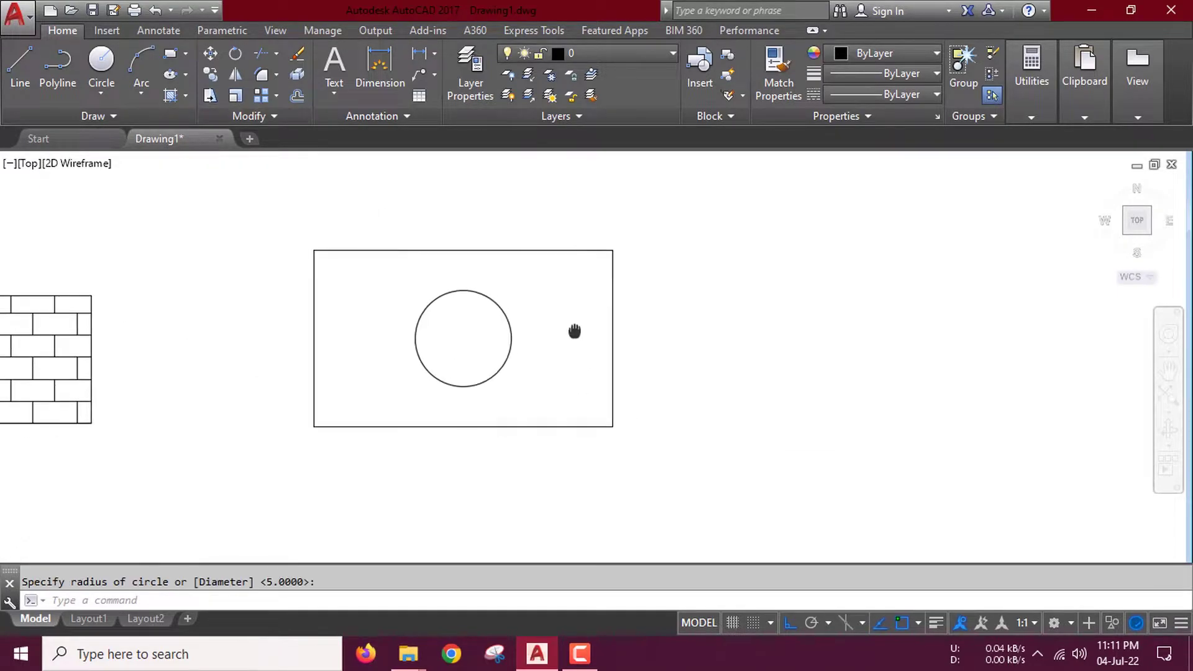
pyautogui.moveTo(574, 331); pyautogui.dragTo(654, 325, button='middle')
pyautogui.scroll(2, 543, 328)
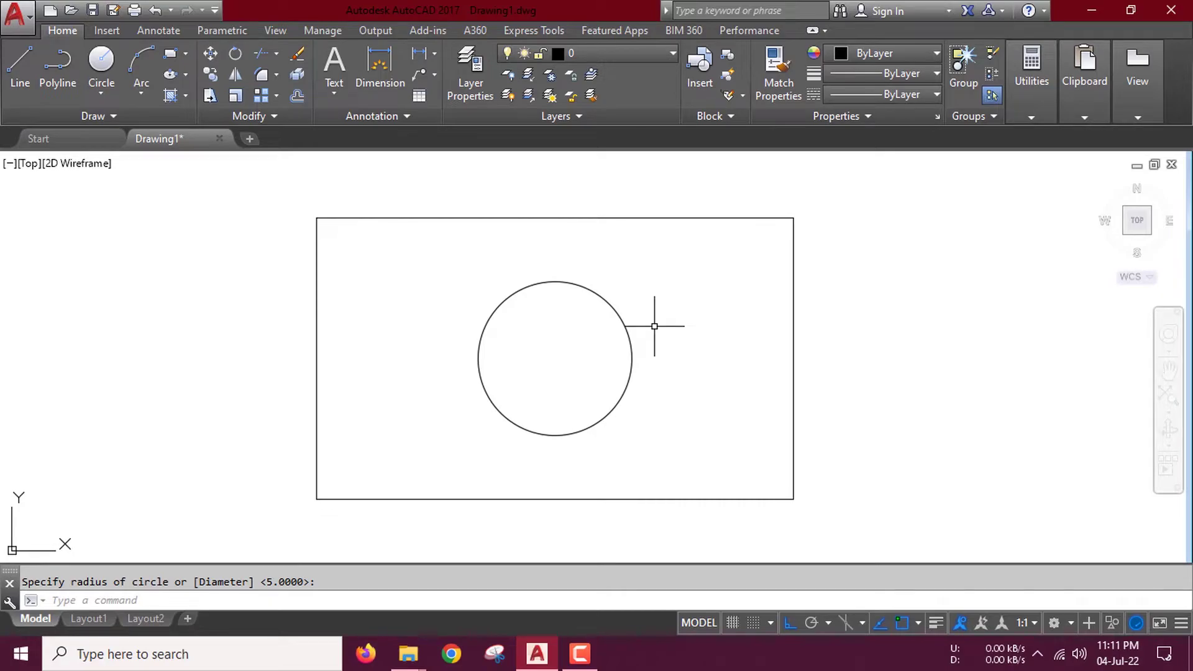
pyautogui.write('h')
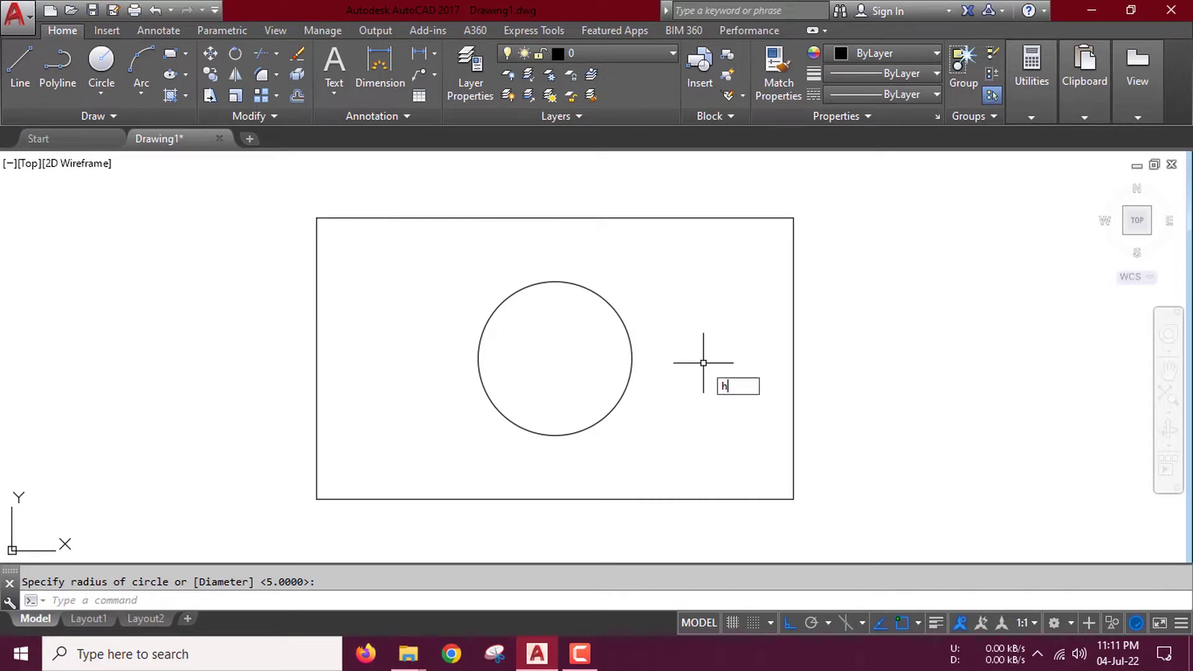
pyautogui.press('Return')
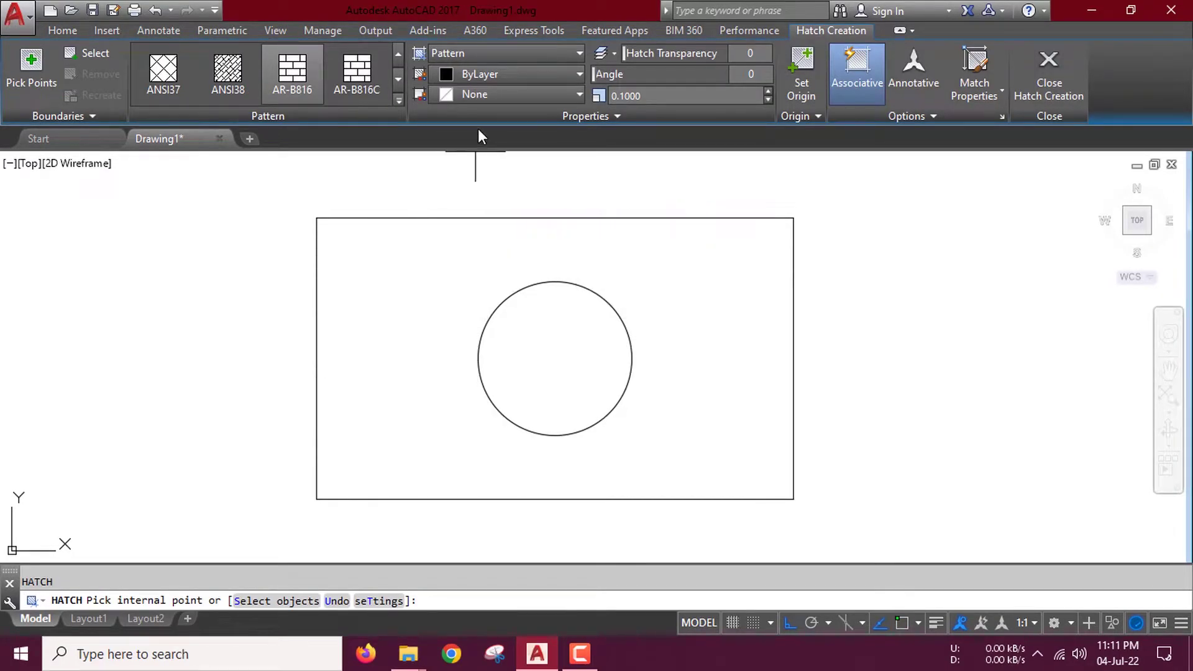
pyautogui.click(579, 53)
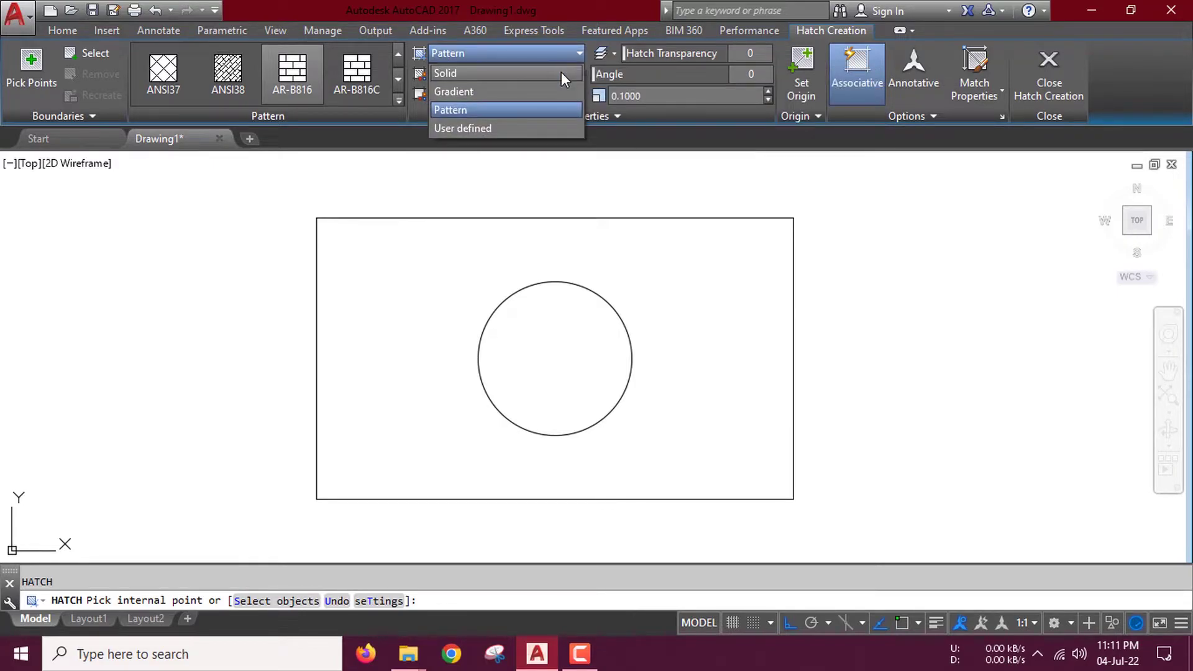
pyautogui.click(561, 73)
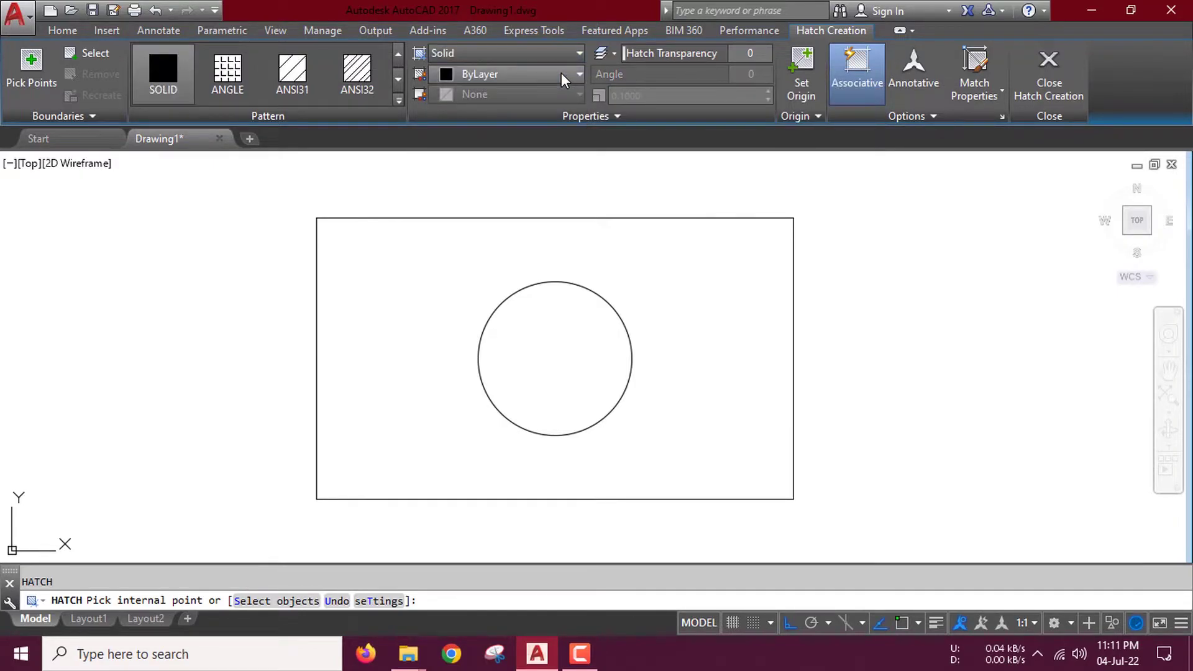
pyautogui.click(505, 74)
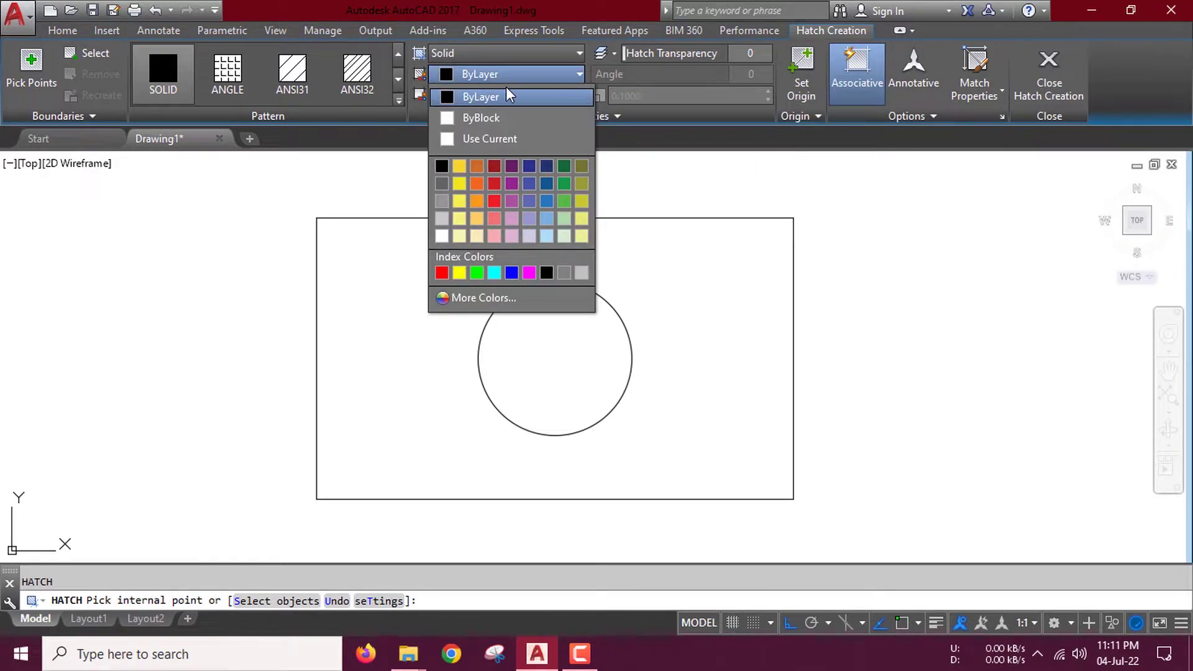
pyautogui.click(441, 273)
pyautogui.click(487, 338)
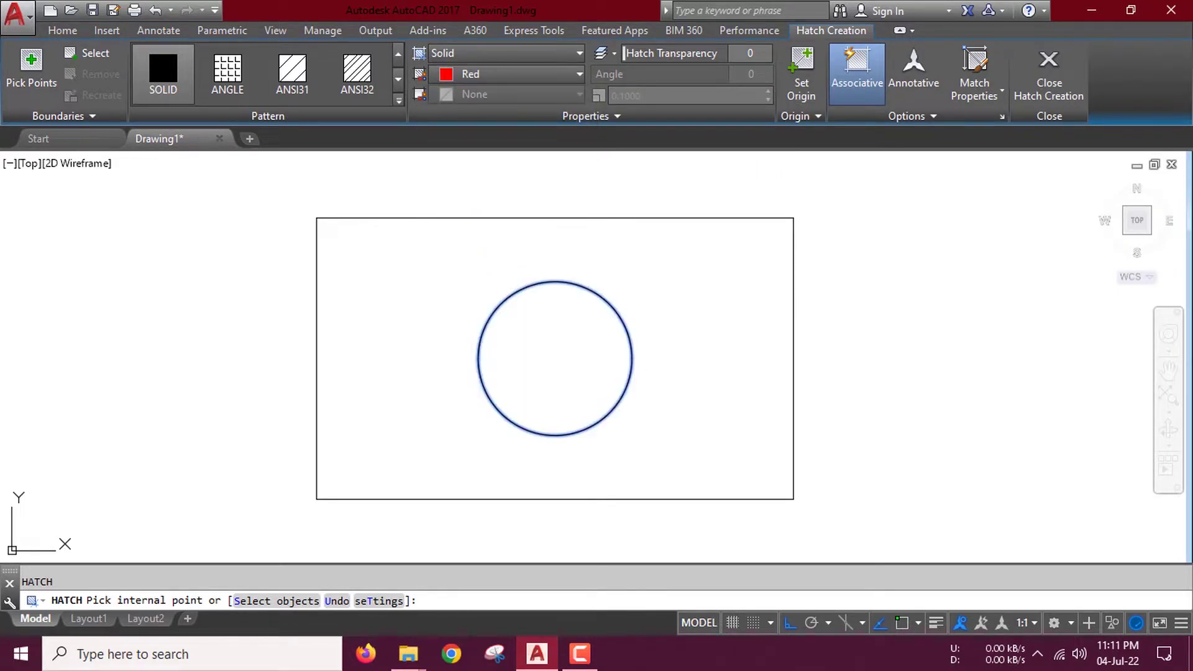
pyautogui.click(1054, 101)
# Step: Fill the rectangle around the circle with solid dark green (19,103,52)
pyautogui.write('h')
pyautogui.press('Return')
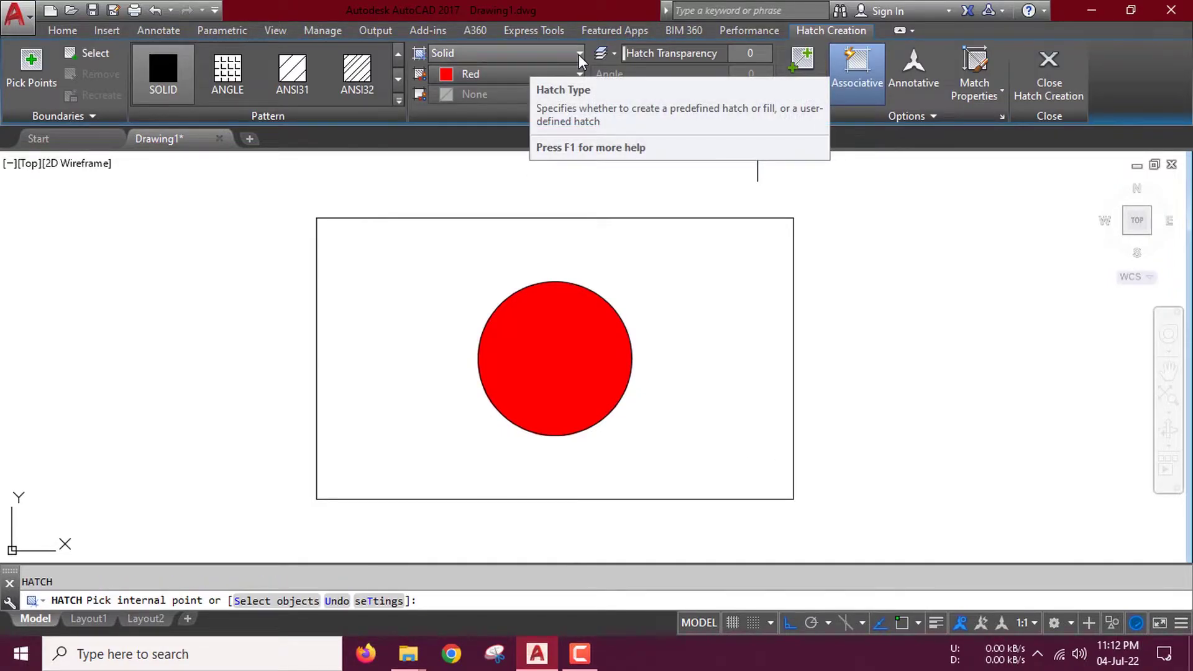
pyautogui.click(551, 75)
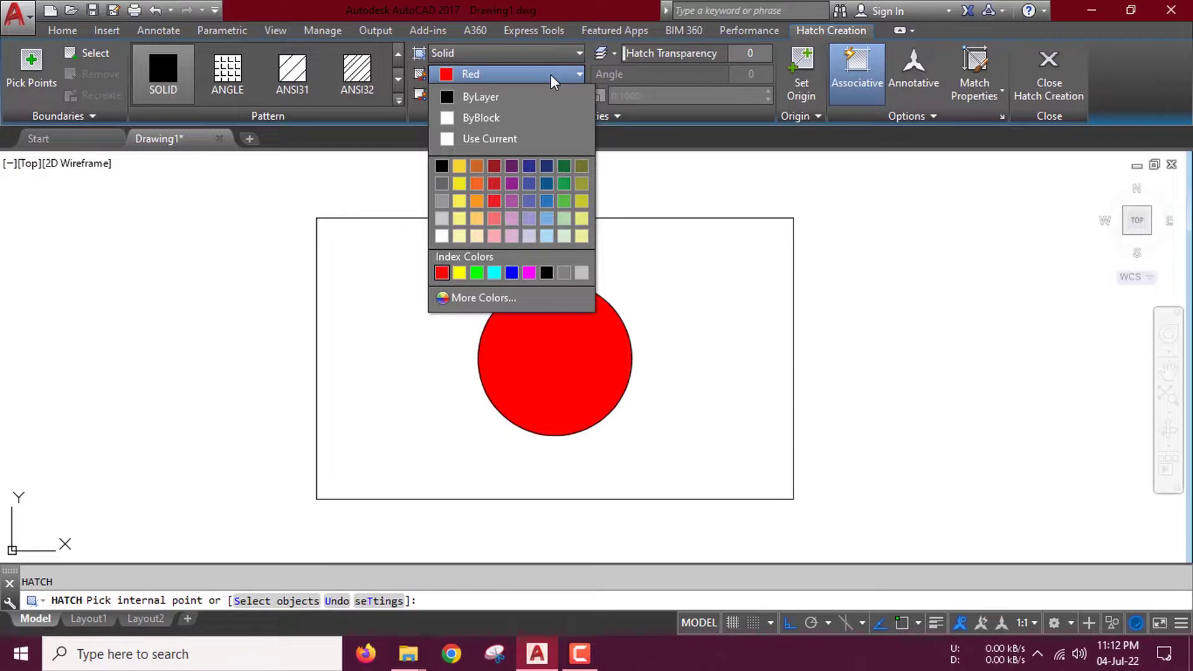
pyautogui.click(564, 166)
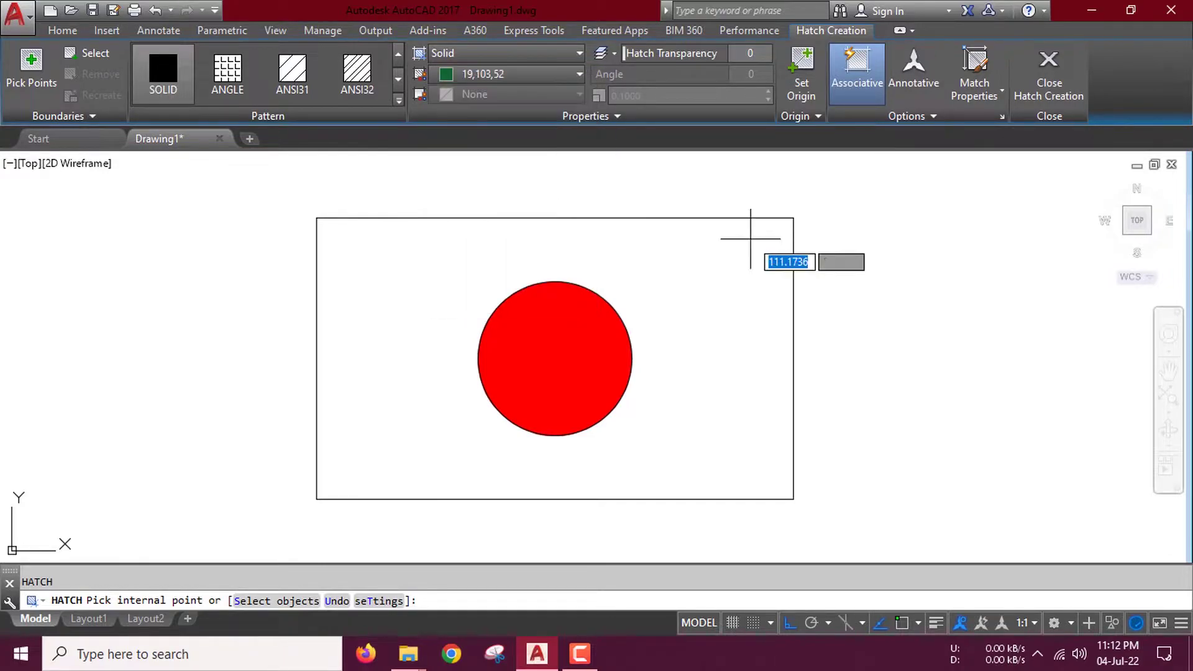
pyautogui.click(749, 280)
pyautogui.click(1048, 79)
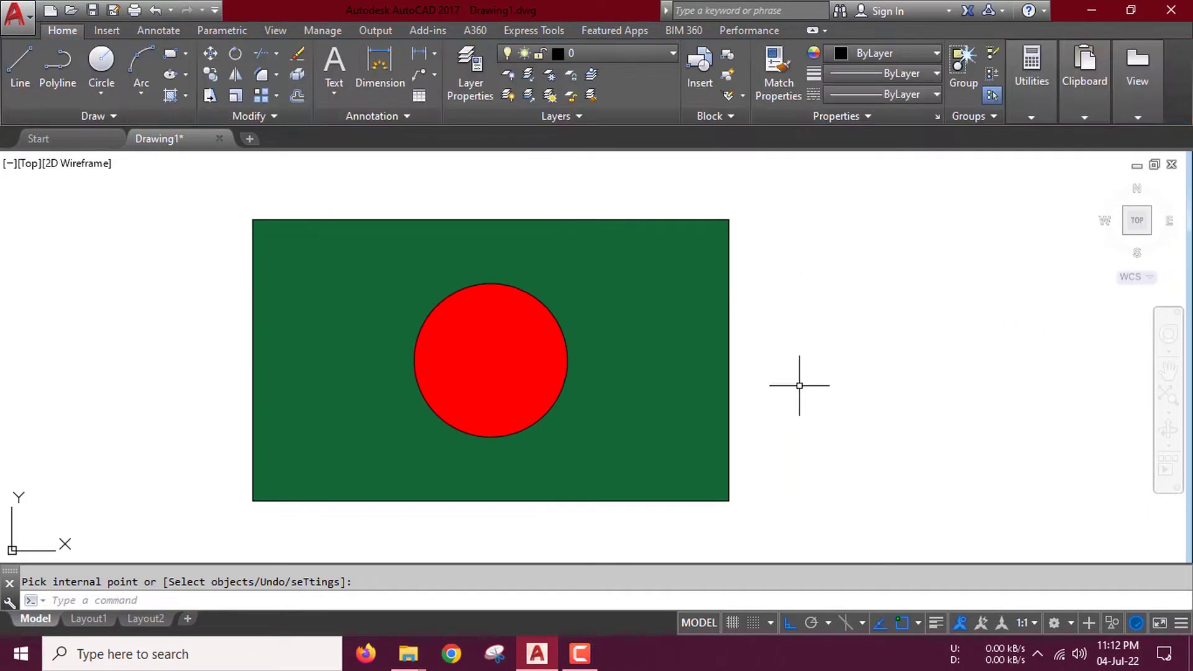
pyautogui.moveTo(799, 385)
pyautogui.mouseDown(button='middle')
pyautogui.moveTo(783, 376)
pyautogui.moveTo(544, 407)
pyautogui.mouseUp(button='middle')
# Step: Draw a new circle to the right of the flag
pyautogui.scroll(-2, 793, 402)
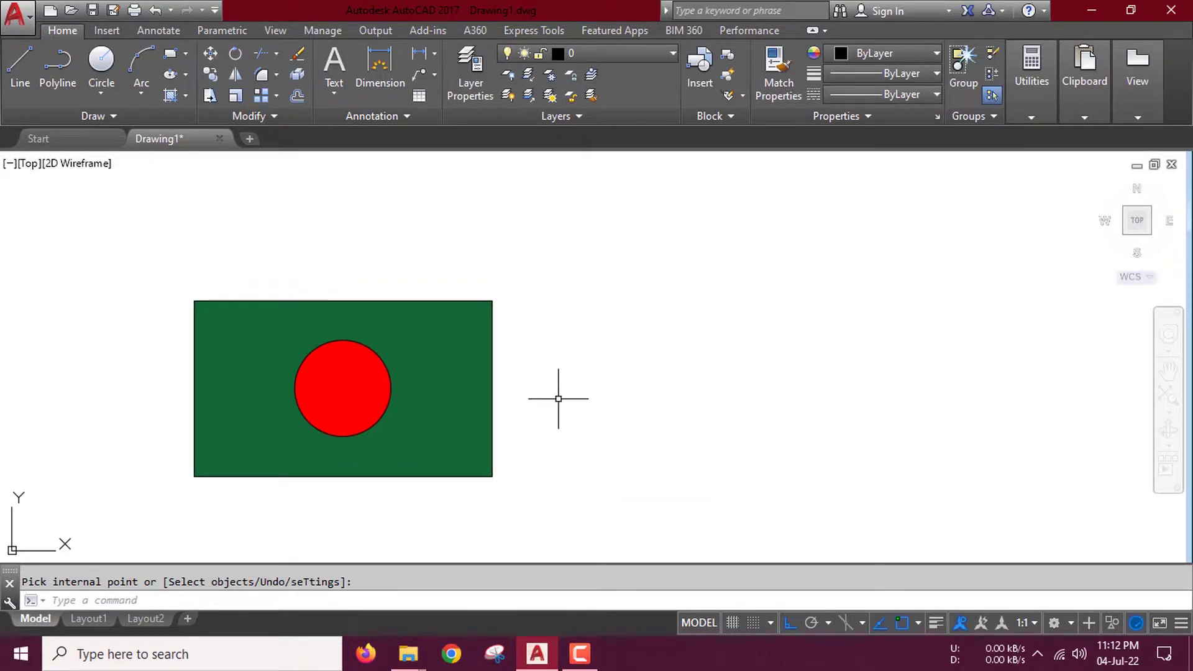
pyautogui.click(102, 62)
pyautogui.click(756, 336)
pyautogui.moveTo(792, 362); pyautogui.dragTo(643, 373, button='middle')
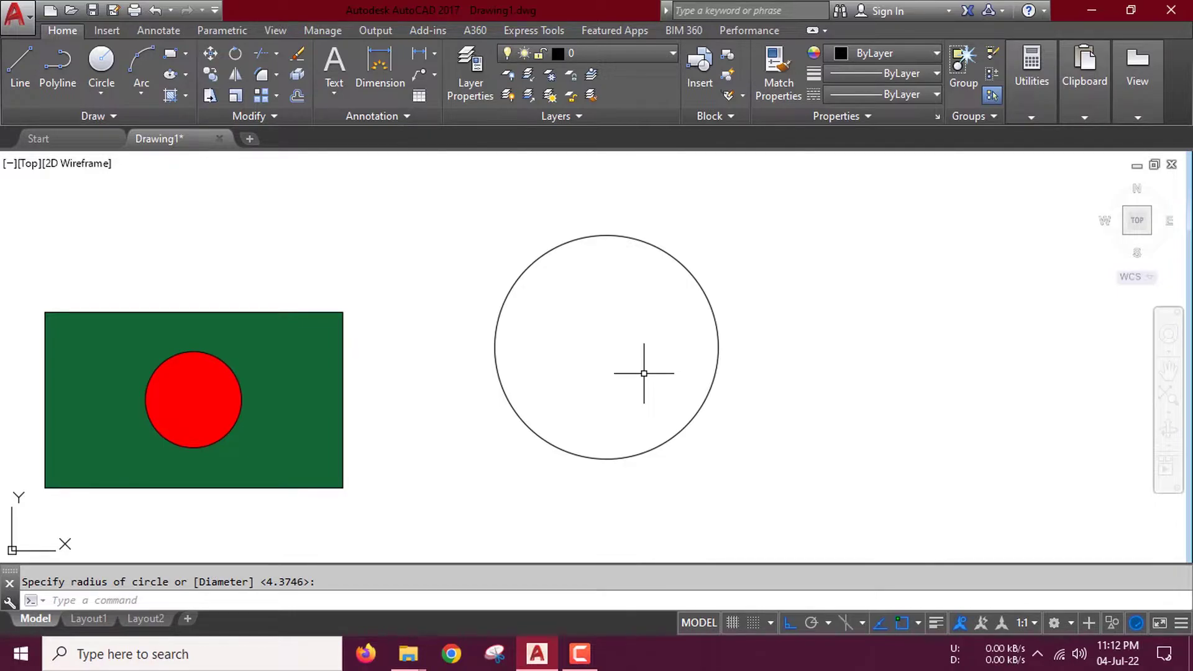
pyautogui.press('Return')
# Step: Fill the new circle with a dark green (19,103,52) to red gradient hatch
pyautogui.write('h')
pyautogui.press('Return')
pyautogui.click(577, 54)
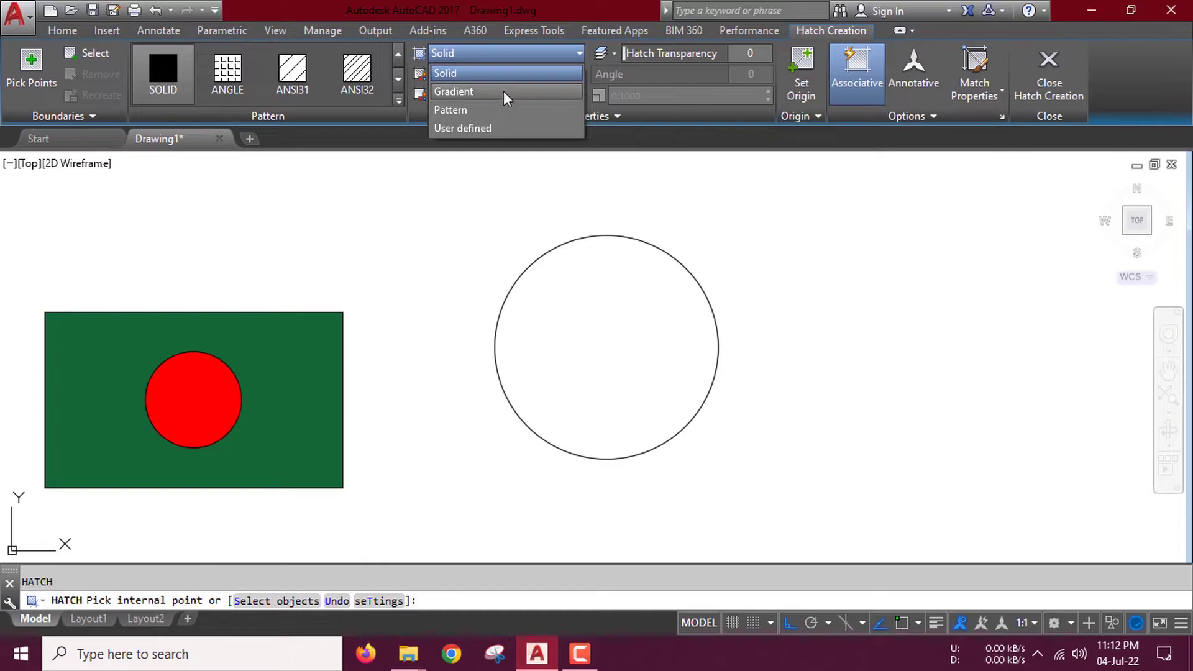
pyautogui.click(480, 92)
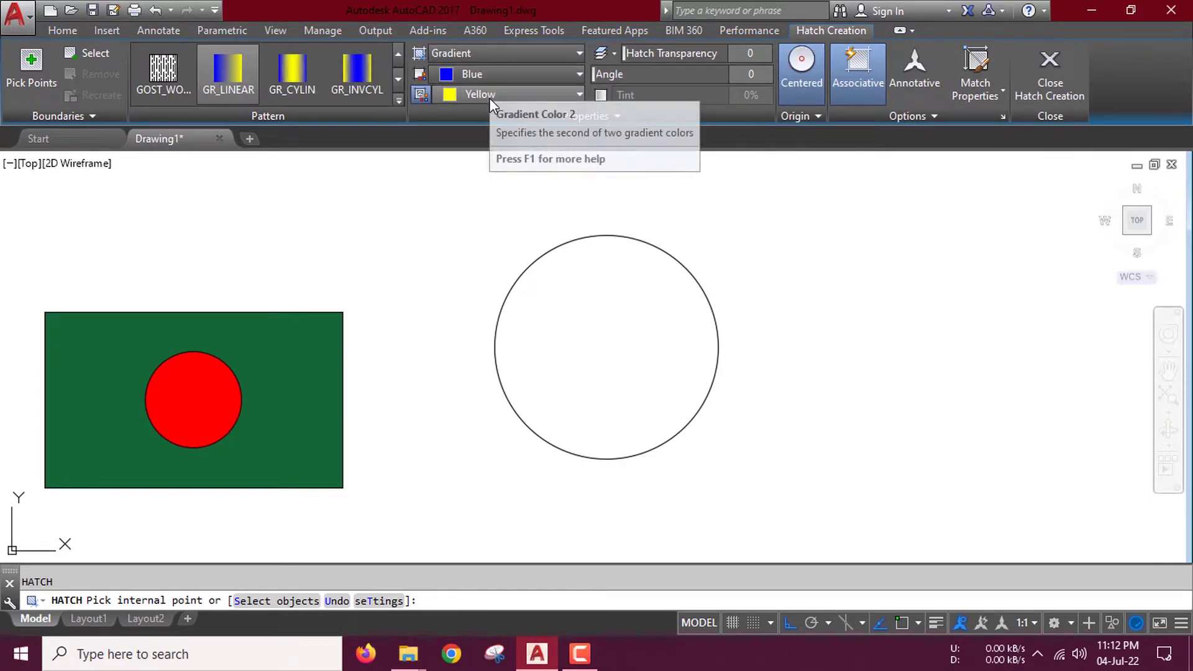
pyautogui.click(499, 73)
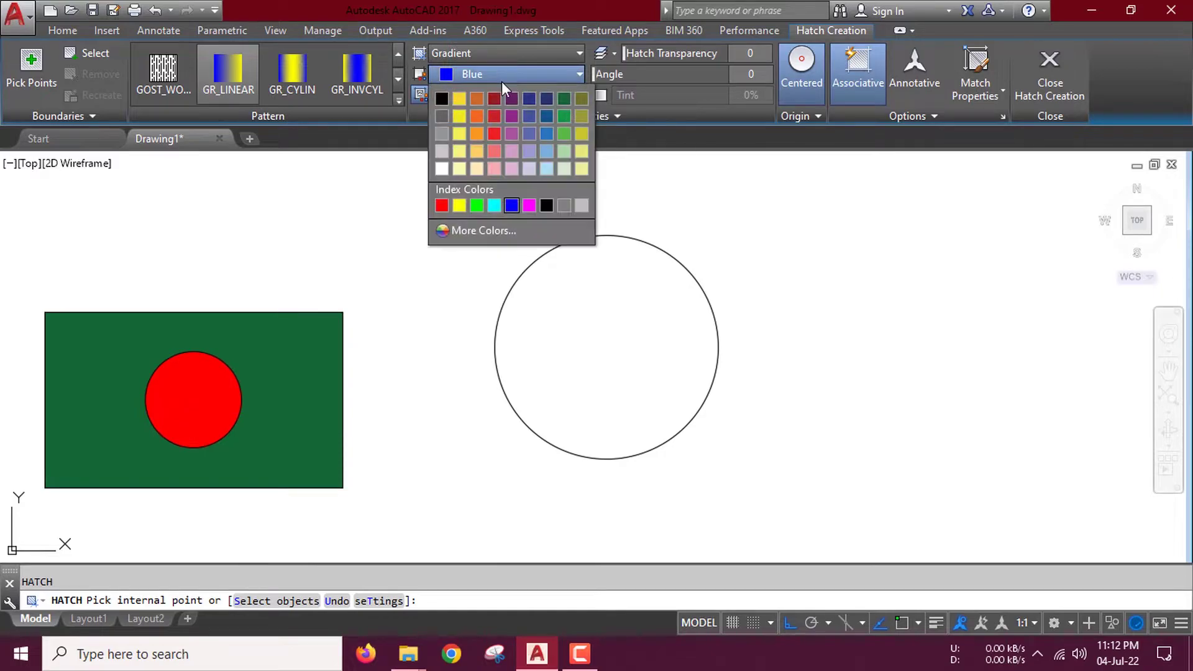
pyautogui.click(550, 95)
pyautogui.click(528, 94)
pyautogui.click(445, 222)
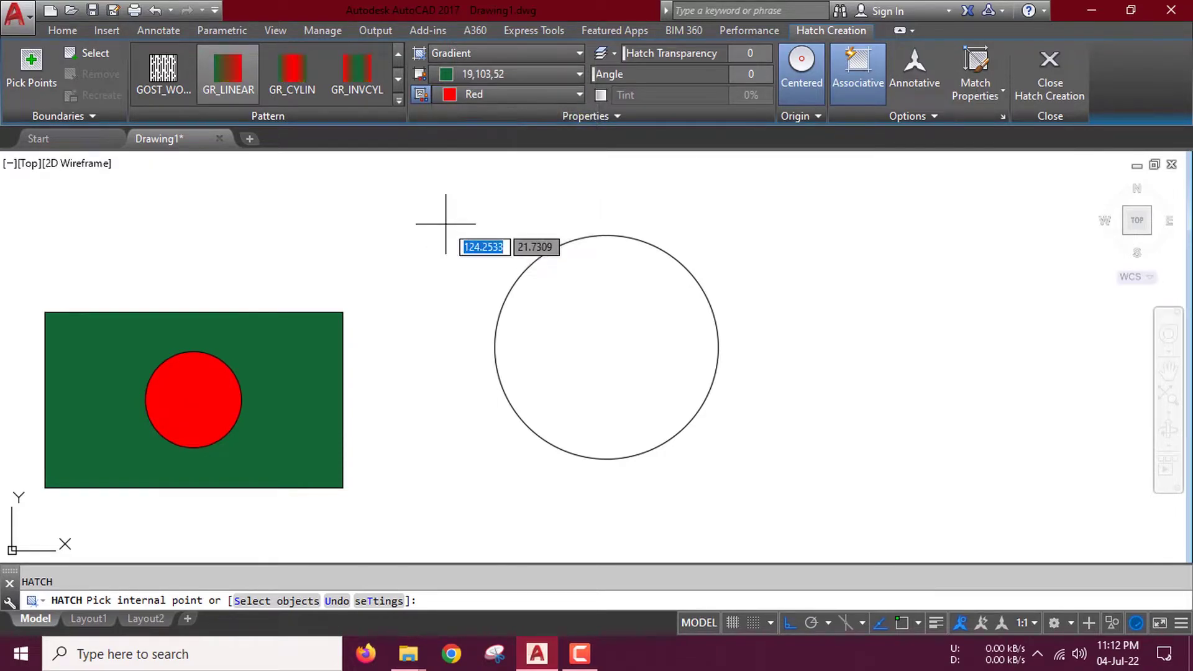
pyautogui.click(631, 373)
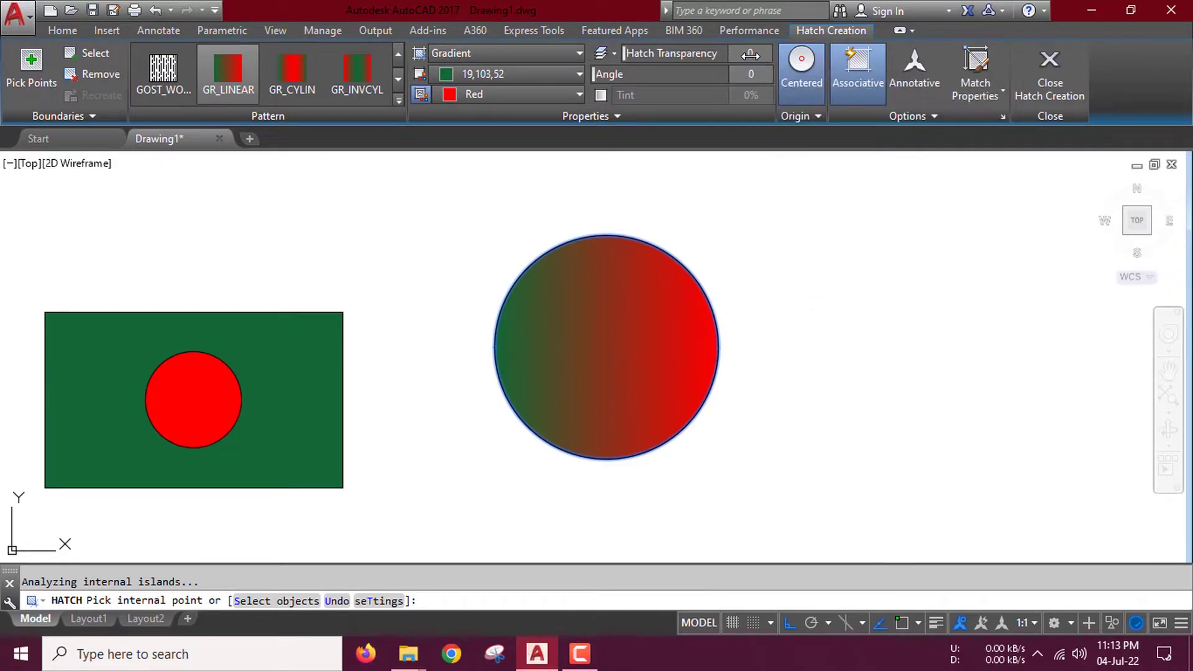
# Step: Set the gradient's transparency back to 0 and tilt its angle diagonally
pyautogui.moveTo(626, 54); pyautogui.dragTo(694, 53)
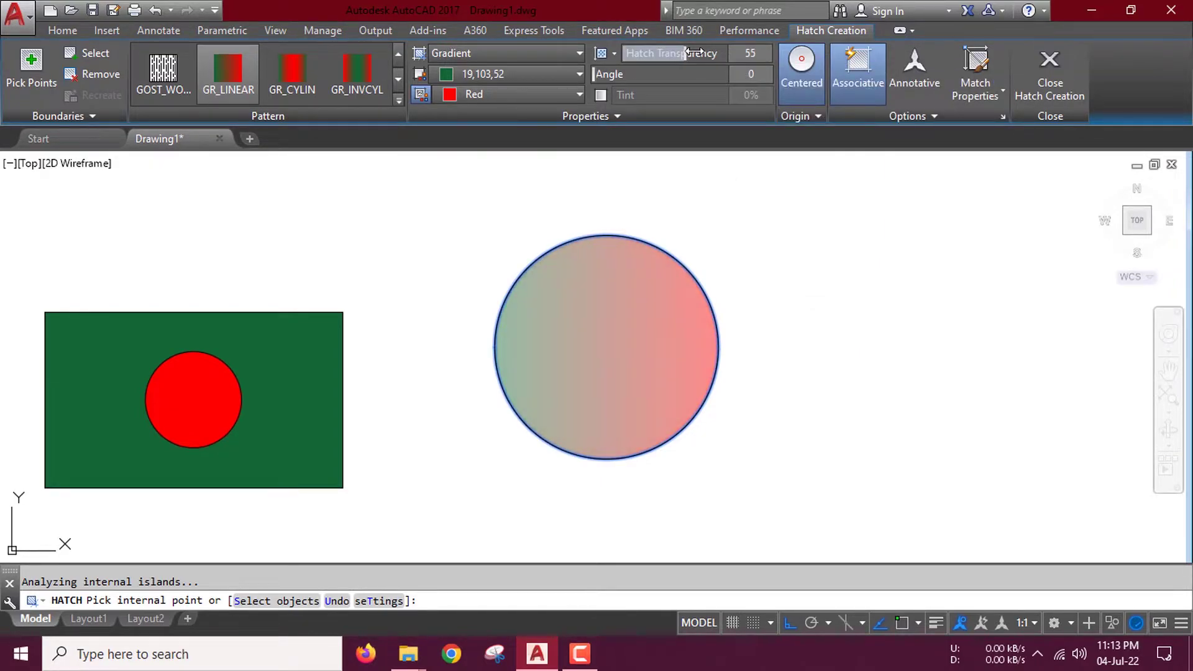
pyautogui.click(751, 52)
pyautogui.write('0')
pyautogui.press('Return')
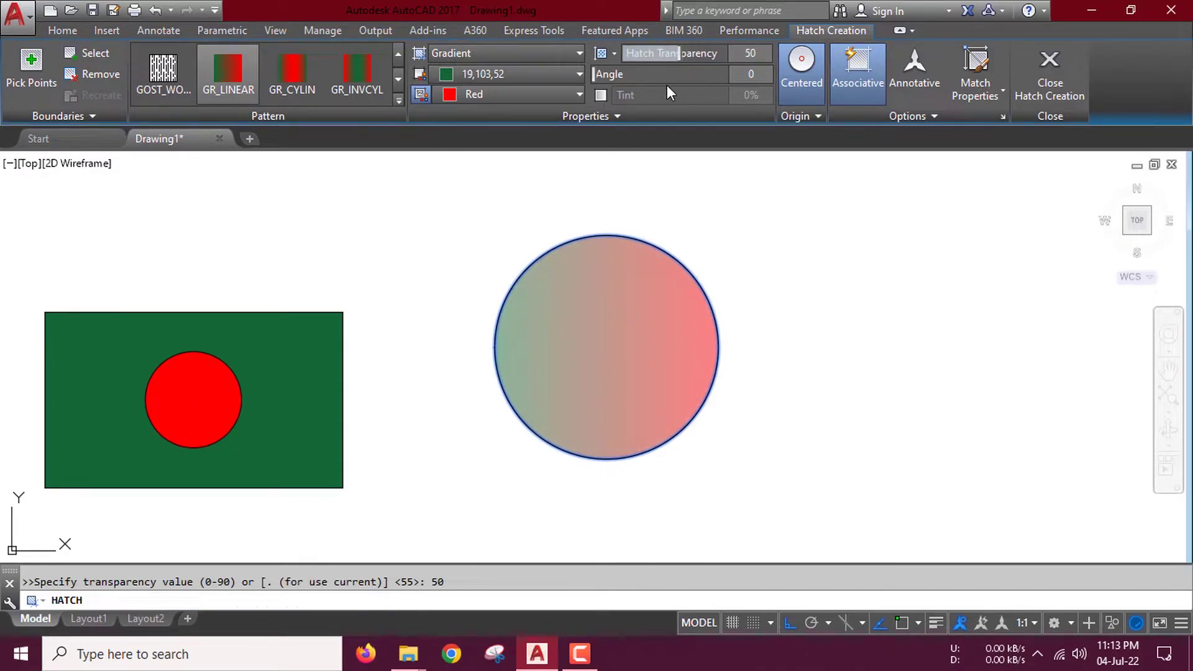
pyautogui.moveTo(594, 74)
pyautogui.mouseDown()
pyautogui.moveTo(719, 62)
pyautogui.moveTo(628, 73)
pyautogui.moveTo(670, 73)
pyautogui.mouseUp()
# Step: Accept the gradient fill and erase every object in the drawing
pyautogui.press('Return')
pyautogui.middleClick(561, 332)
pyautogui.middleClick(562, 331)
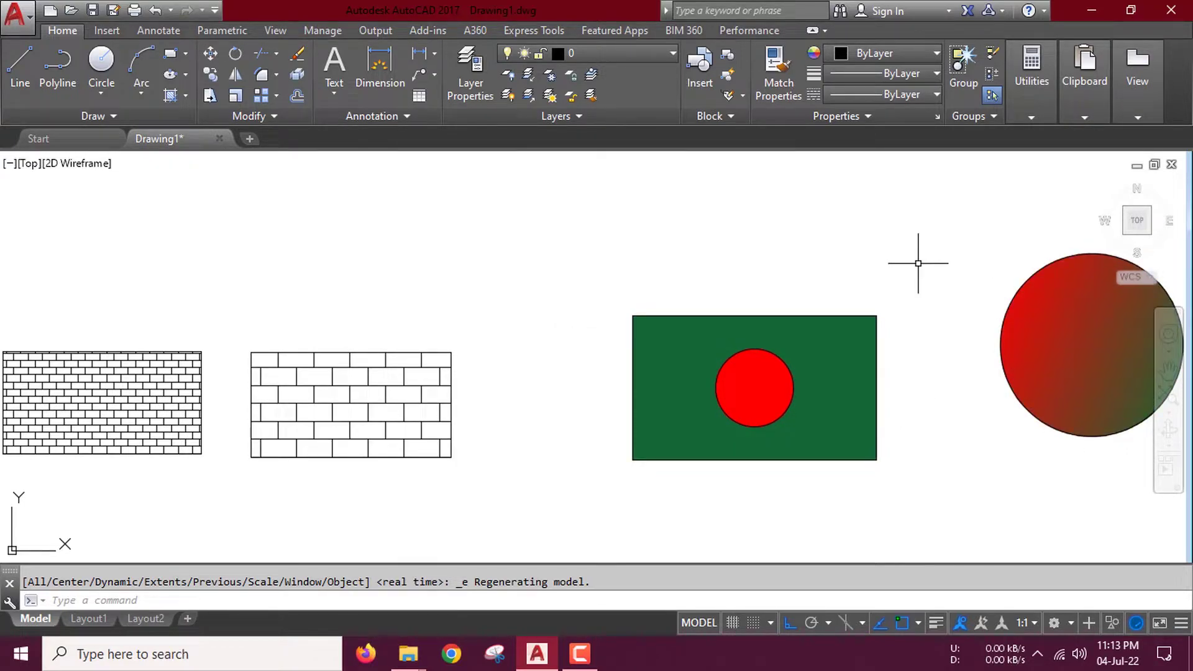
pyautogui.hotkey('ctrl', 'a')
pyautogui.press('Delete')
pyautogui.middleClick(466, 333)
pyautogui.middleClick(466, 333)
pyautogui.scroll(-2, 466, 333)
pyautogui.moveTo(466, 333); pyautogui.dragTo(292, 296, button='middle')
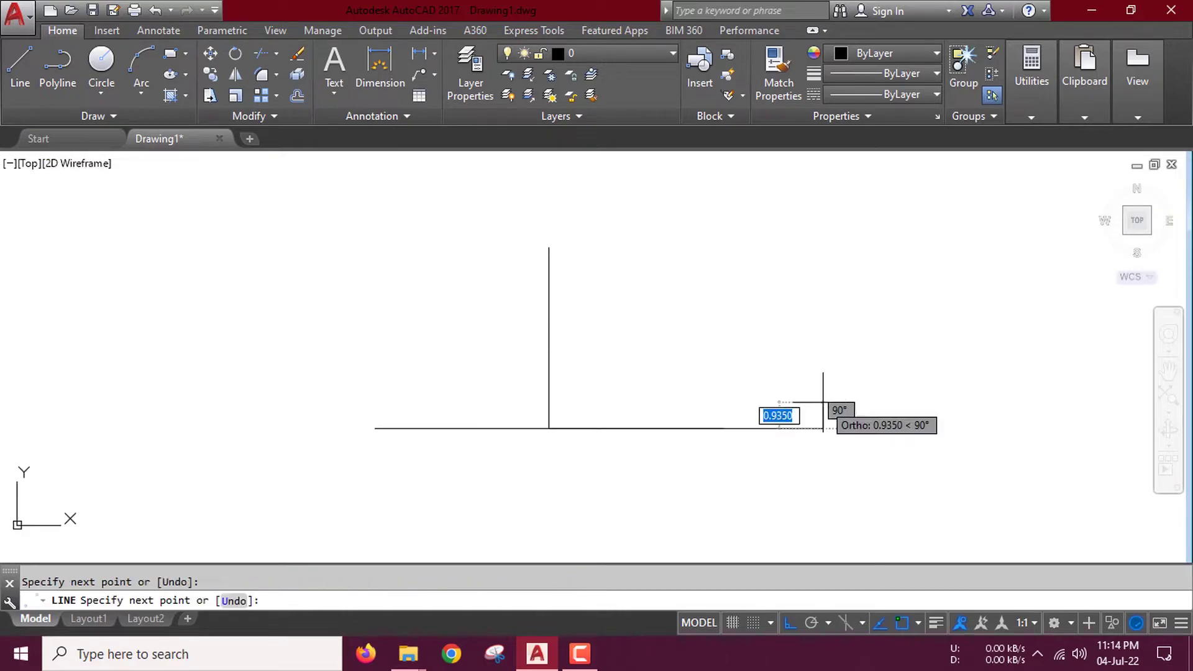
# Step: Finish the lines and change the right horizontal line's colour to red
pyautogui.rightClick(823, 403)
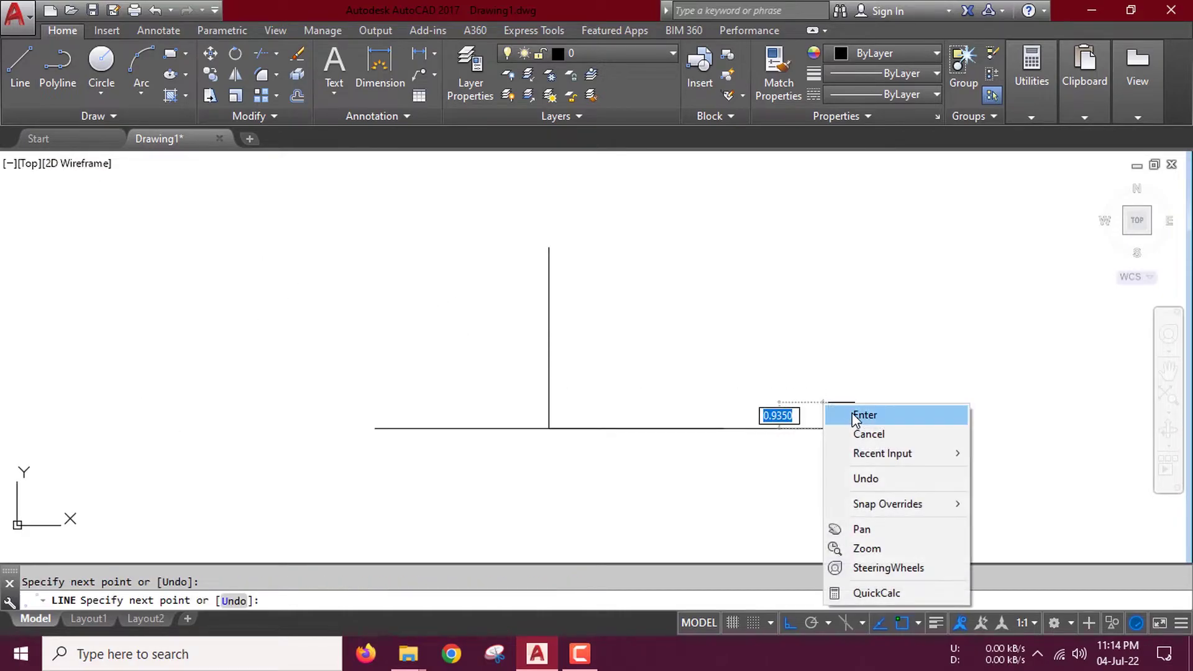
pyautogui.click(851, 412)
pyautogui.click(505, 373)
pyautogui.click(1025, 448)
pyautogui.click(881, 53)
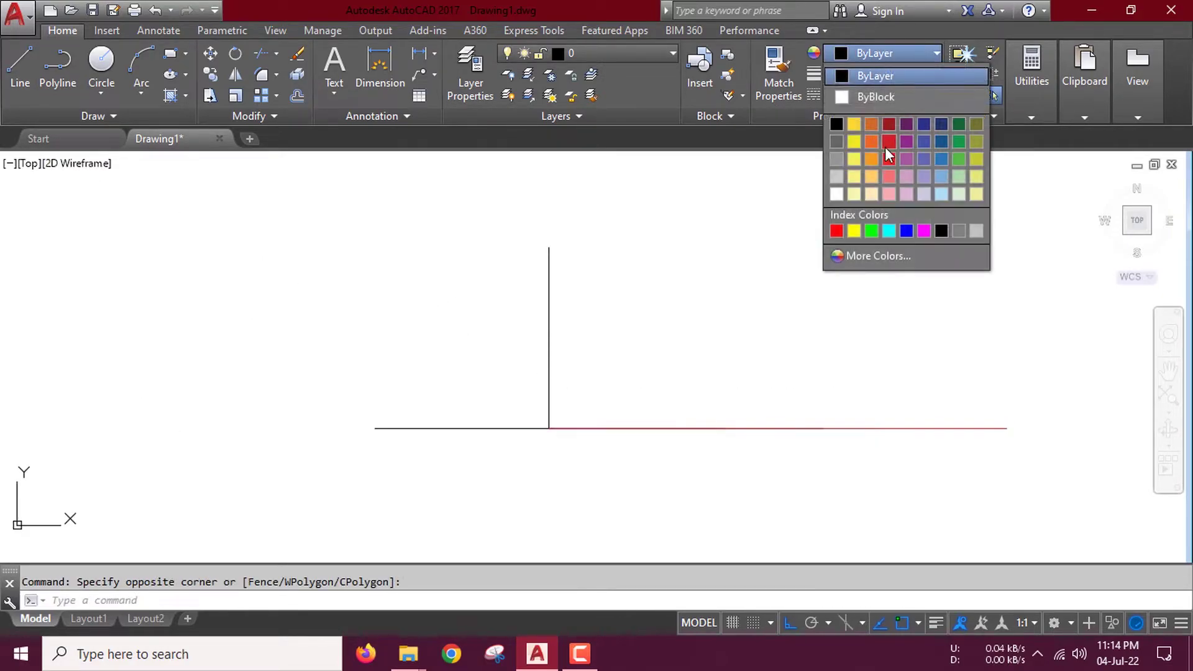
pyautogui.click(888, 159)
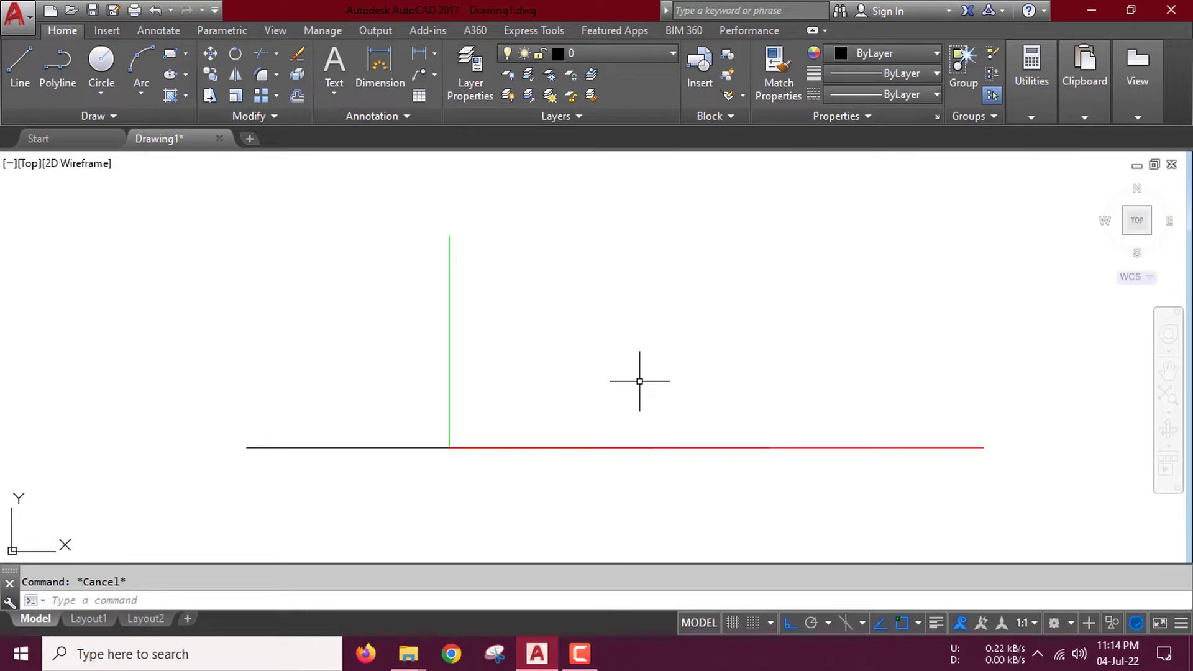
pyautogui.click(237, 60)
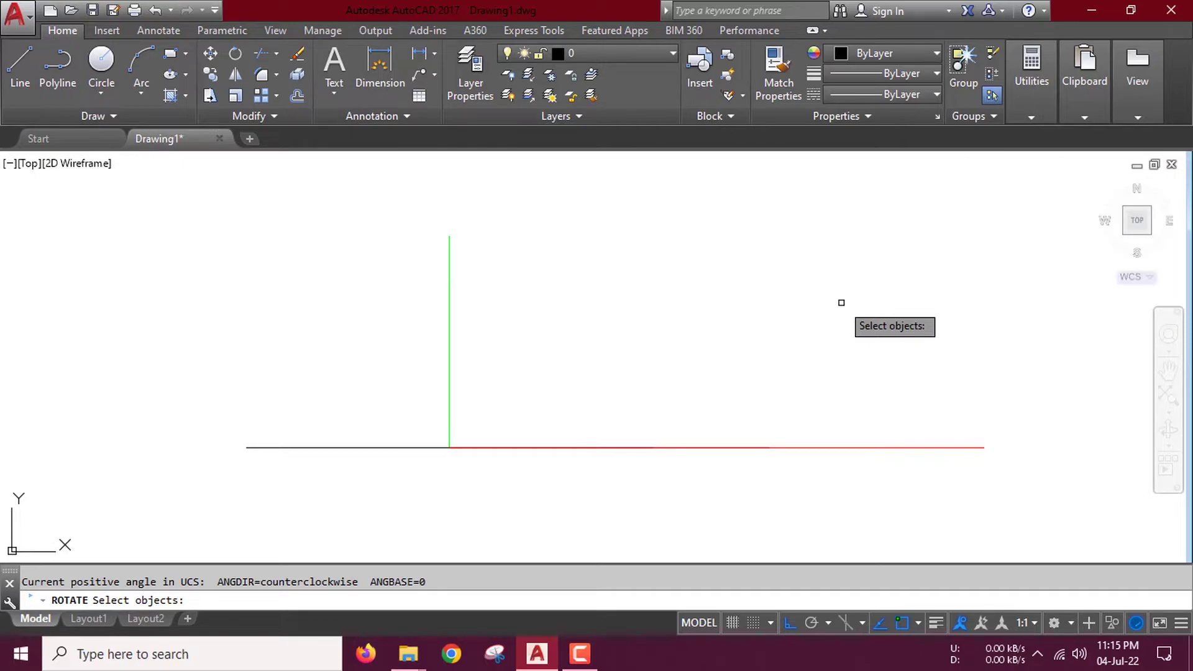
# Step: Rotate the red line 30 degrees about the intersection of the three lines
pyautogui.click(937, 447)
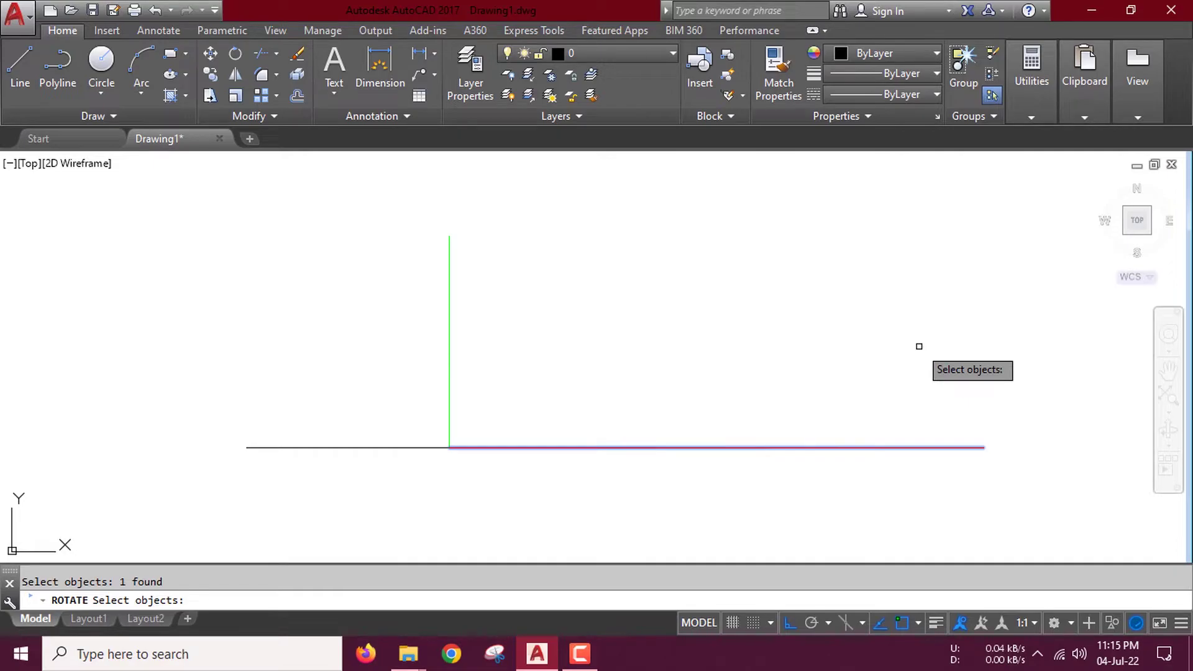
pyautogui.press('Return')
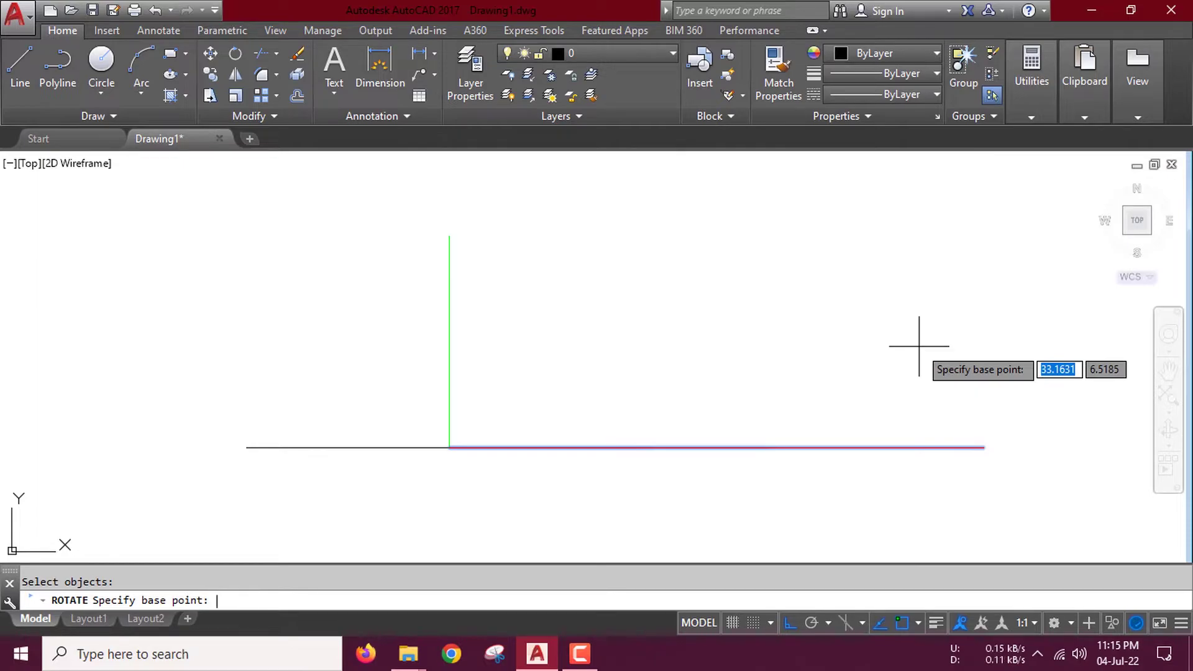
pyautogui.click(449, 448)
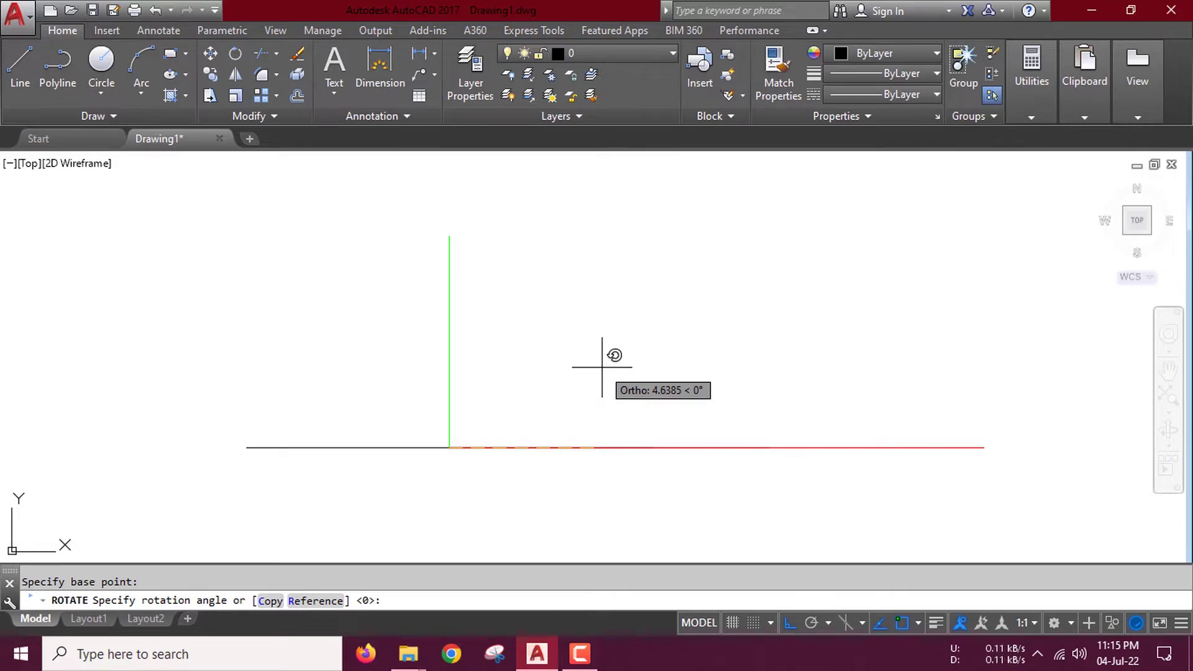
pyautogui.write('30')
pyautogui.press('Return')
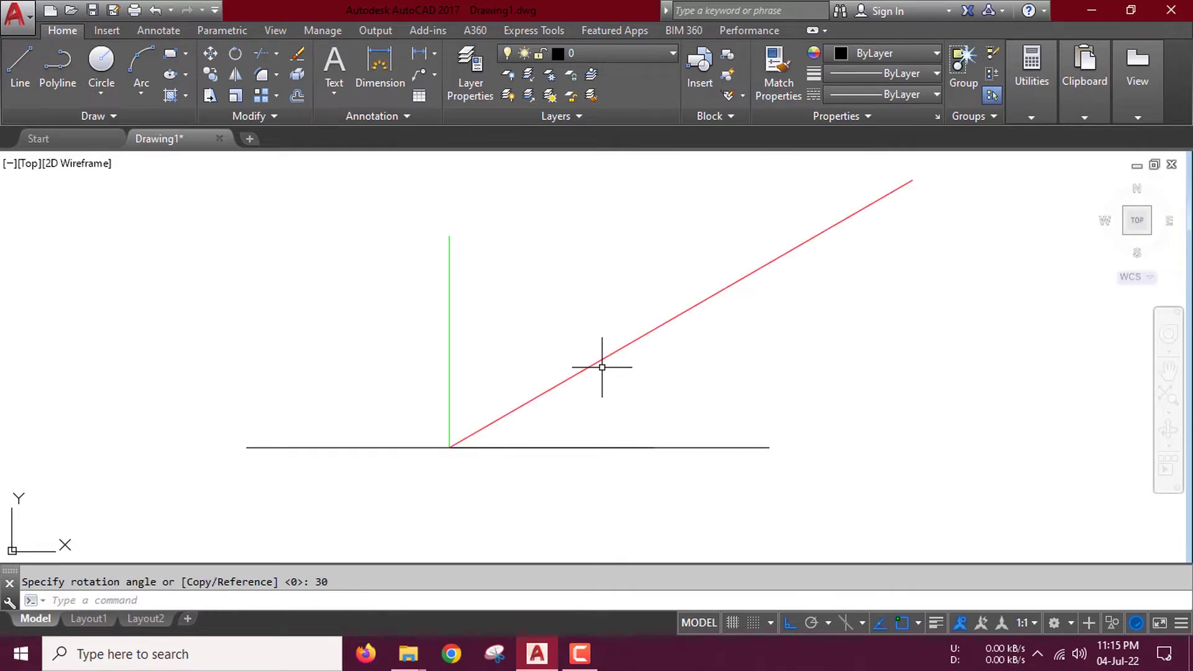
pyautogui.moveTo(900, 433); pyautogui.dragTo(855, 463, button='middle')
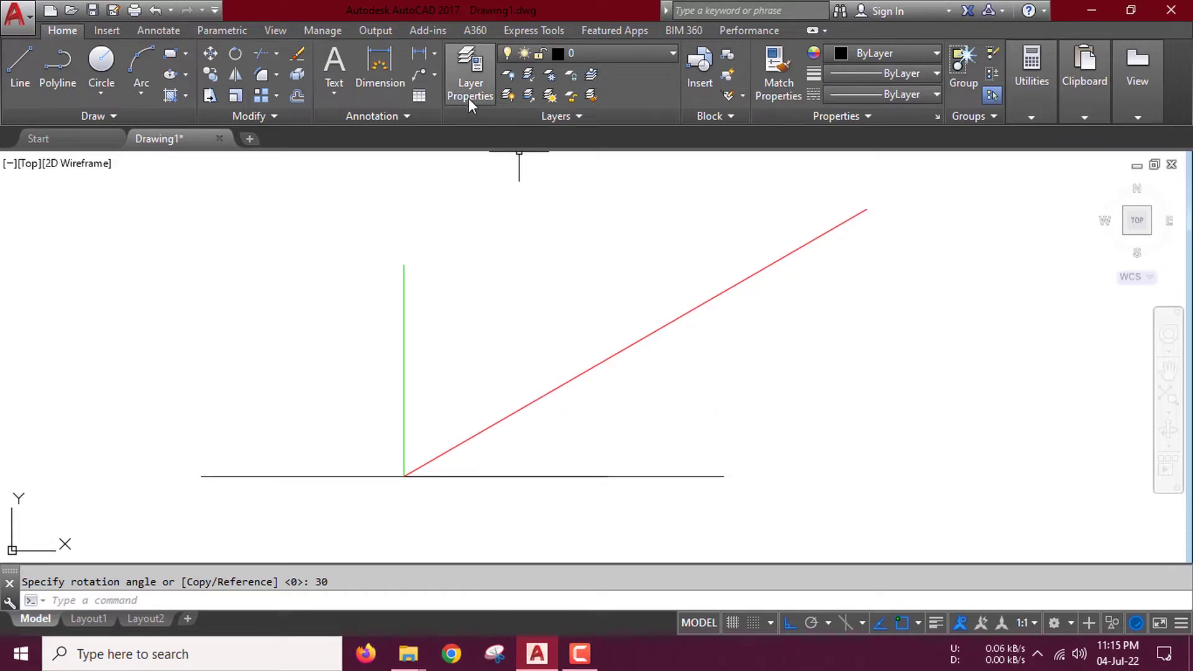
# Step: Add an angular dimension showing the 30° angle between the red and horizontal lines
pyautogui.click(437, 54)
pyautogui.click(446, 158)
pyautogui.click(623, 349)
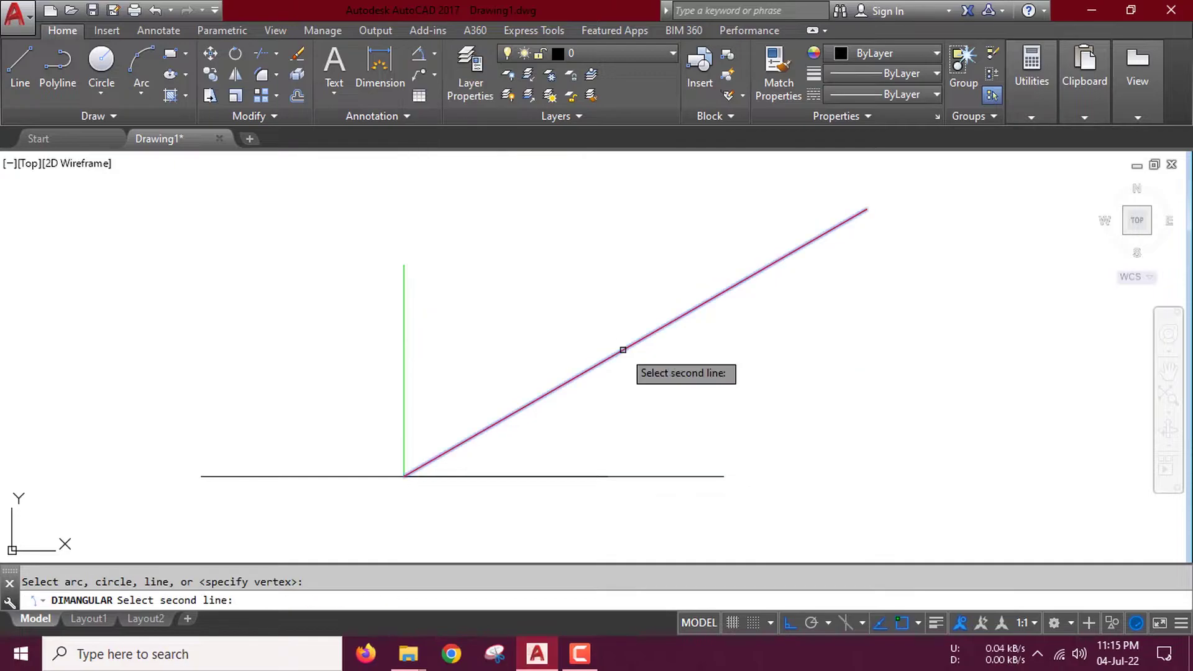
pyautogui.click(643, 477)
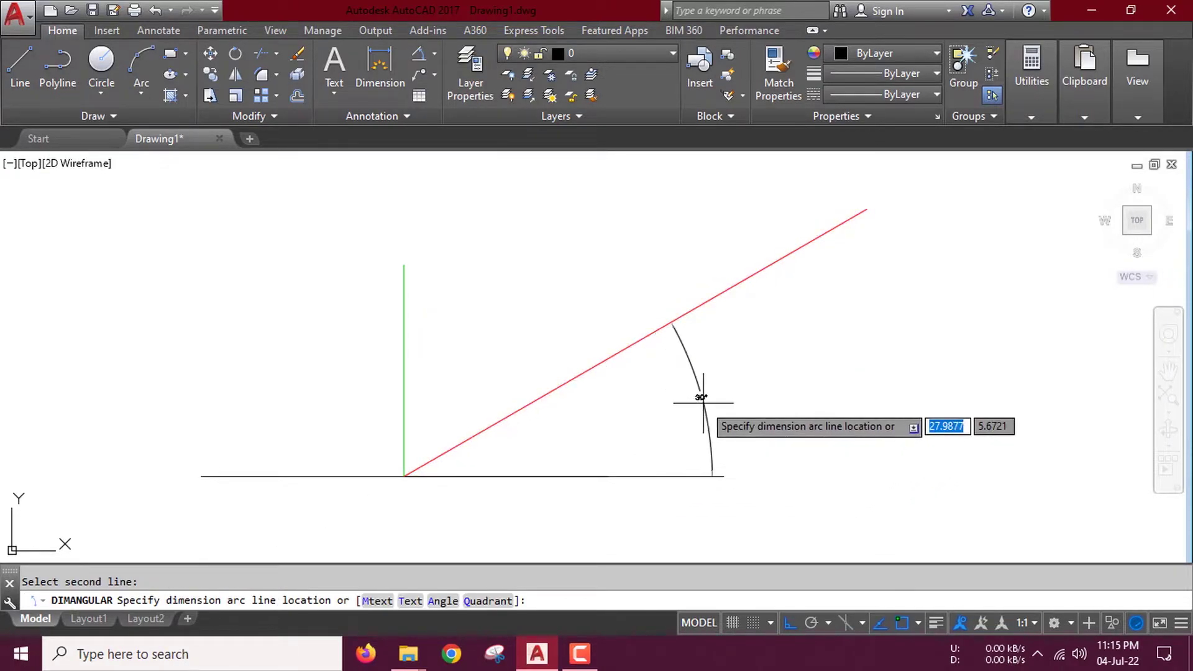
pyautogui.click(699, 400)
pyautogui.scroll(2, 705, 399)
pyautogui.scroll(-2, 813, 426)
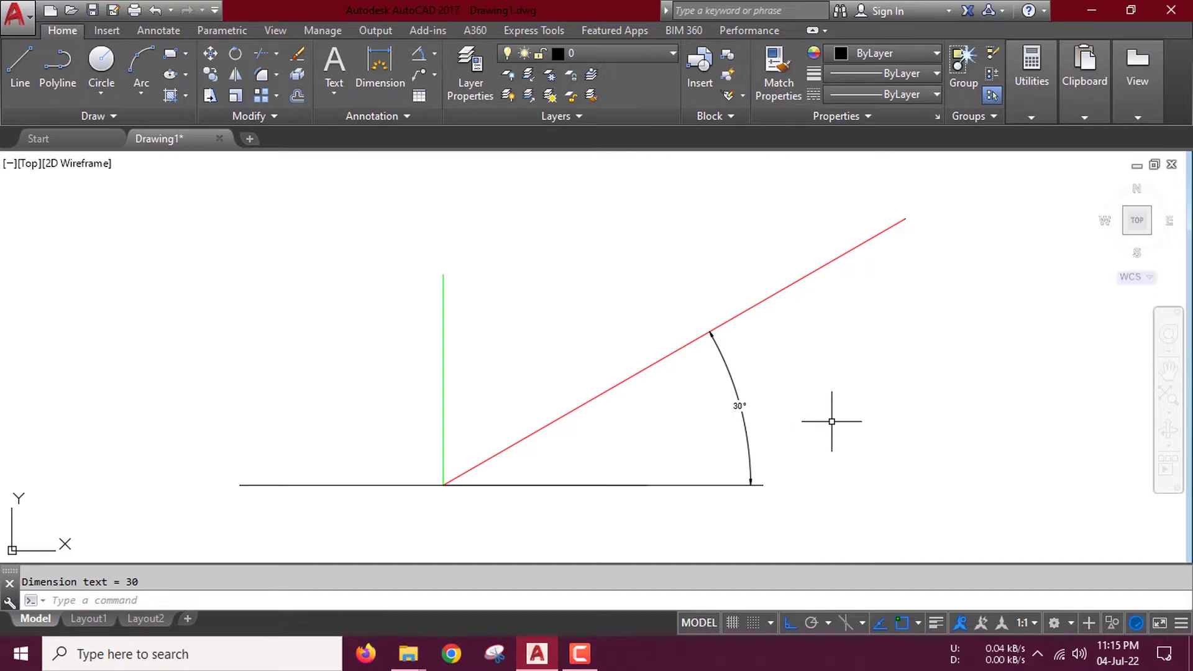
pyautogui.press('Escape')
# Step: Rotate the horizontal line 45 degrees about the intersection with RO
pyautogui.write('RO')
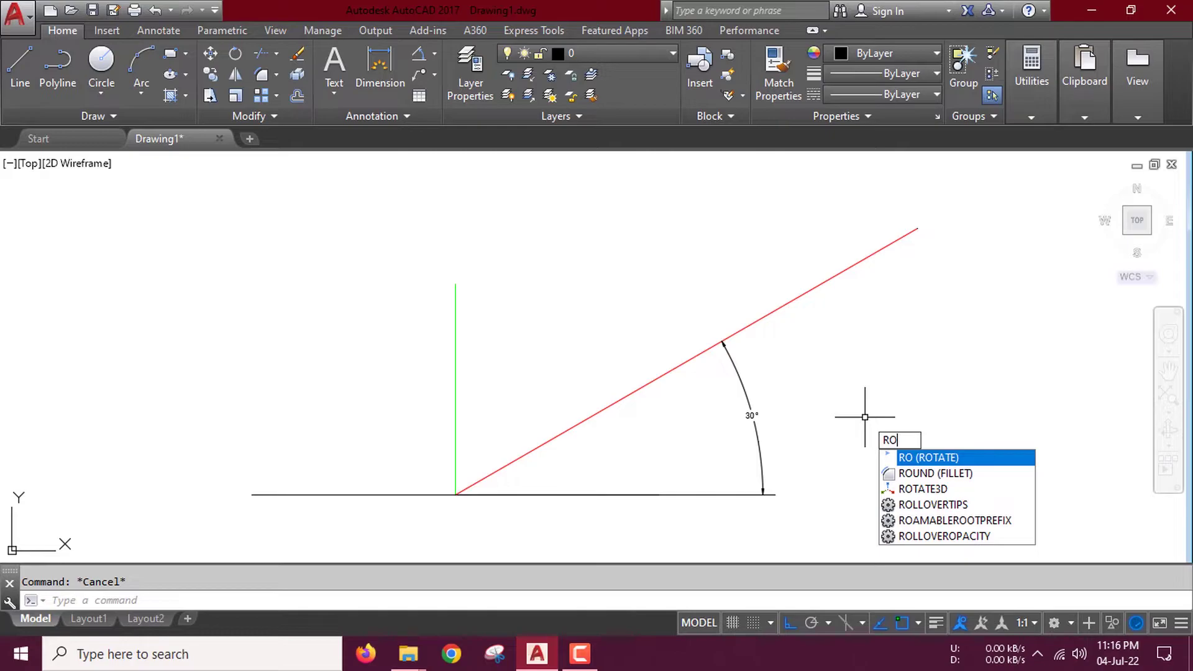
pyautogui.press('Return')
pyautogui.click(687, 494)
pyautogui.press('Return')
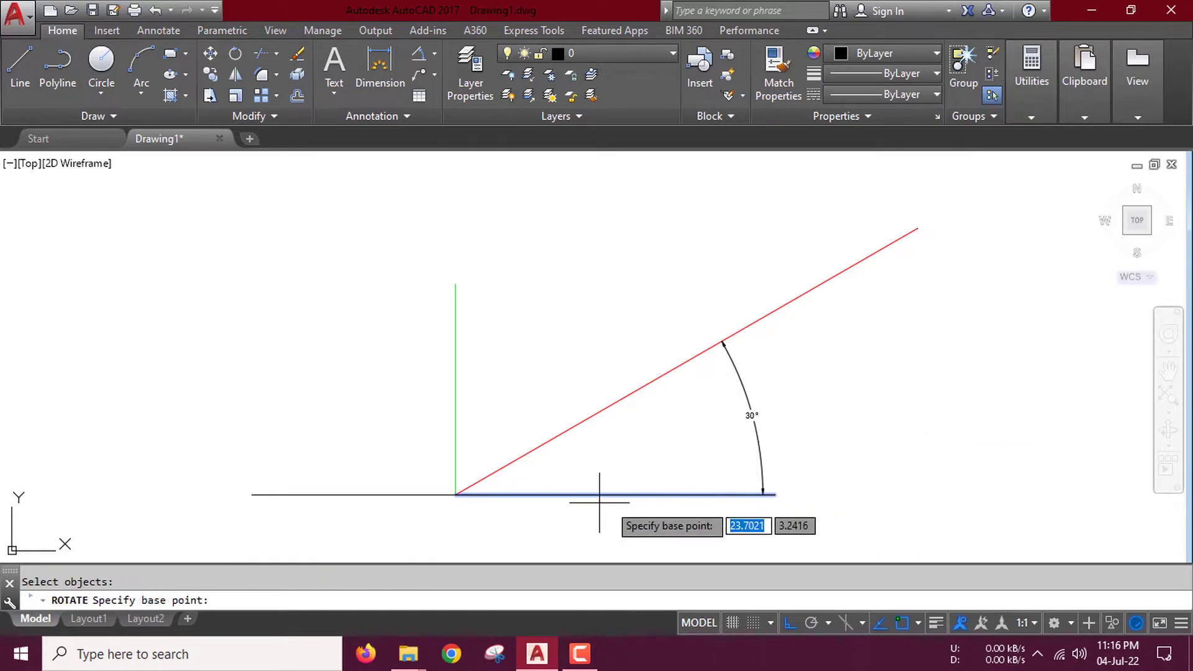
pyautogui.click(455, 494)
pyautogui.write('45')
pyautogui.press('Return')
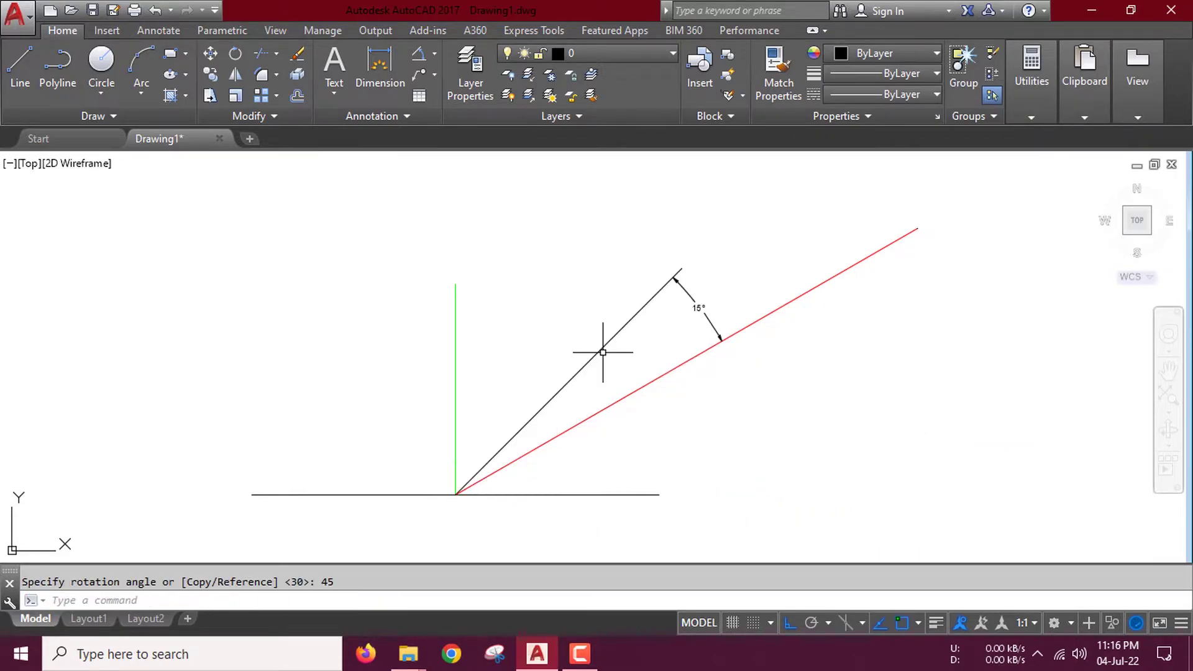
pyautogui.moveTo(605, 341); pyautogui.dragTo(681, 463, button='middle')
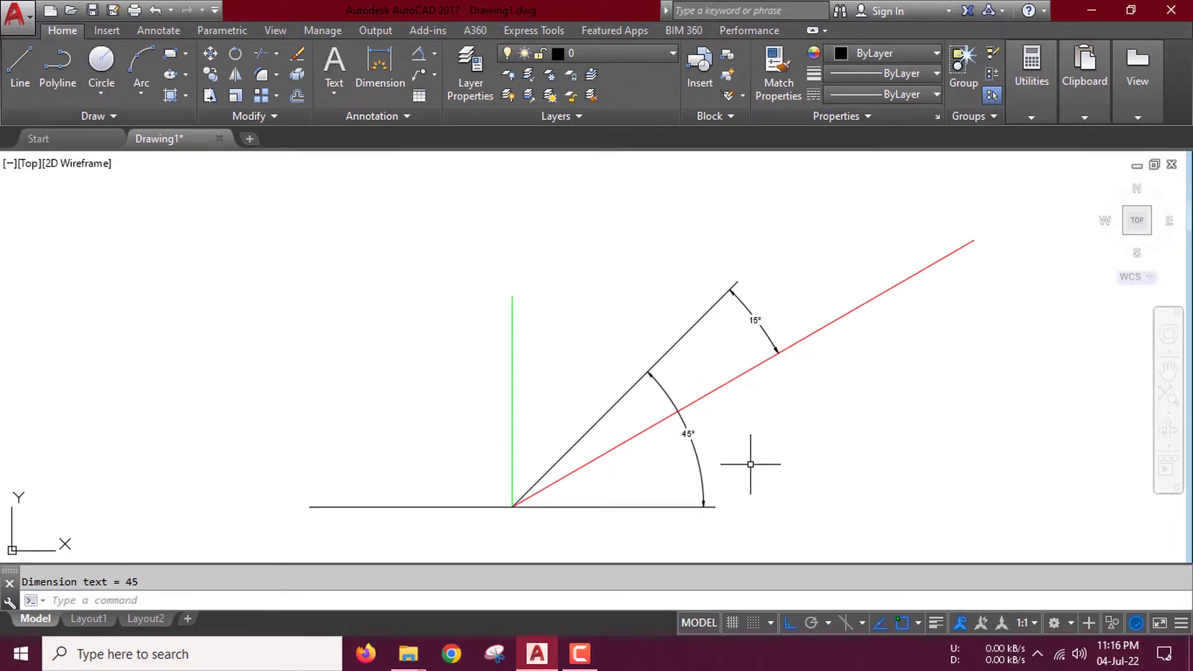
pyautogui.scroll(-2, 661, 493)
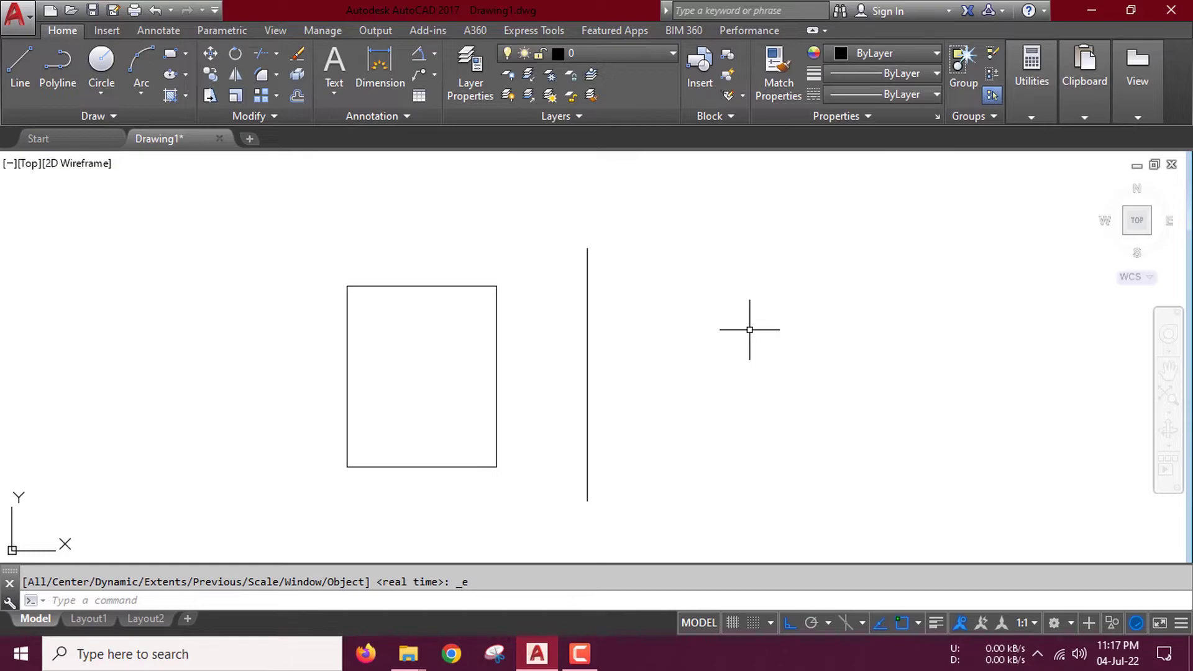
# Step: Start the Mirror command from the Modify panel
pyautogui.click(235, 74)
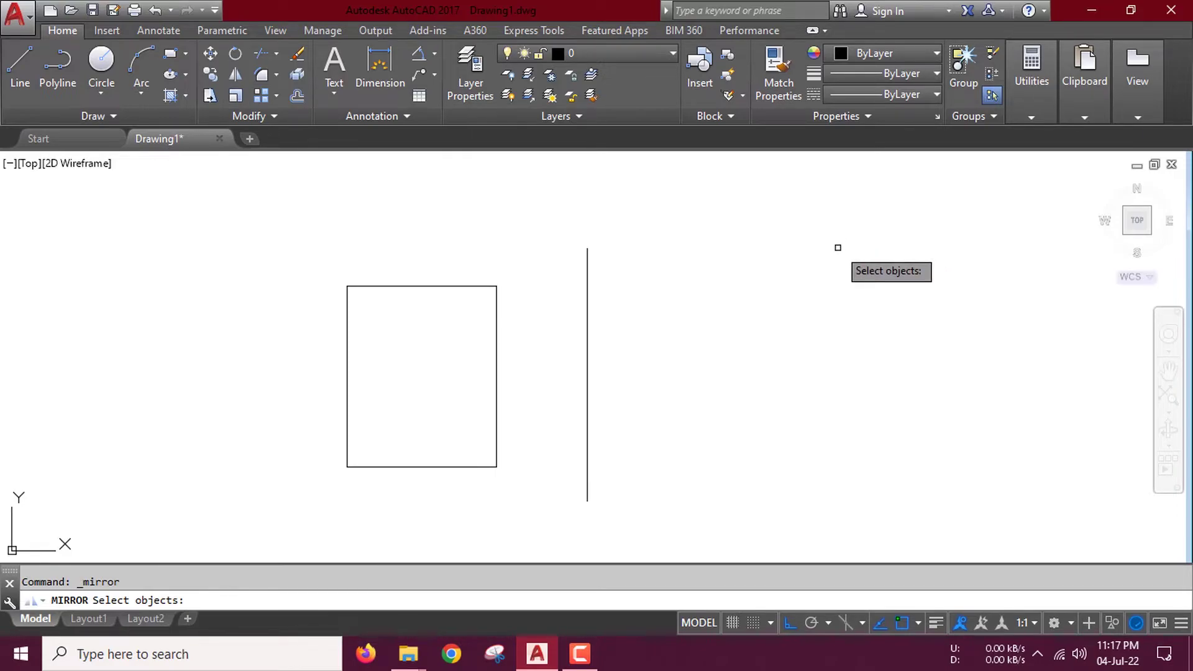
# Step: Mirror the rectangle across the vertical line, keeping the original
pyautogui.click(496, 385)
pyautogui.press('Return')
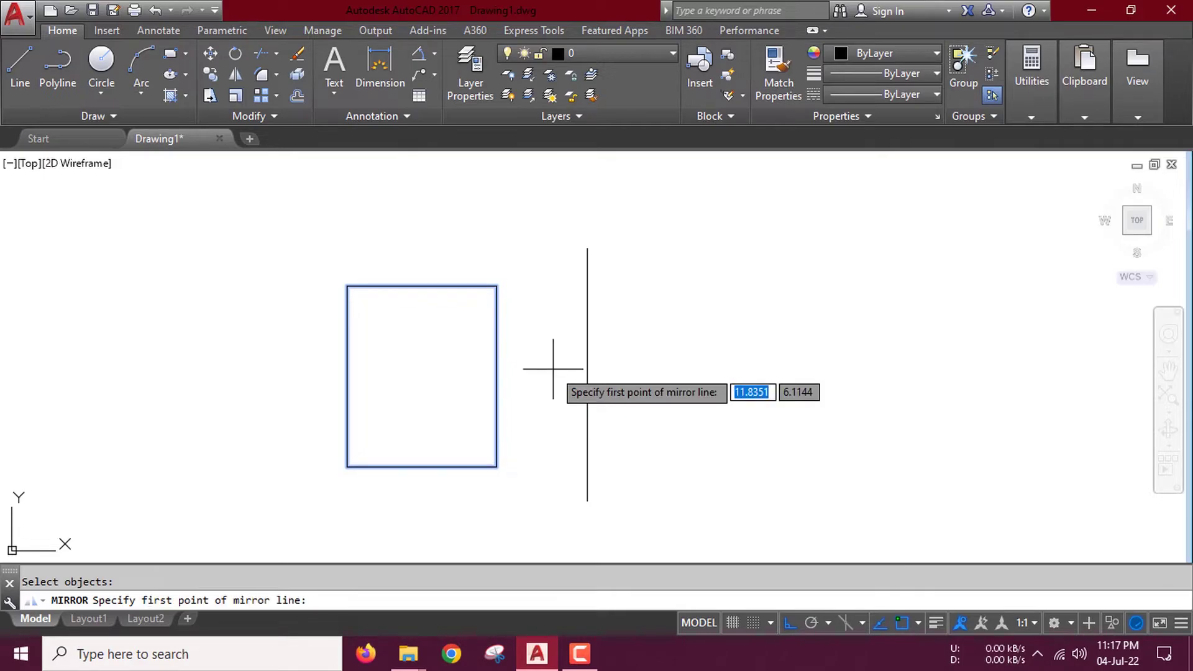
pyautogui.click(587, 501)
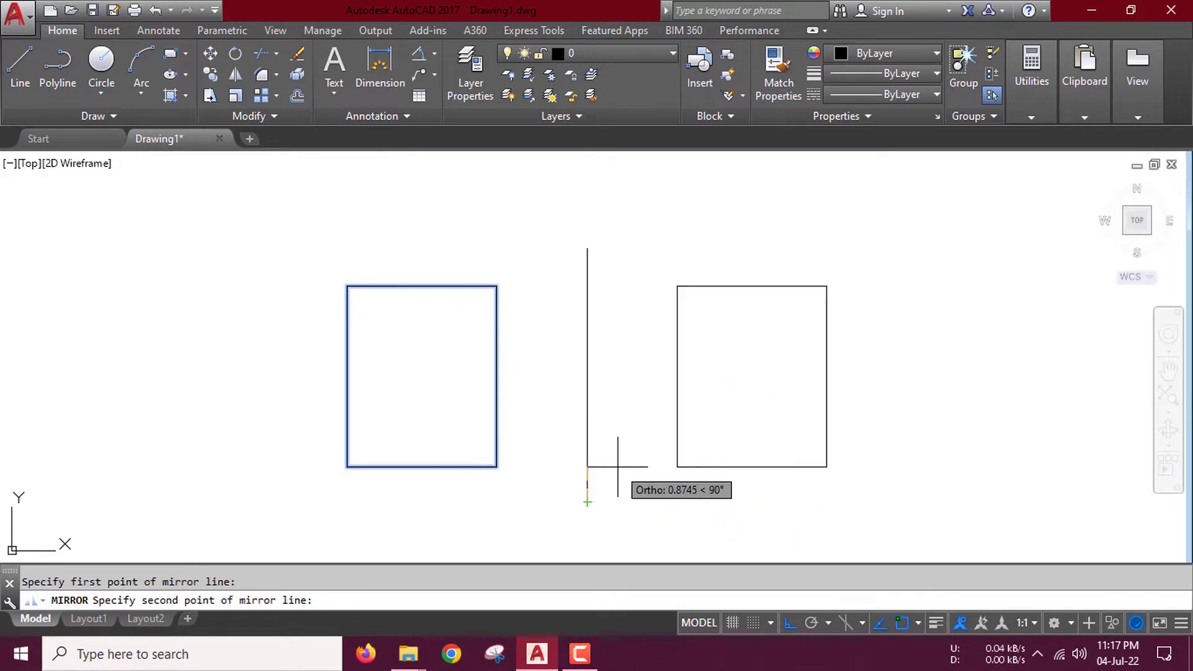
pyautogui.click(593, 251)
pyautogui.press('Return')
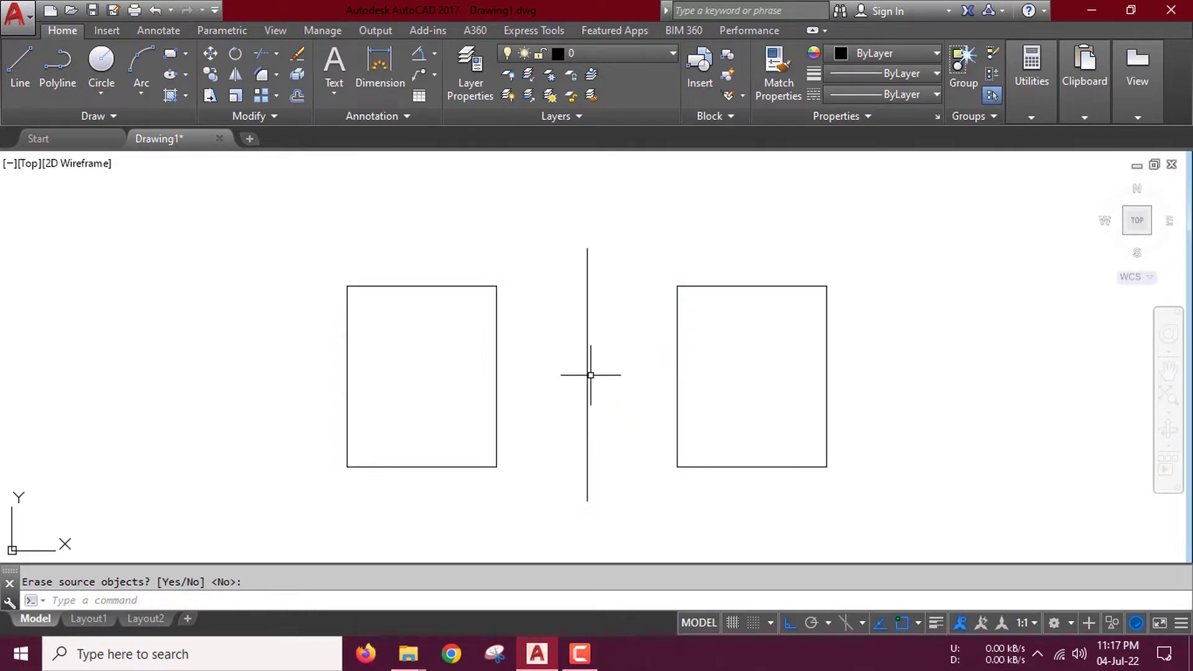
pyautogui.scroll(-4, 572, 368)
# Step: Mirror the right rectangle downward about its bottom edge, keeping the source
pyautogui.scroll(2, 420, 428)
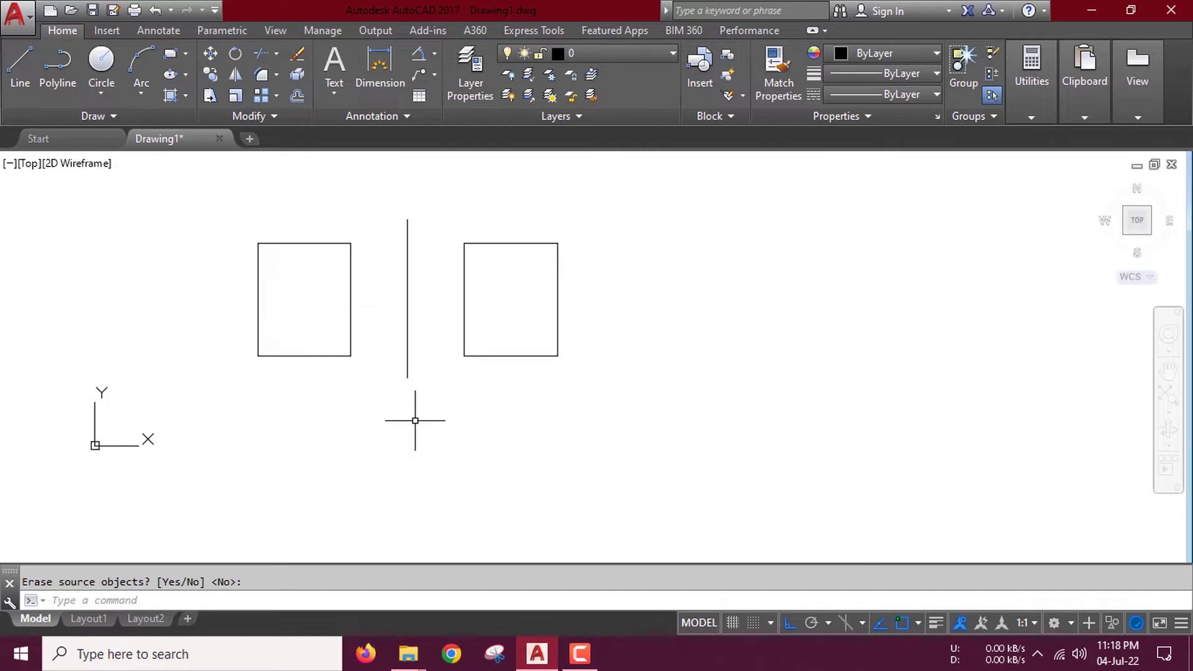
pyautogui.moveTo(415, 420); pyautogui.dragTo(458, 449, button='middle')
pyautogui.write('mi')
pyautogui.press('Return')
pyautogui.click(600, 318)
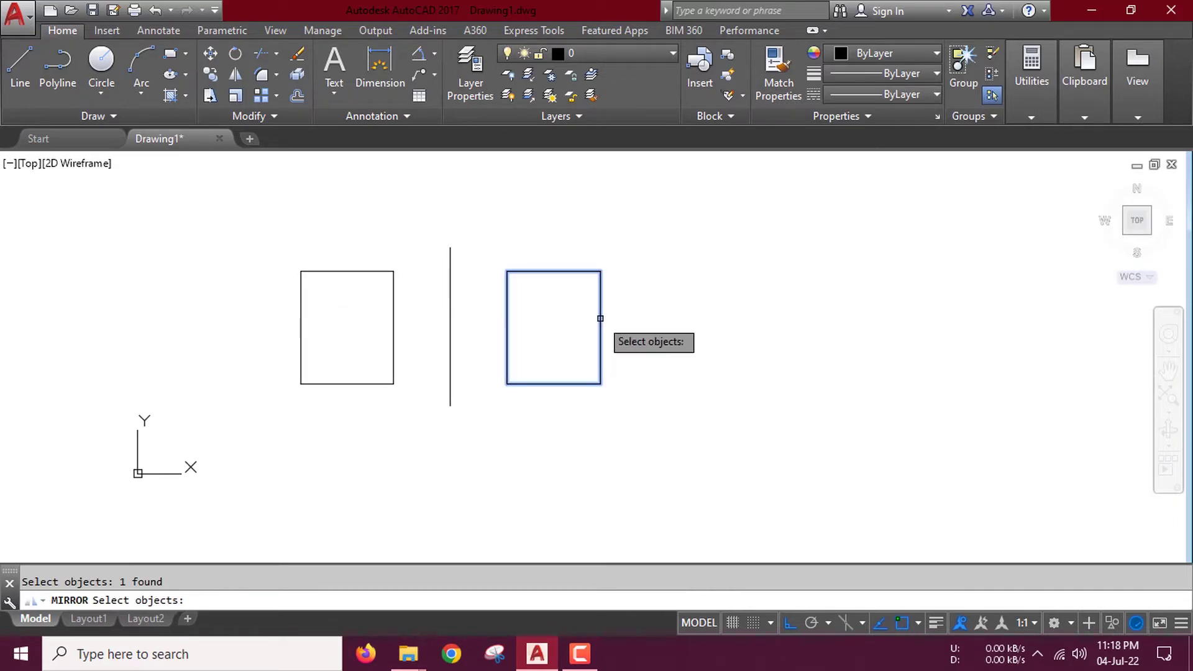
pyautogui.press('Return')
pyautogui.click(600, 383)
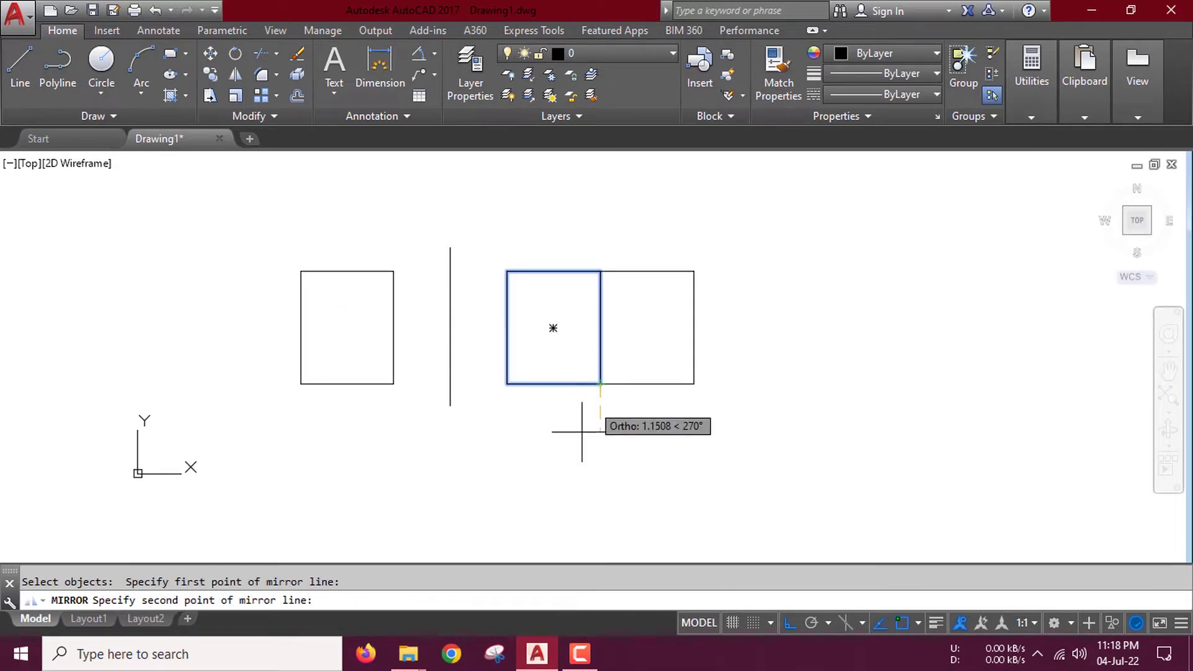
pyautogui.click(507, 383)
pyautogui.press('Return')
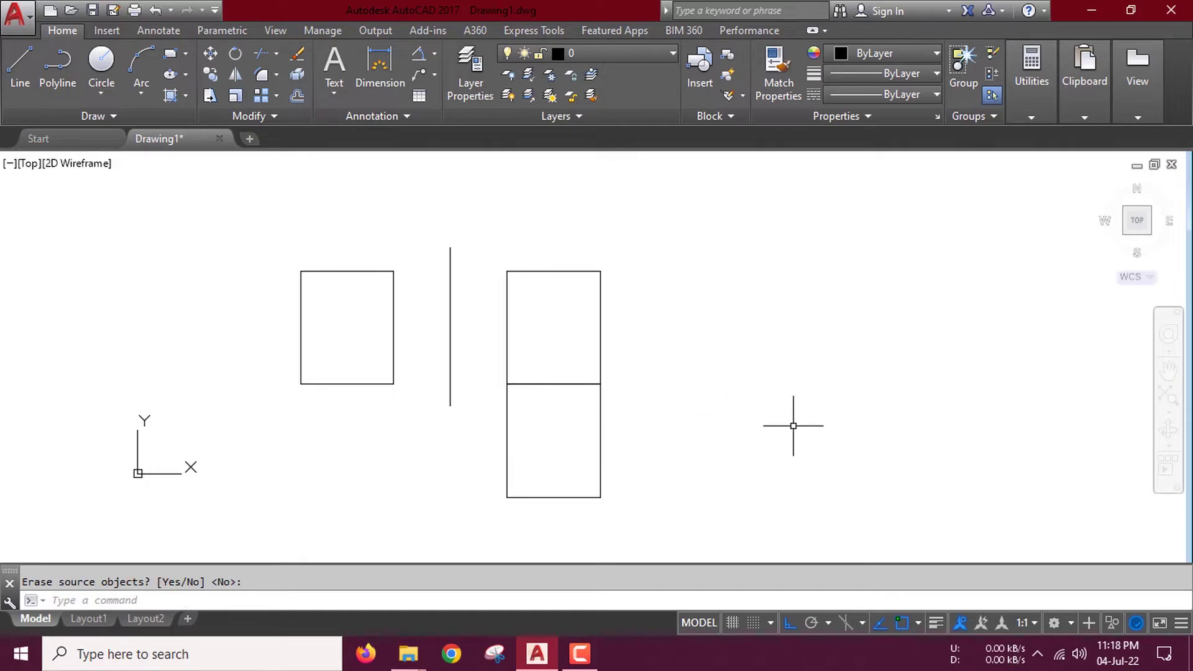
# Step: Mirror both right rectangles about their right edge to complete a 2×2 grid
pyautogui.write('mi')
pyautogui.press('Return')
pyautogui.click(633, 412)
pyautogui.click(567, 352)
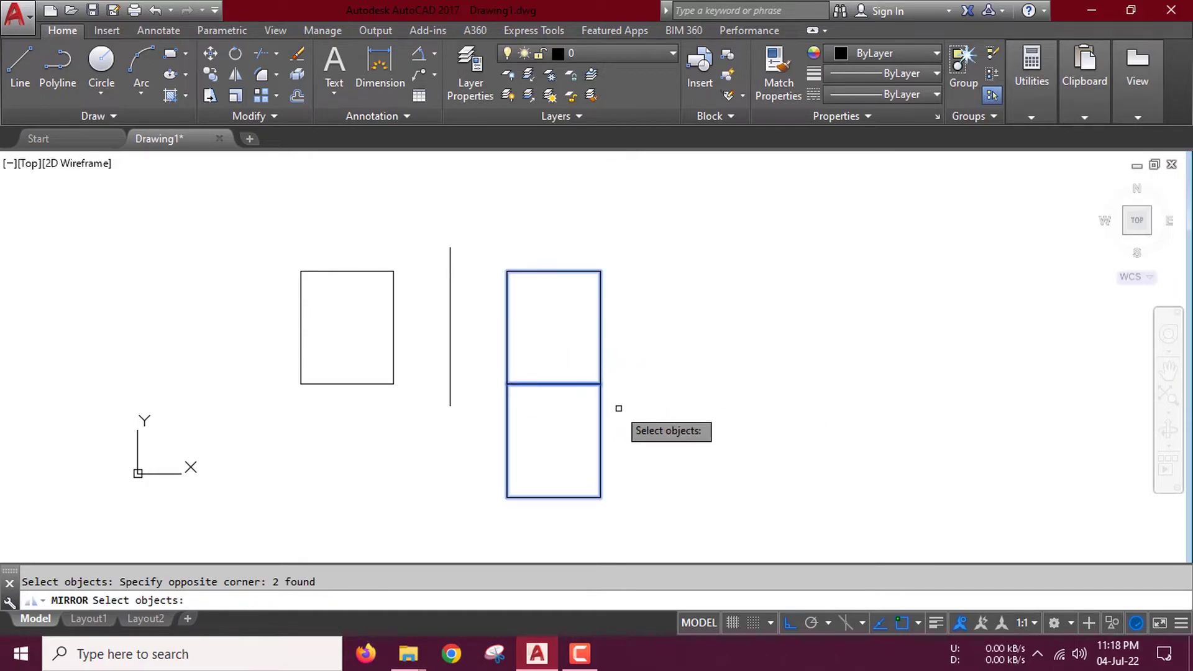
pyautogui.press('Return')
pyautogui.click(600, 497)
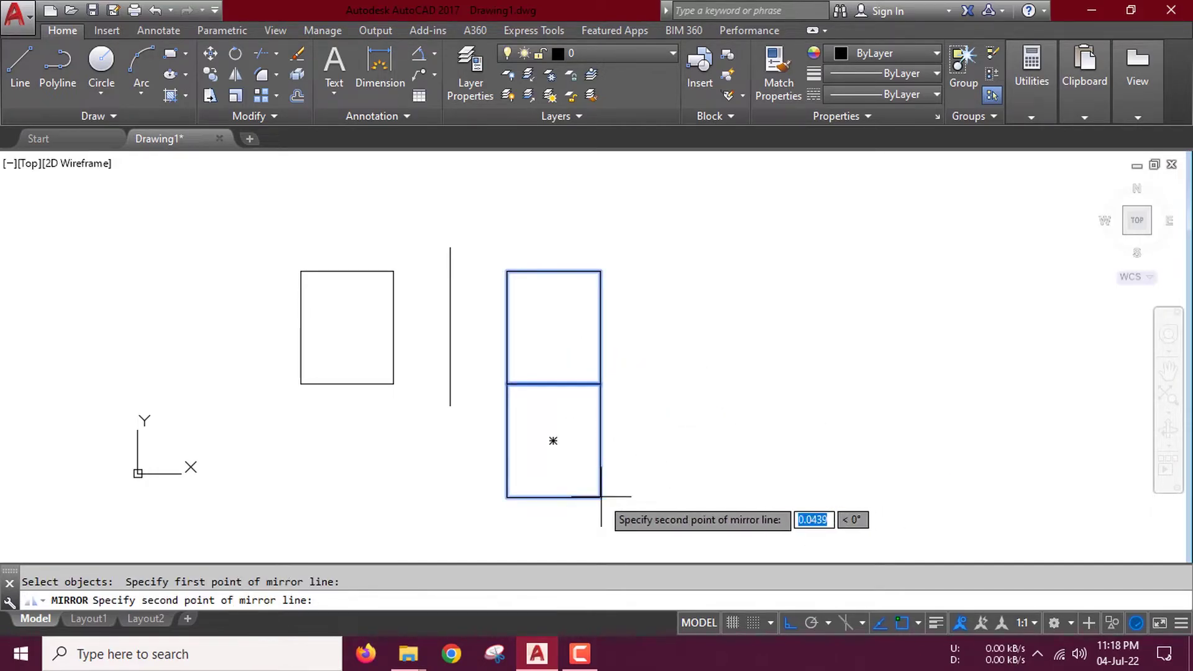
pyautogui.click(600, 270)
pyautogui.press('Return')
# Step: Start mirroring the left rectangle by selecting it with MI
pyautogui.write('mi')
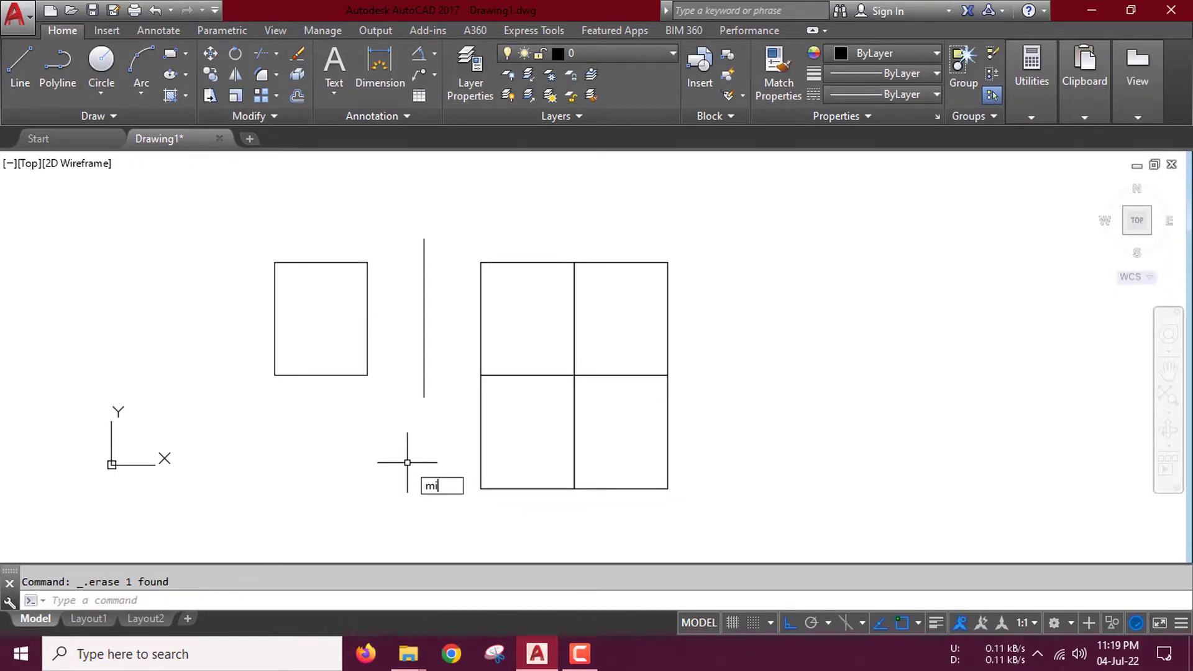
pyautogui.press('Return')
pyautogui.click(393, 401)
pyautogui.click(339, 345)
# Step: Mirror the left rectangle about its bottom edge, erasing the original
pyautogui.press('Return')
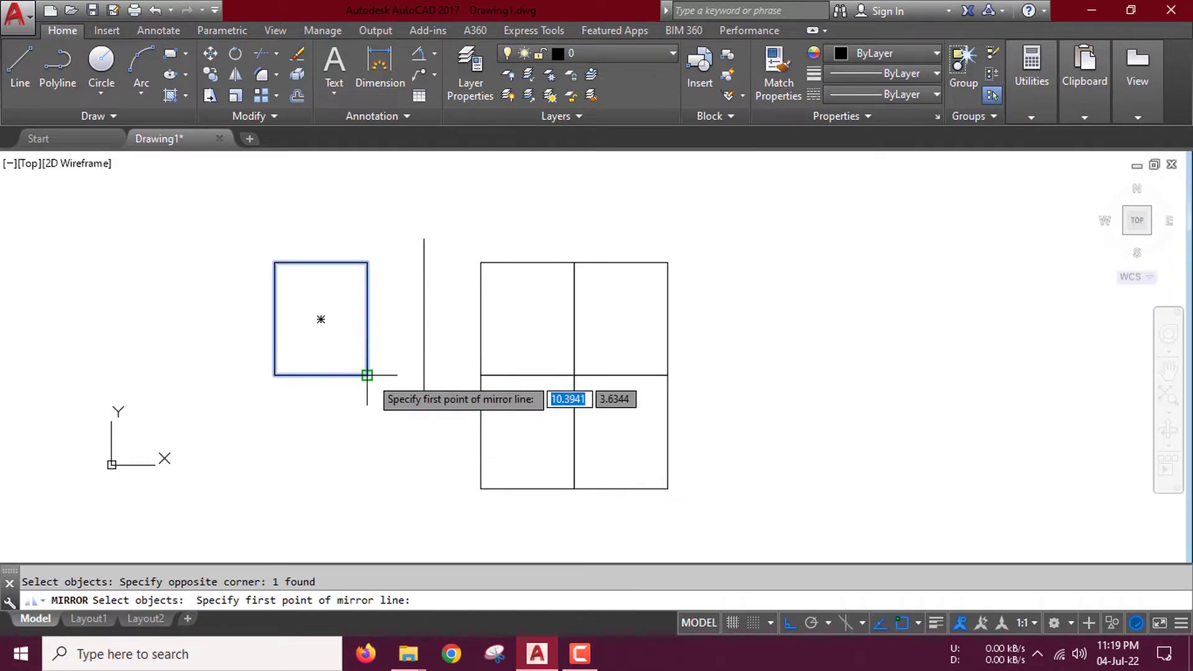
pyautogui.click(368, 375)
pyautogui.click(274, 374)
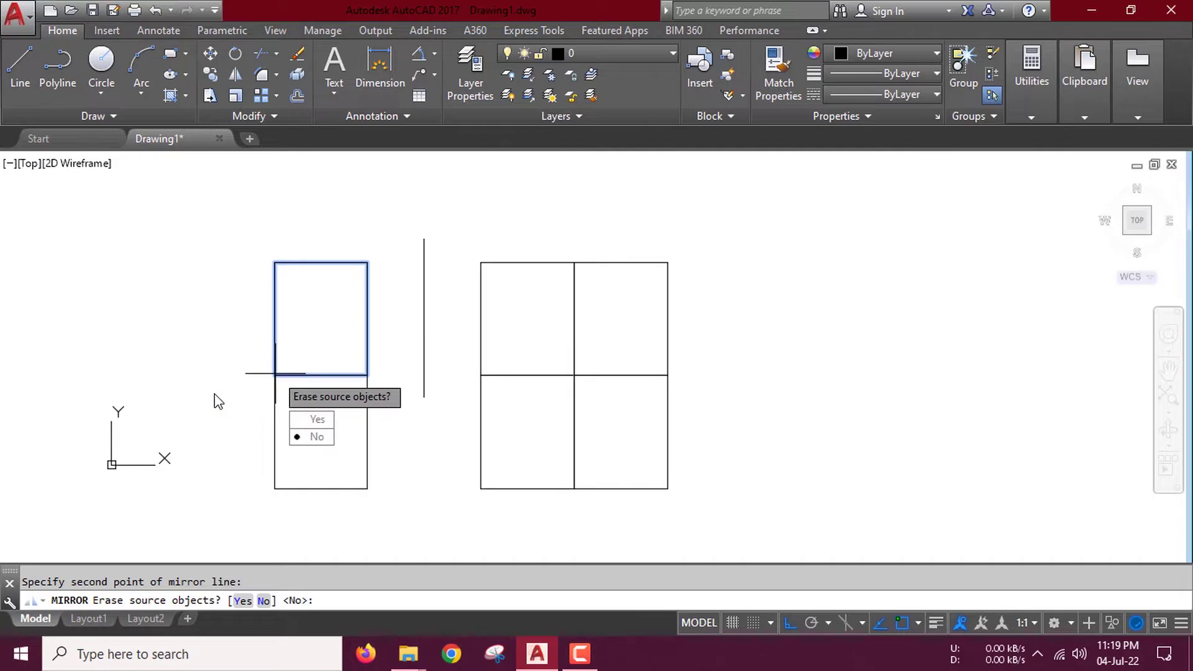
pyautogui.write('y')
pyautogui.press('Return')
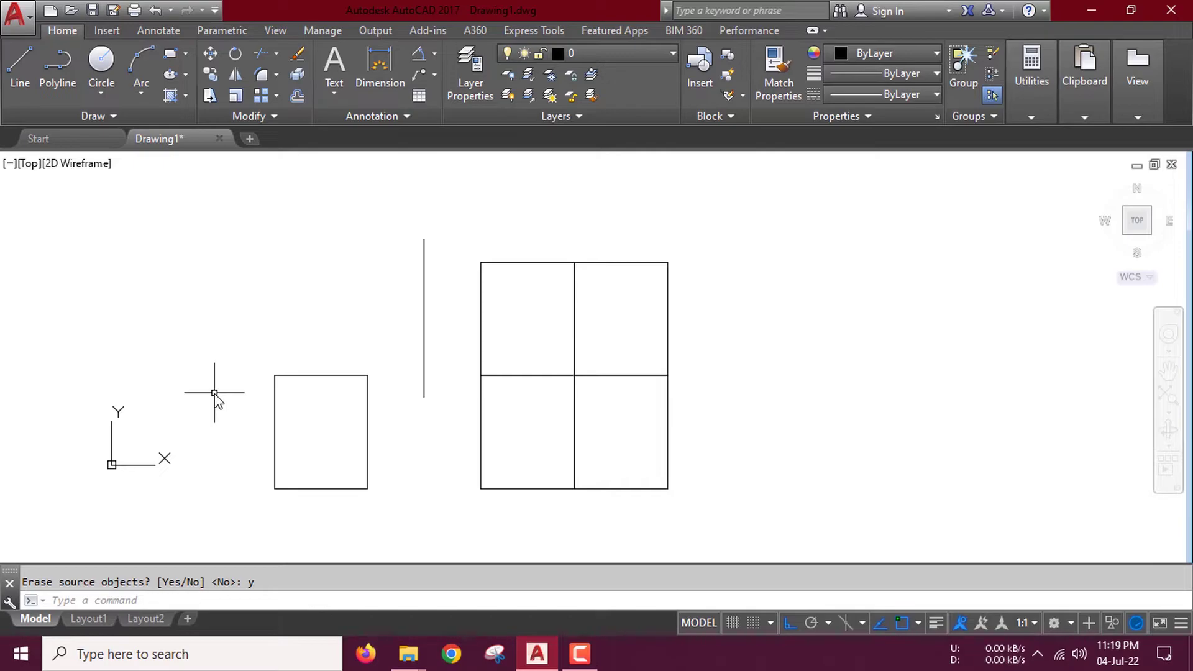
# Step: Start a MI mirror and begin window-selecting the 2×2 grid
pyautogui.write('mi')
pyautogui.press('Return')
pyautogui.click(773, 535)
# Step: Mirror the 2×2 grid about its right edge, keeping the original
pyautogui.click(456, 207)
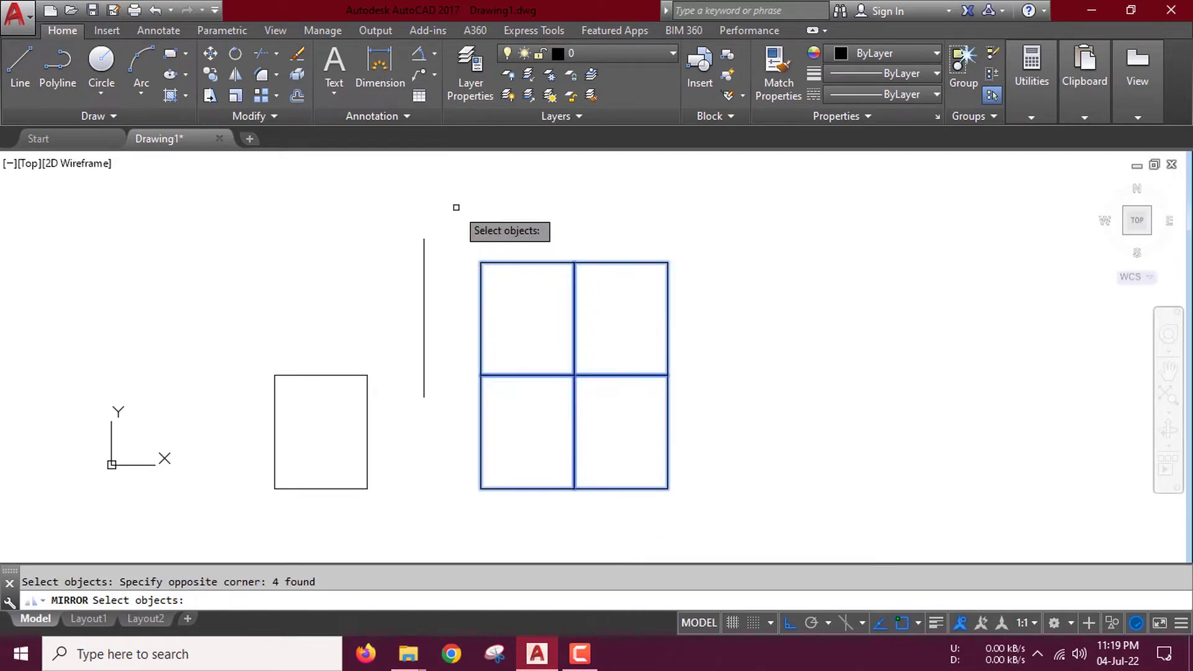
pyautogui.press('Return')
pyautogui.click(667, 489)
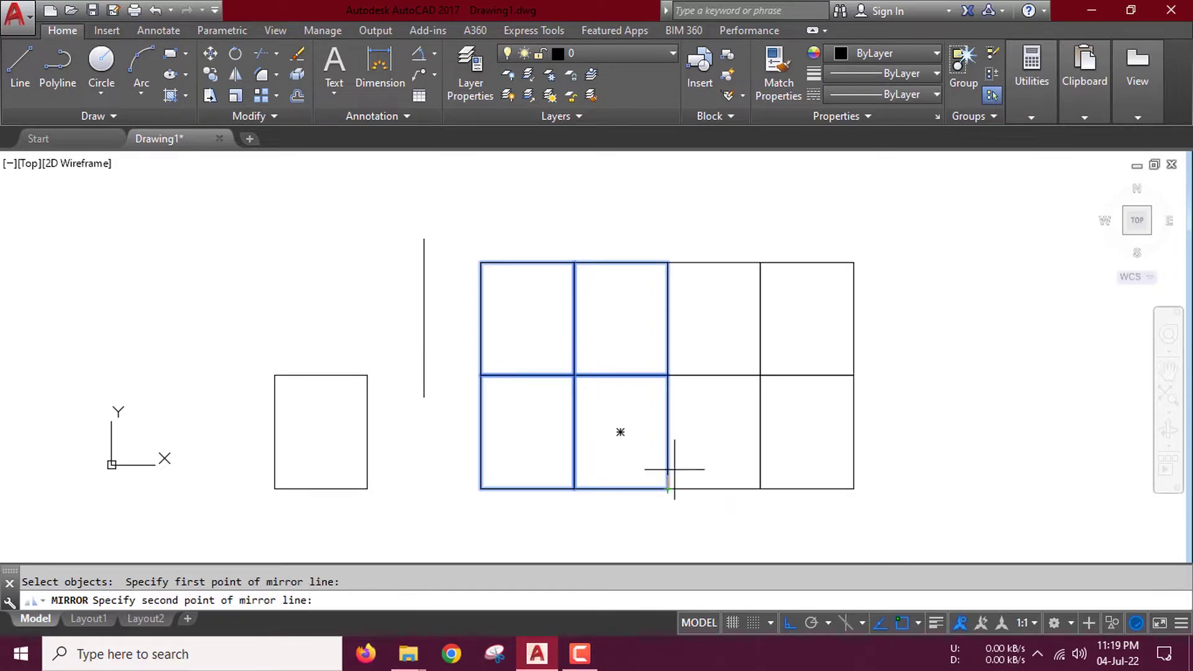
pyautogui.click(673, 259)
pyautogui.press('Return')
# Step: Test-select the left and right 2×2 cell groups, then cancel
pyautogui.moveTo(937, 336); pyautogui.dragTo(811, 292, button='middle')
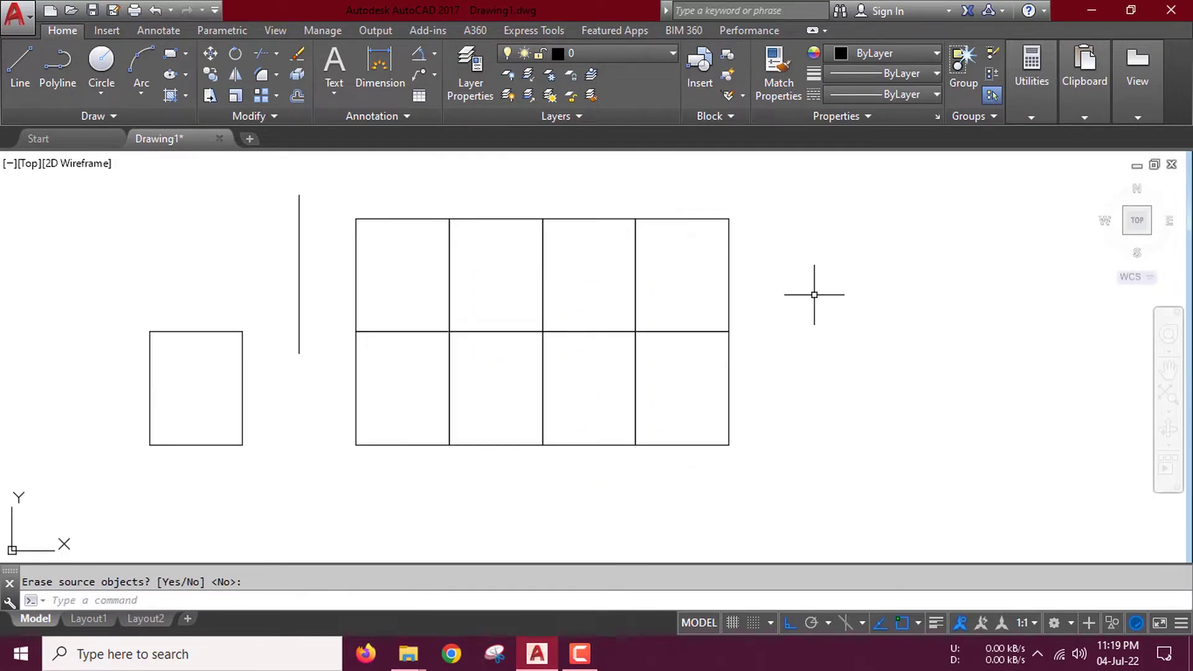
pyautogui.click(391, 279)
pyautogui.click(431, 300)
pyautogui.press('Escape')
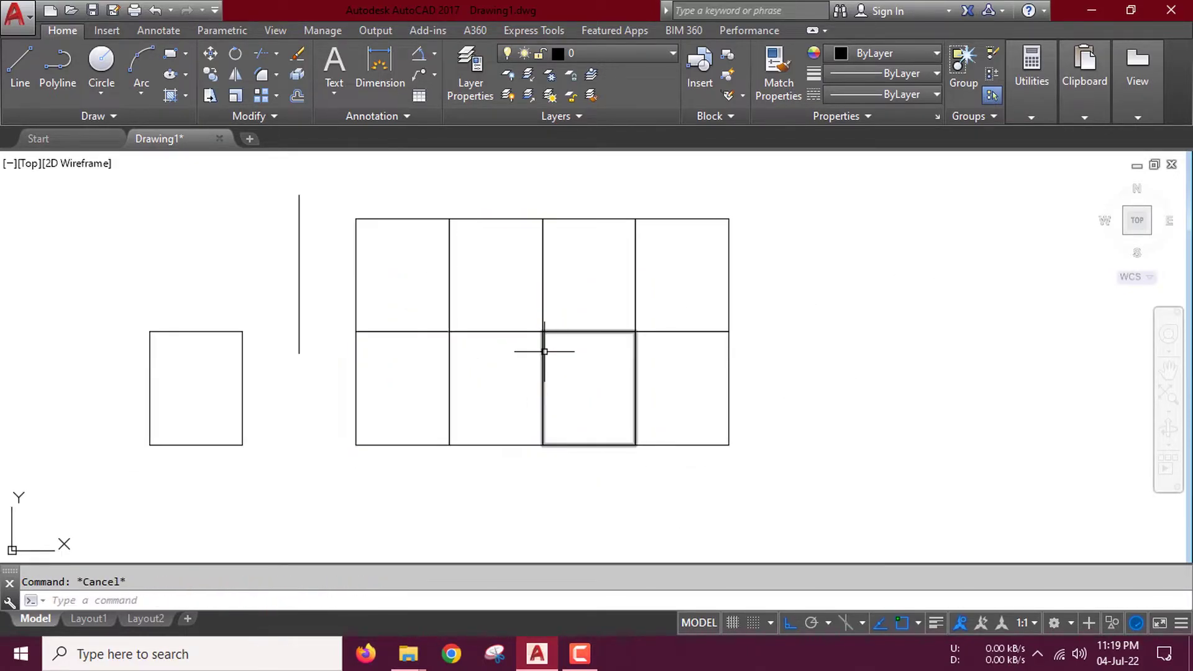
pyautogui.click(656, 377)
pyautogui.click(621, 298)
pyautogui.press('Escape')
# Step: Mirror the right 2×2 cells about their right edge, erasing the originals
pyautogui.write('mi')
pyautogui.press('Return')
pyautogui.click(812, 477)
pyautogui.click(570, 181)
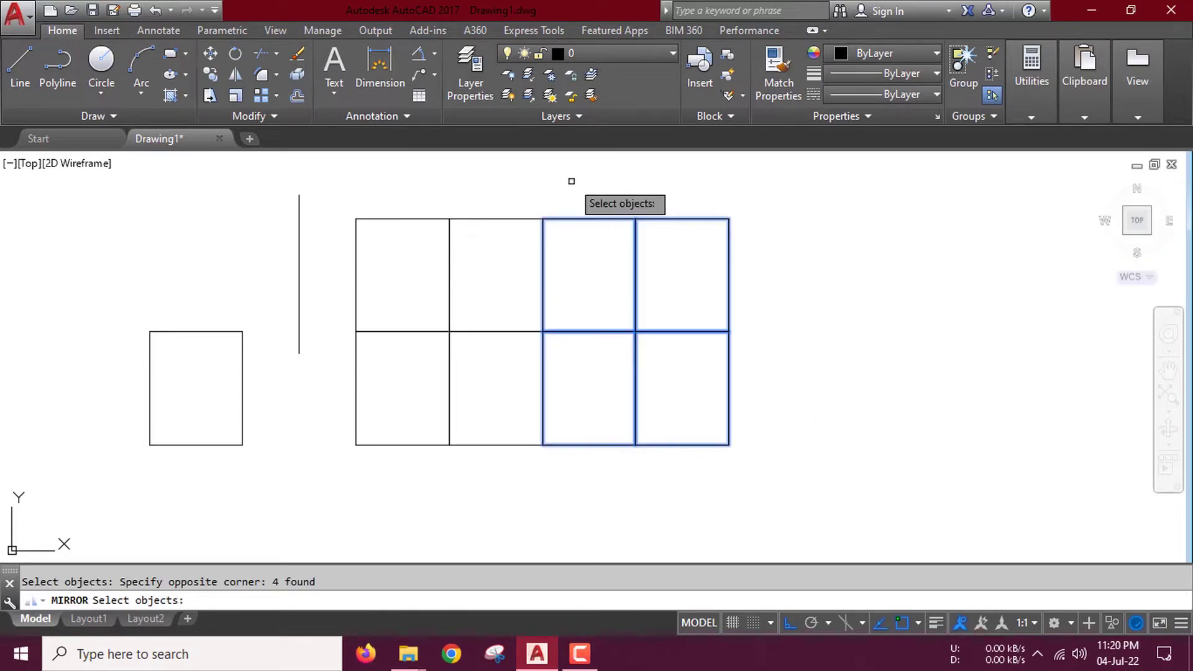
pyautogui.press('Return')
pyautogui.click(729, 444)
pyautogui.click(727, 219)
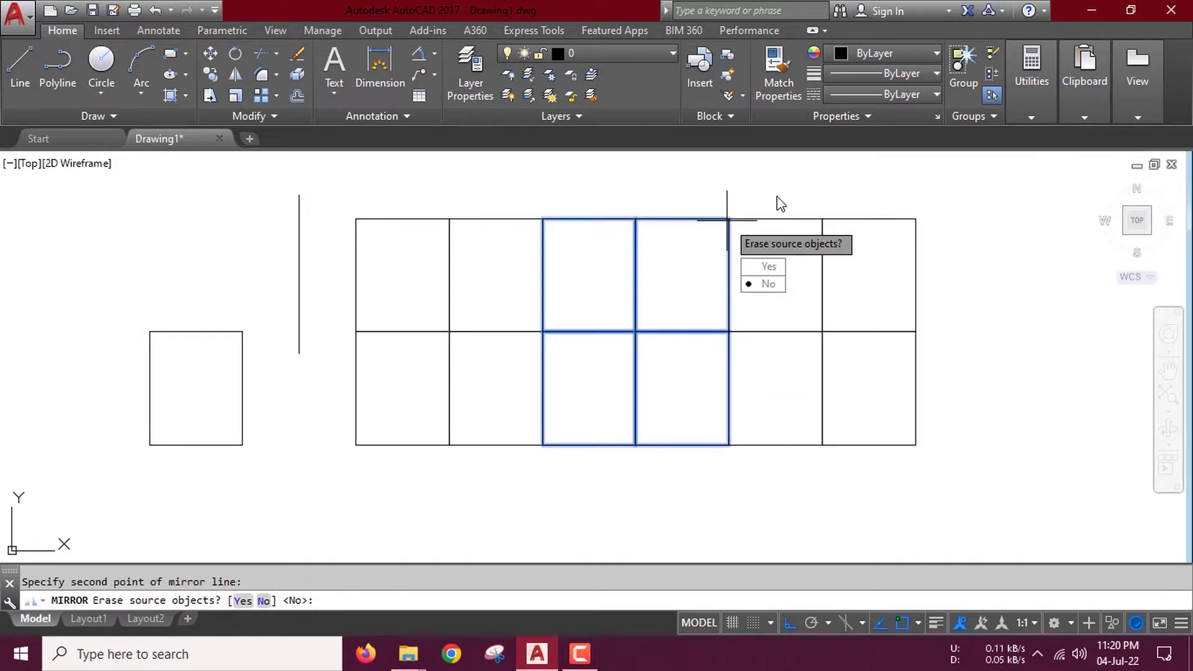
pyautogui.write('y')
pyautogui.press('Return')
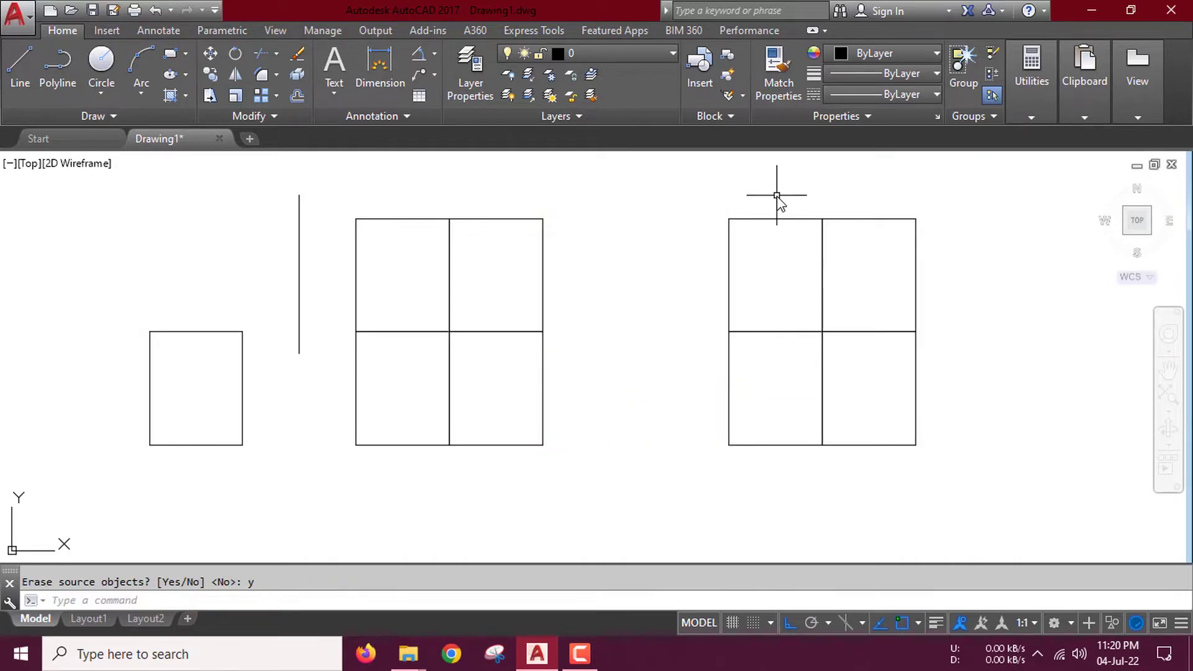
# Step: Fillet the rectangle's top-left corner with a radius of 1 using the left and top edges
pyautogui.middleClick(582, 308)
pyautogui.middleClick(581, 308)
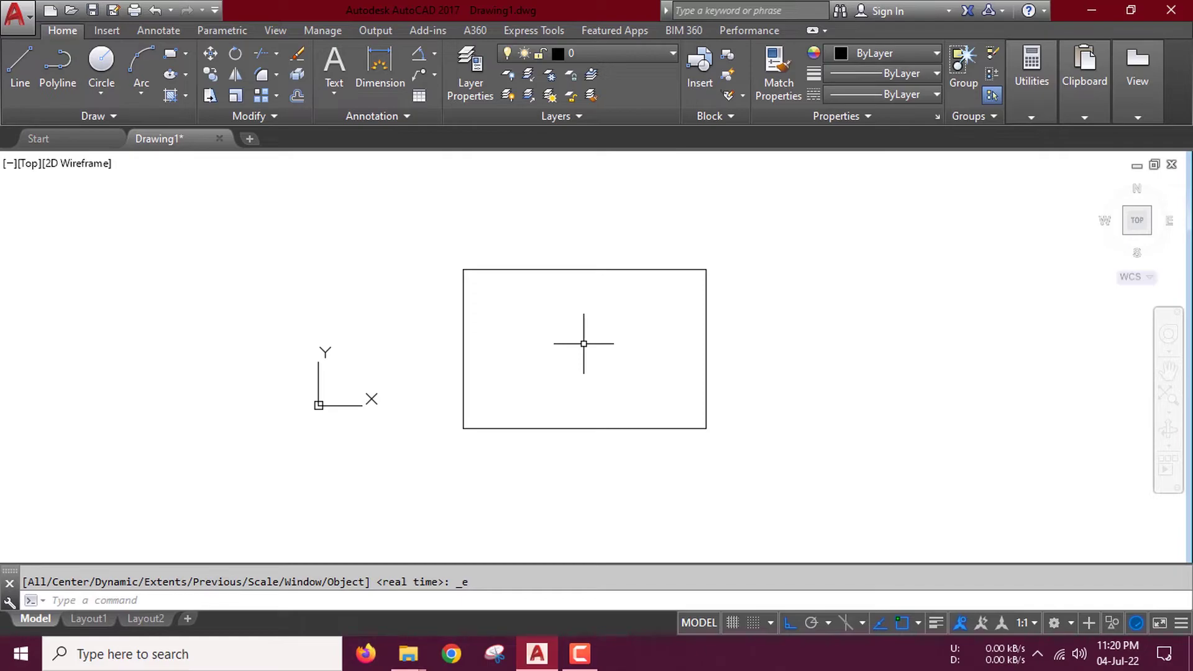
pyautogui.click(262, 80)
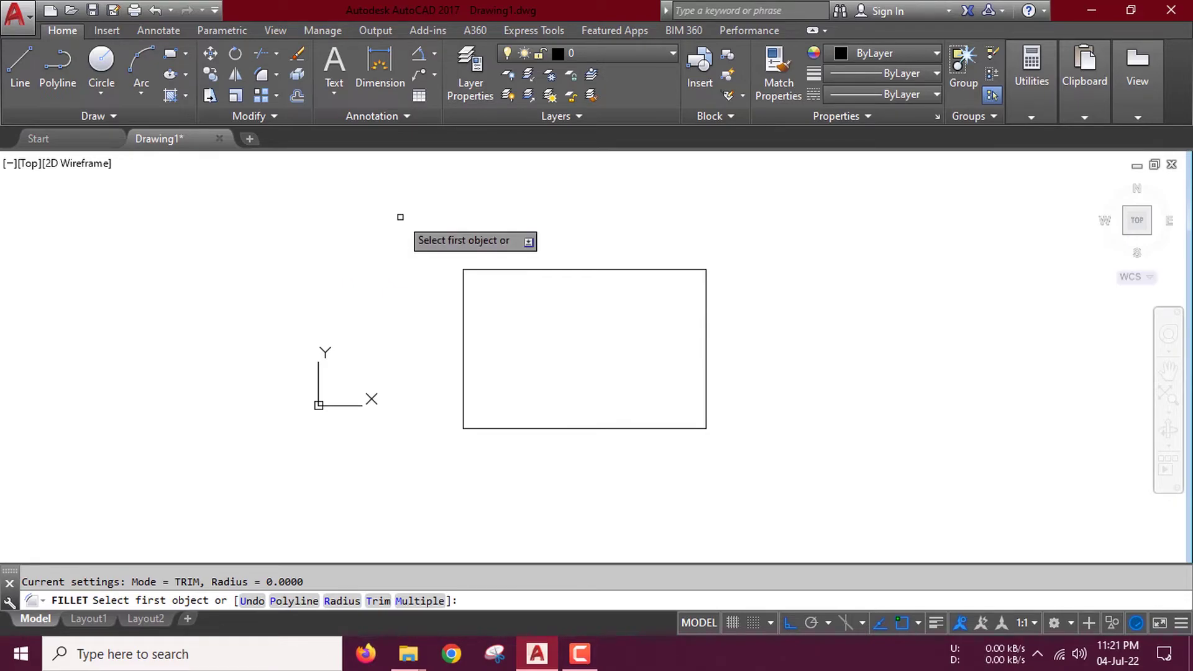
pyautogui.write('r')
pyautogui.press('Return')
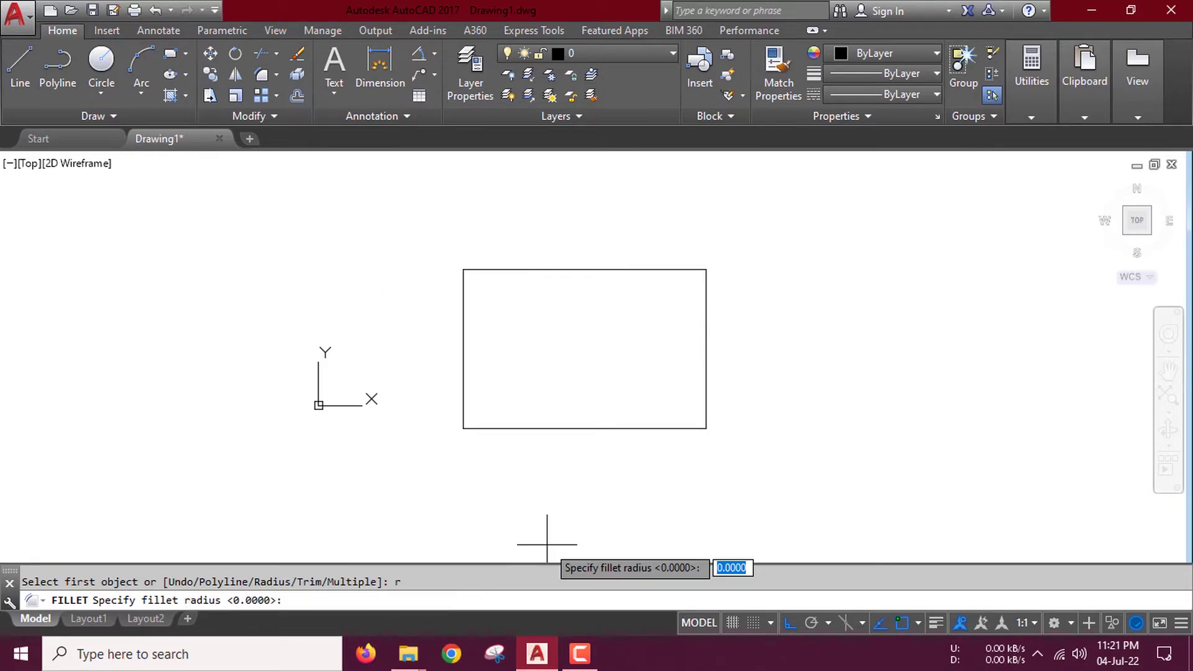
pyautogui.write('1')
pyautogui.press('Return')
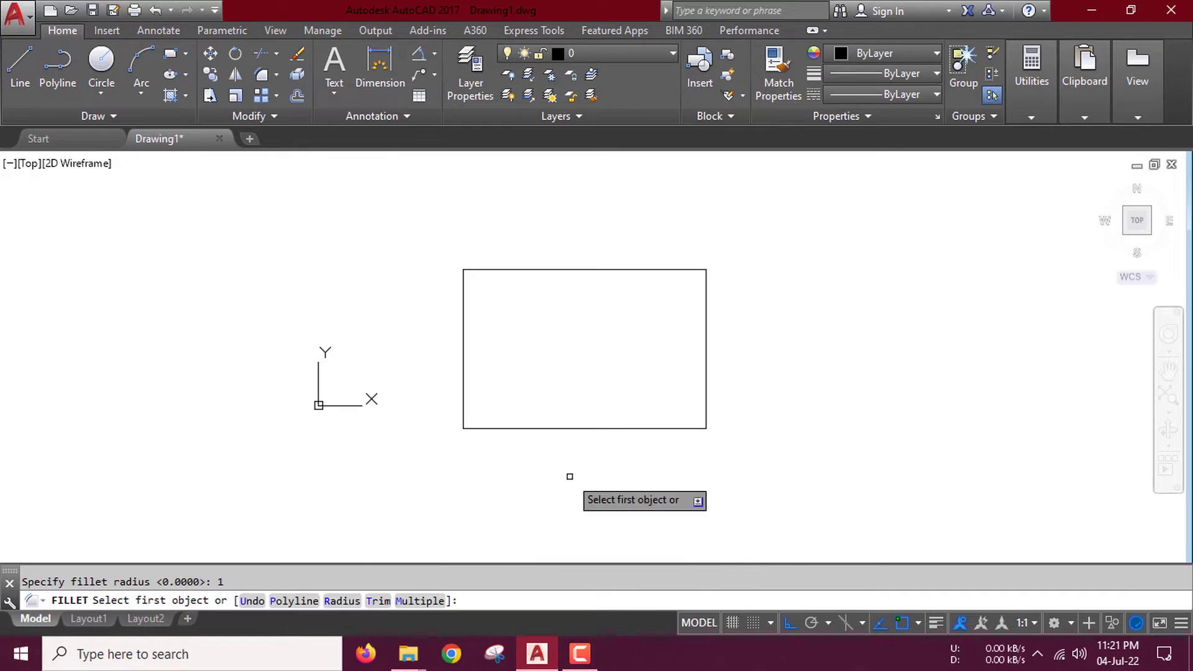
pyautogui.click(463, 311)
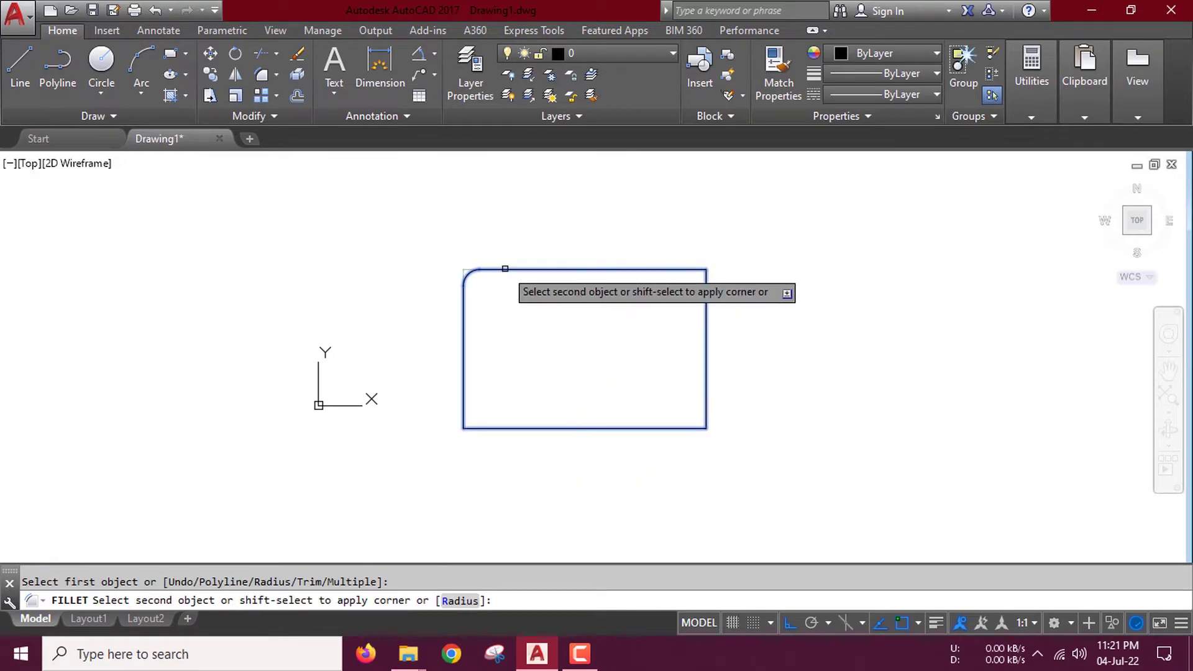
pyautogui.click(505, 269)
pyautogui.scroll(4, 501, 269)
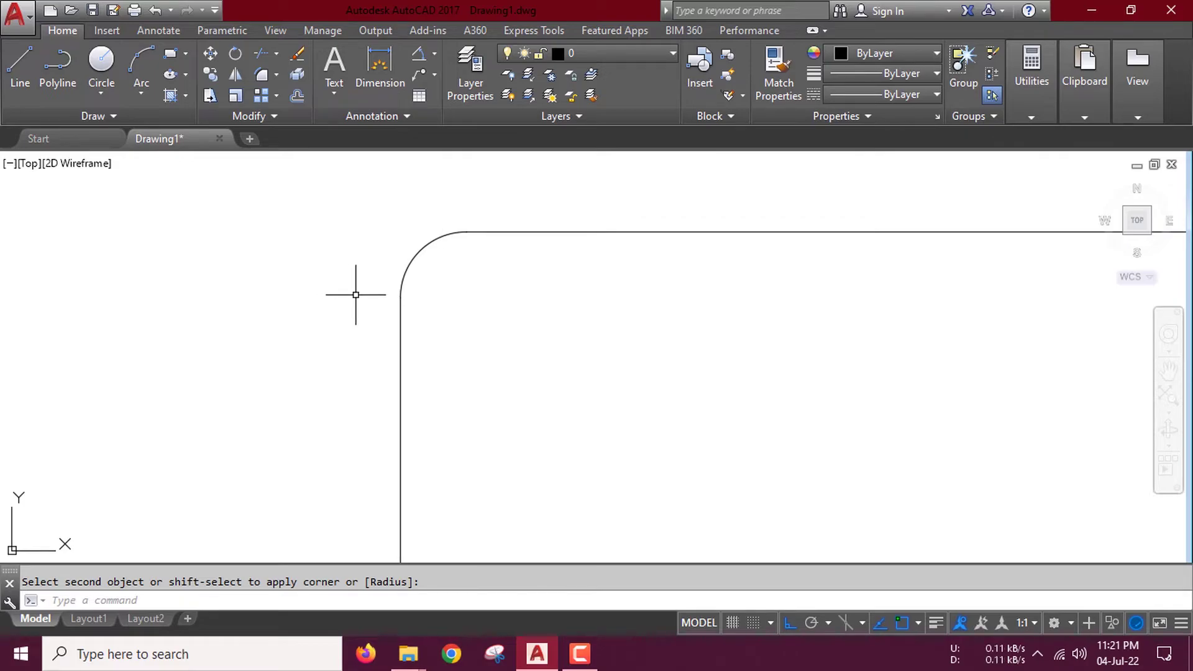
pyautogui.scroll(-4, 385, 298)
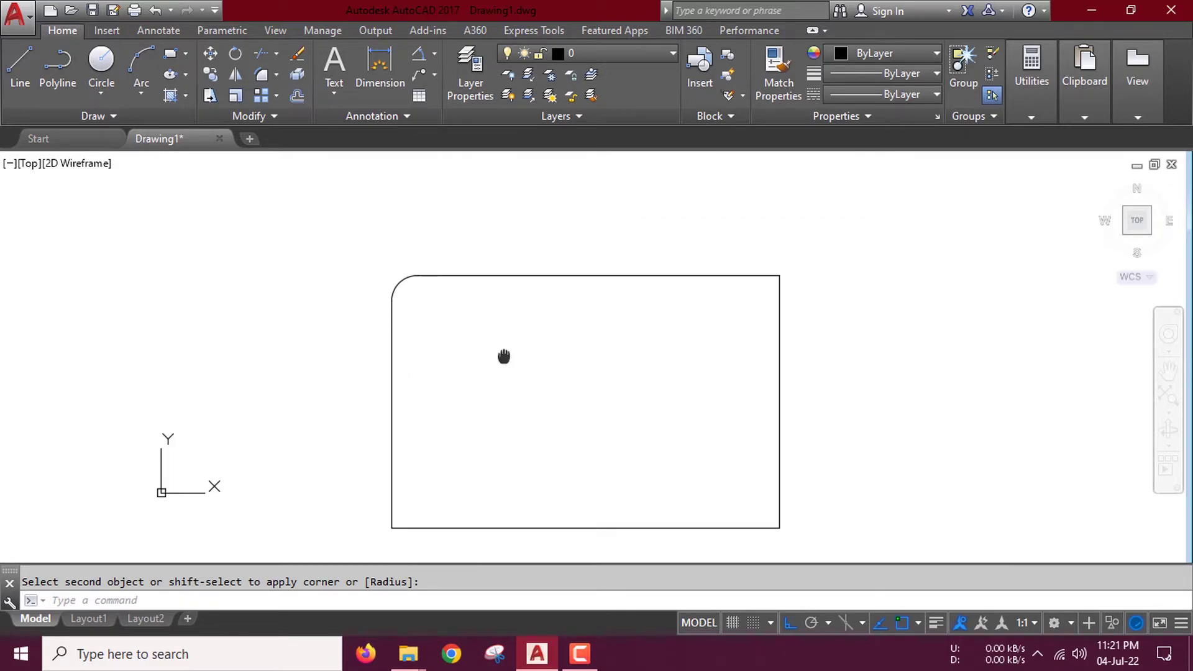
pyautogui.moveTo(504, 356); pyautogui.dragTo(468, 325, button='middle')
pyautogui.scroll(-2, 551, 386)
pyautogui.scroll(2, 551, 386)
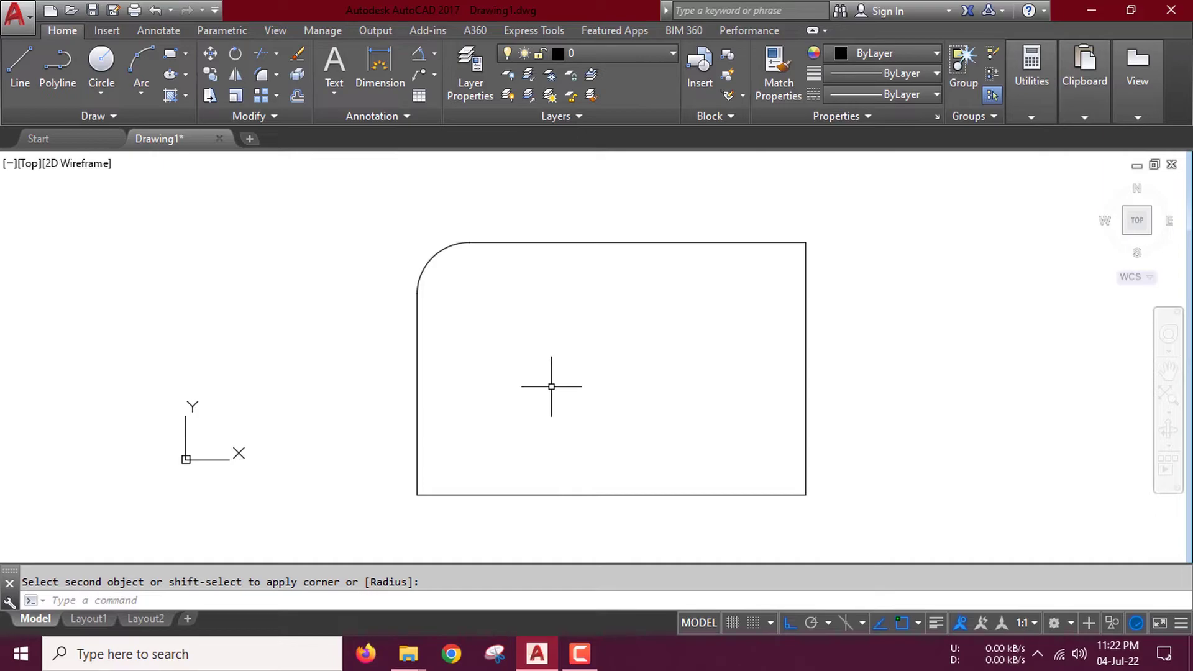
pyautogui.moveTo(551, 385); pyautogui.dragTo(521, 372, button='middle')
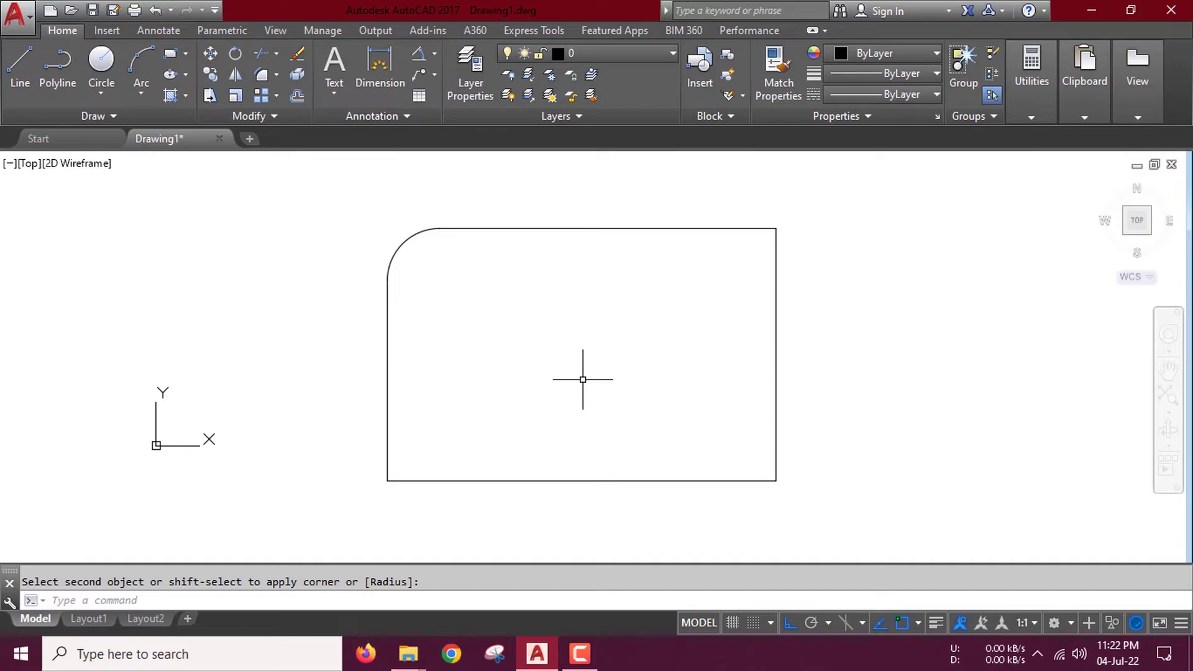
# Step: Fillet the top-right corner with a radius of 3
pyautogui.press('Escape')
pyautogui.write('f')
pyautogui.press('space')
pyautogui.write('r')
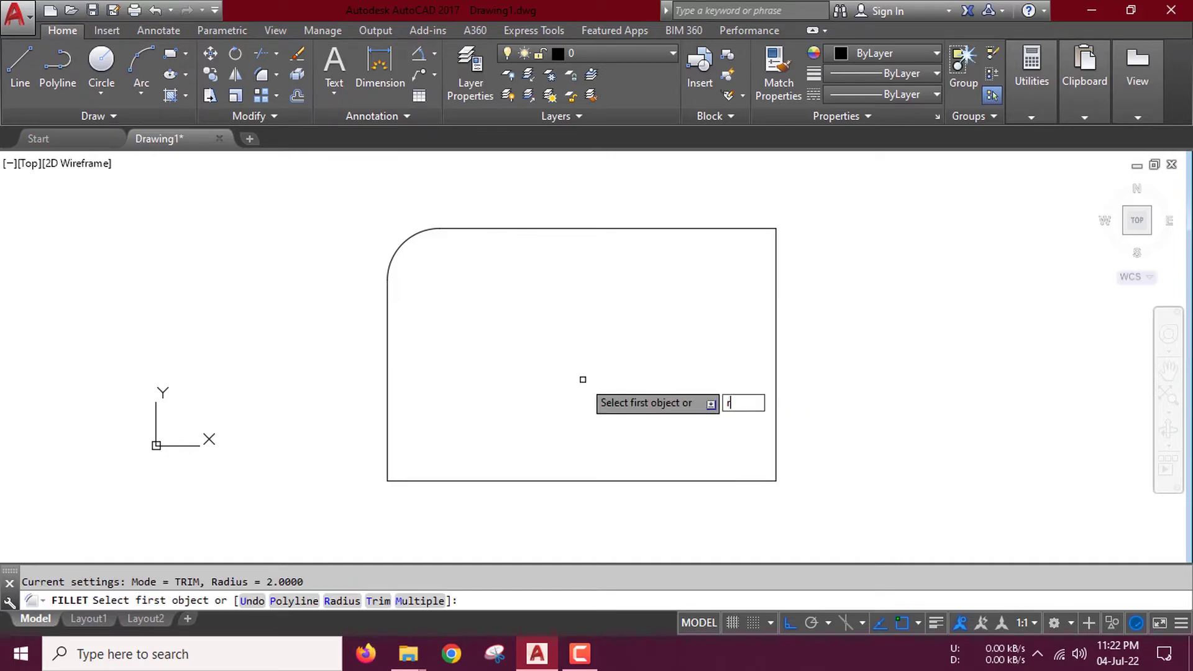
pyautogui.press('Return')
pyautogui.write('3')
pyautogui.press('Return')
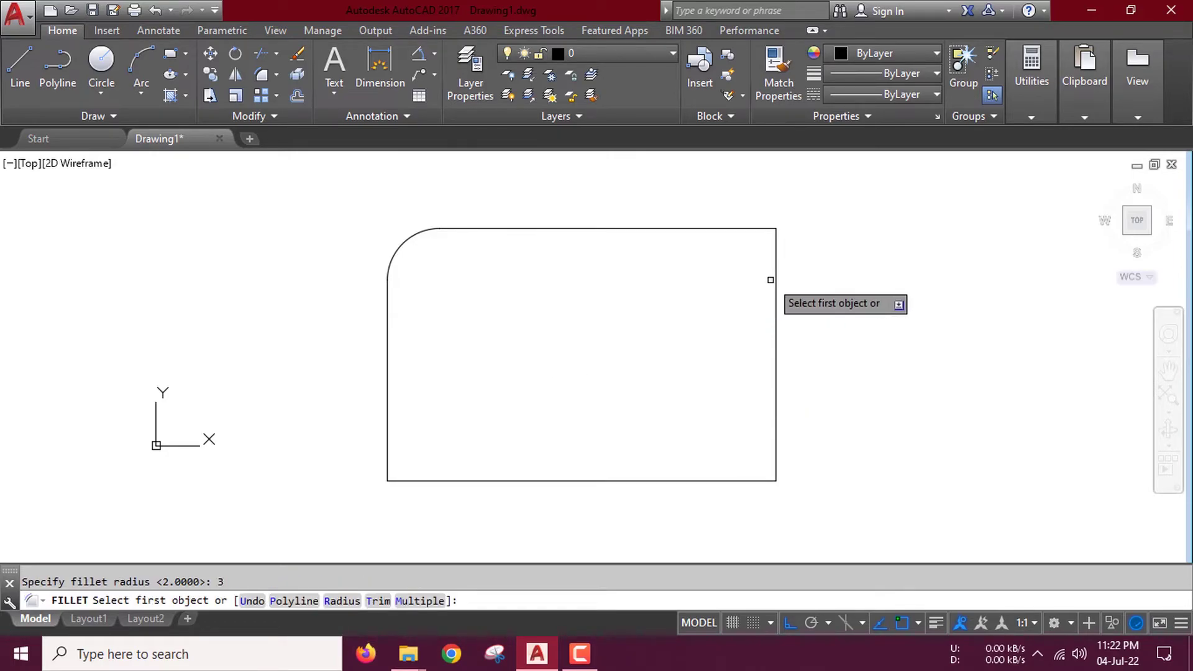
pyautogui.click(775, 277)
pyautogui.click(732, 227)
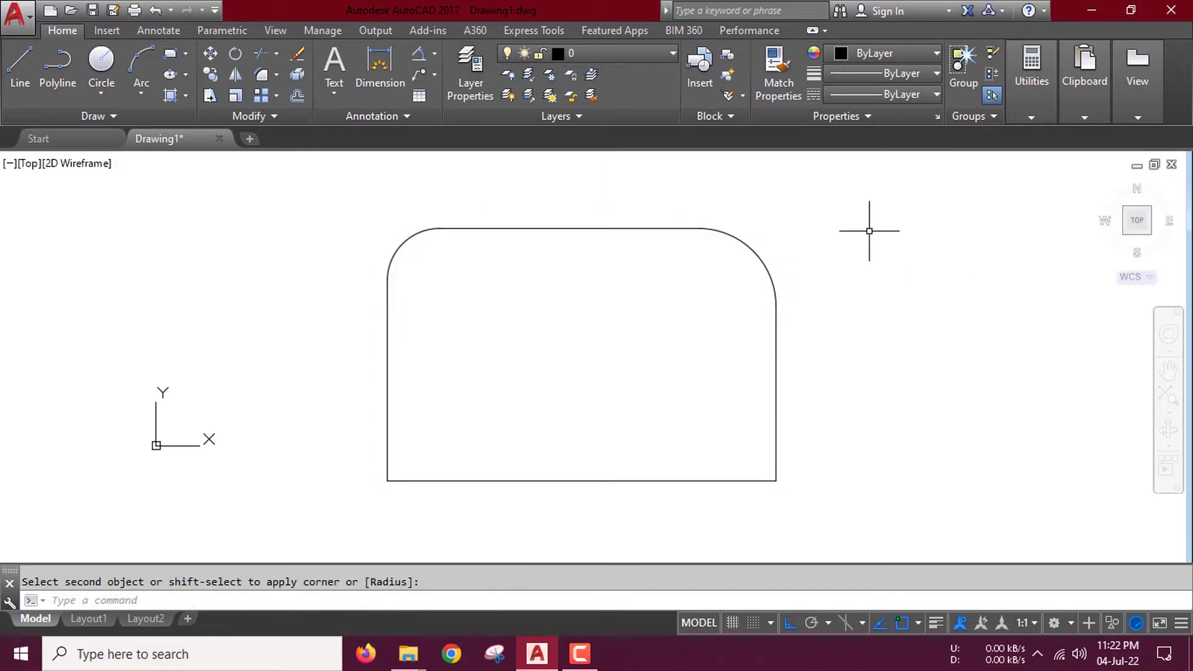
pyautogui.moveTo(868, 232); pyautogui.dragTo(850, 219, button='middle')
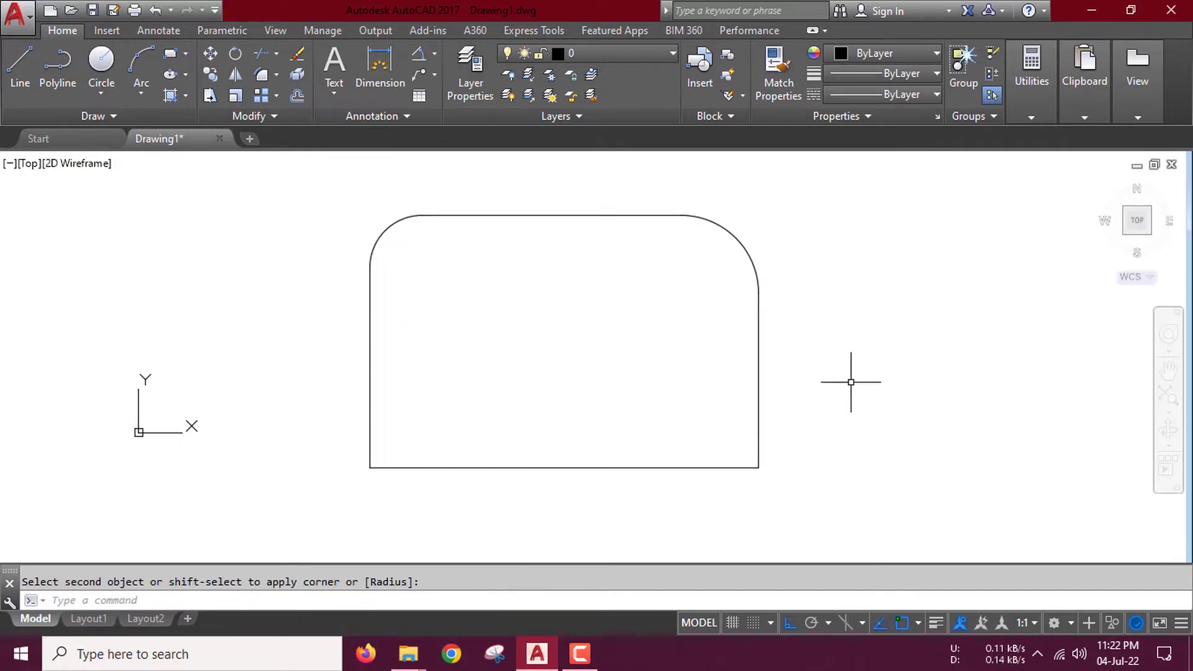
# Step: Fillet the bottom-right corner with the same radius 3
pyautogui.press('Escape')
pyautogui.press('Return')
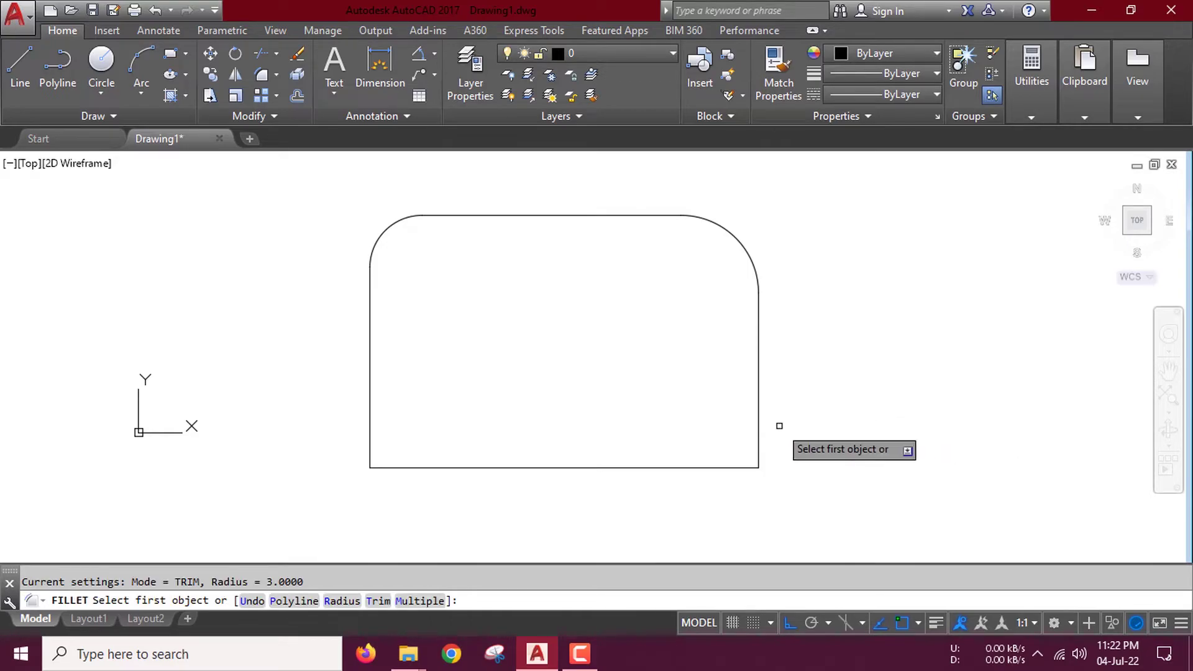
pyautogui.click(758, 448)
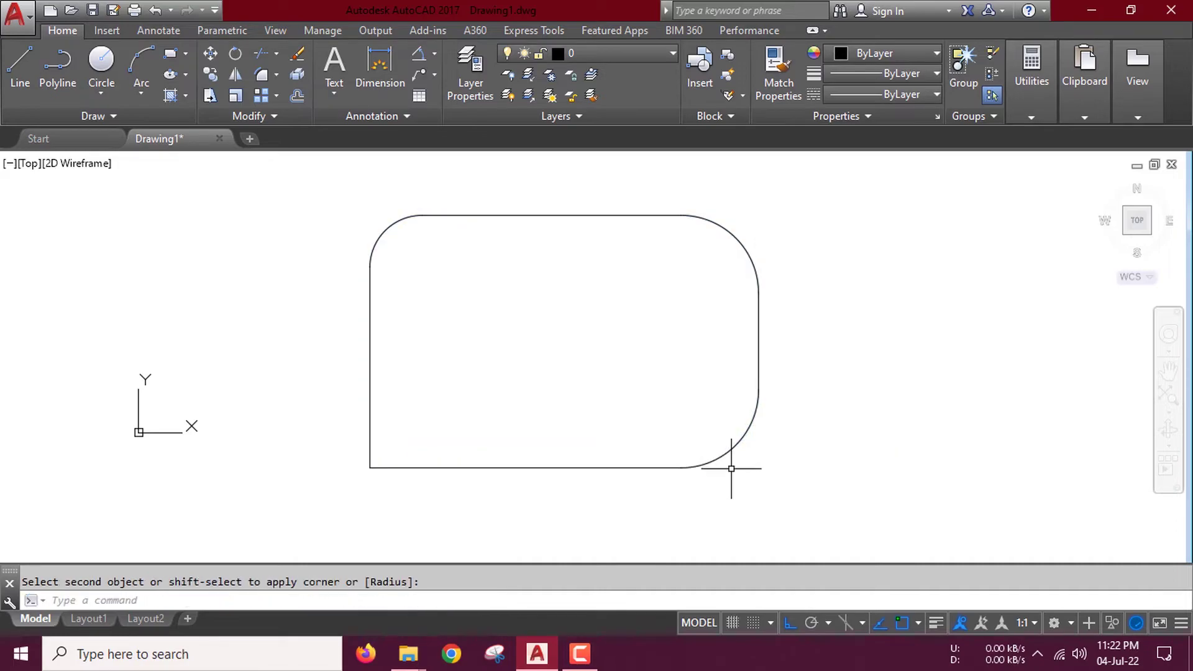
pyautogui.click(727, 467)
pyautogui.press('Escape')
# Step: Fillet the bottom-left corner with radius 3 using the bottom and left edges
pyautogui.press('Return')
pyautogui.write('r')
pyautogui.press('Return')
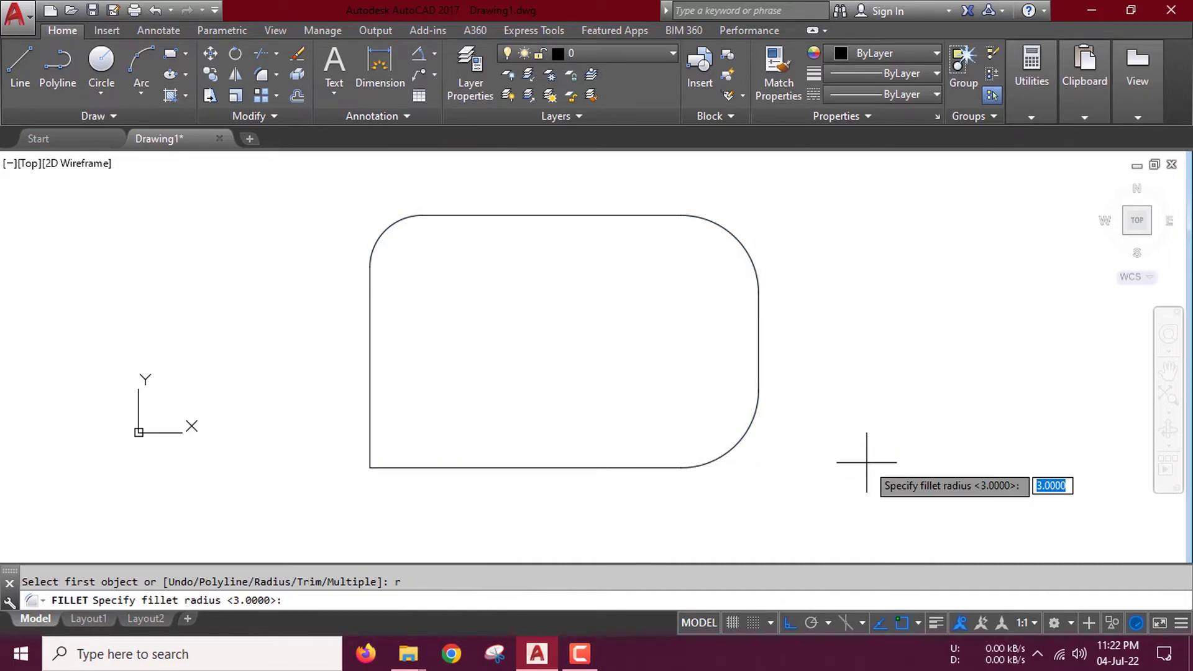
pyautogui.write('3')
pyautogui.press('Return')
pyautogui.click(412, 467)
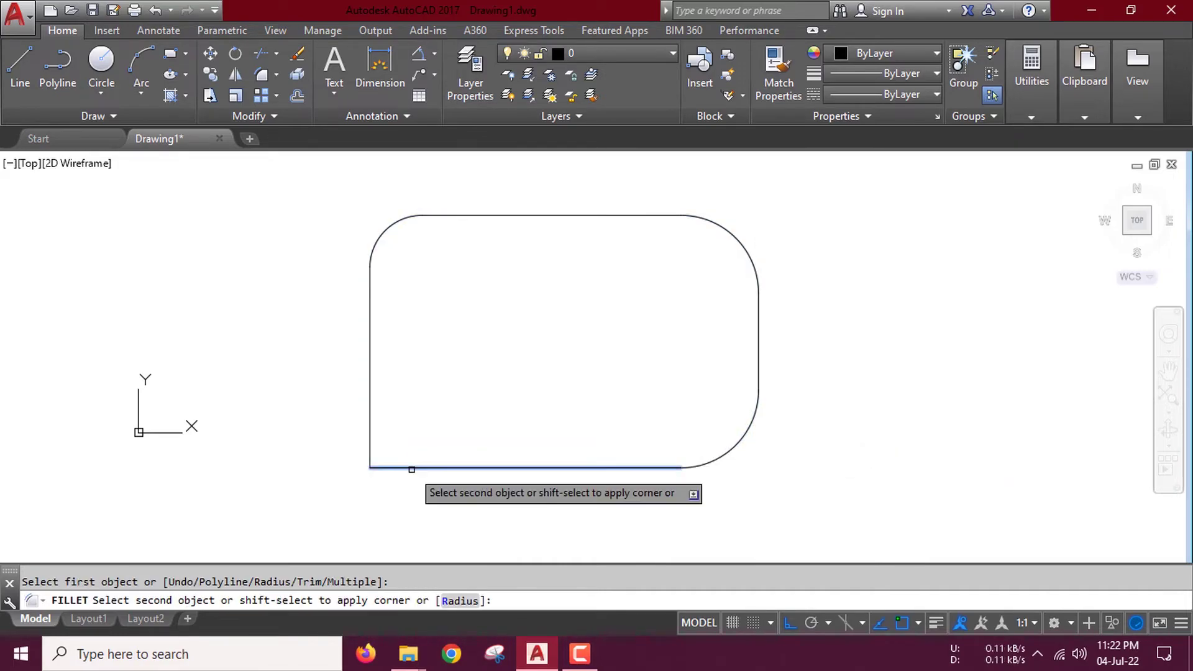
pyautogui.click(370, 429)
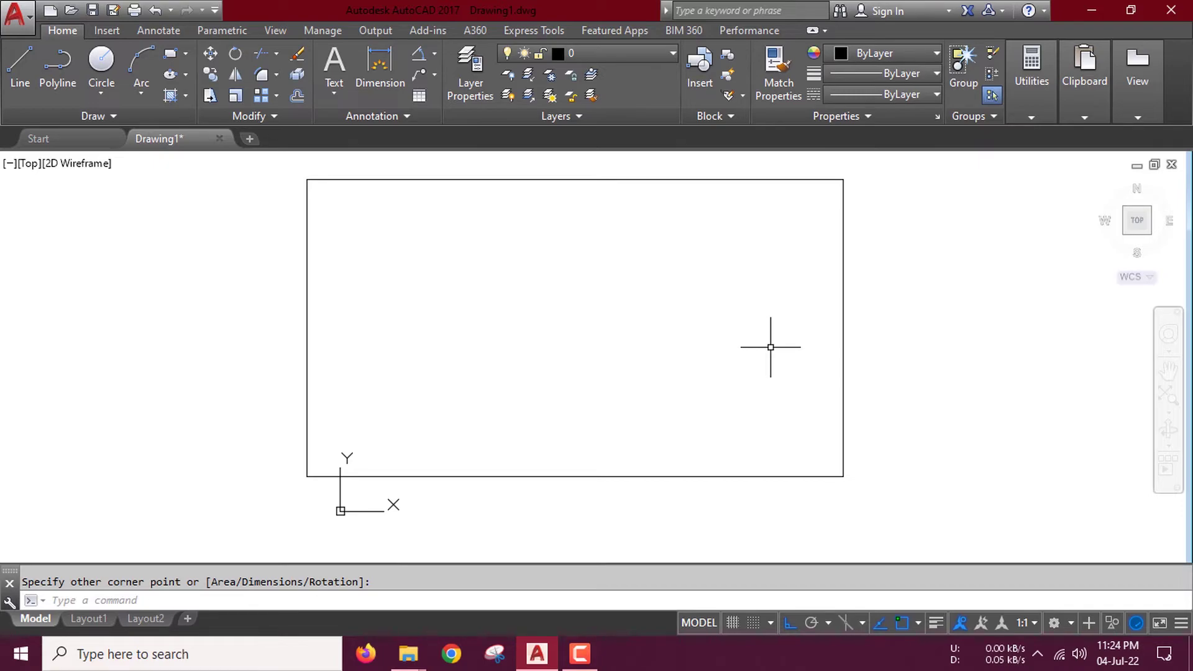
# Step: Chamfer the rectangle's top-left corner with both distances set to 2
pyautogui.click(277, 74)
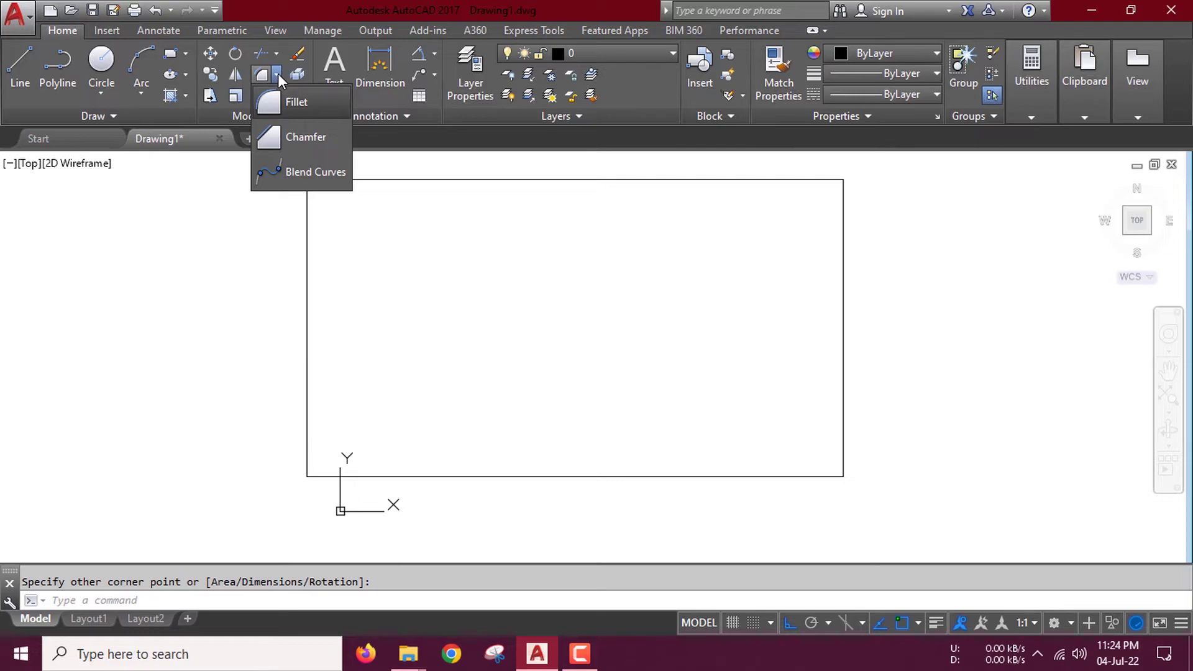
pyautogui.click(290, 130)
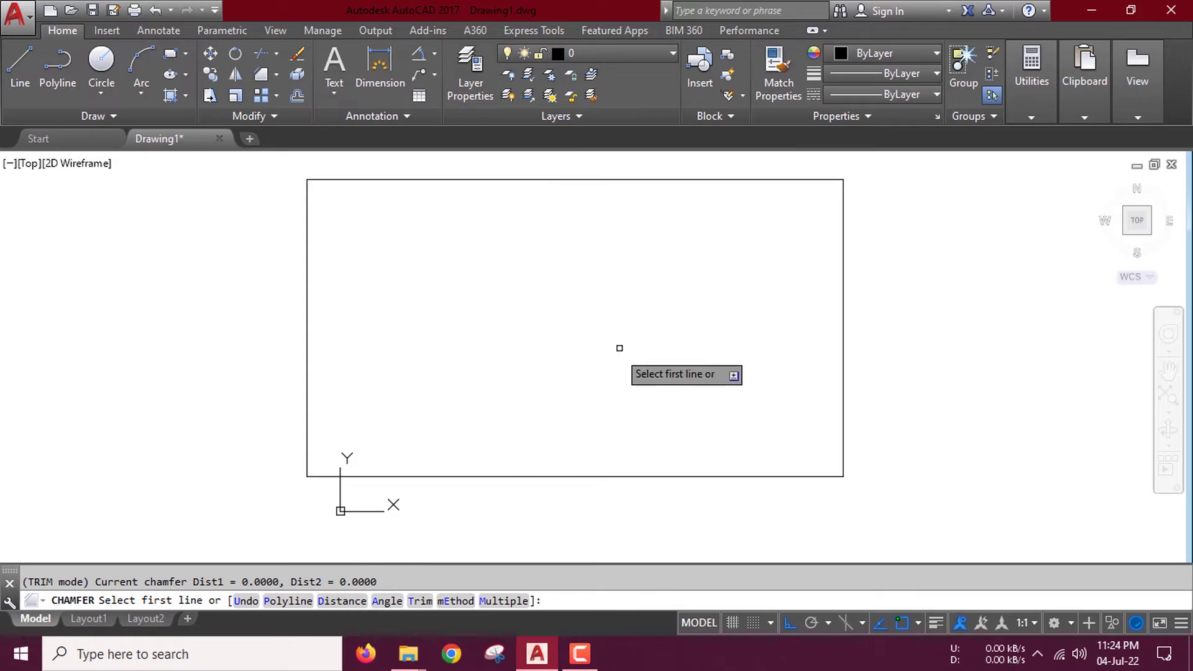
pyautogui.write('d')
pyautogui.press('Return')
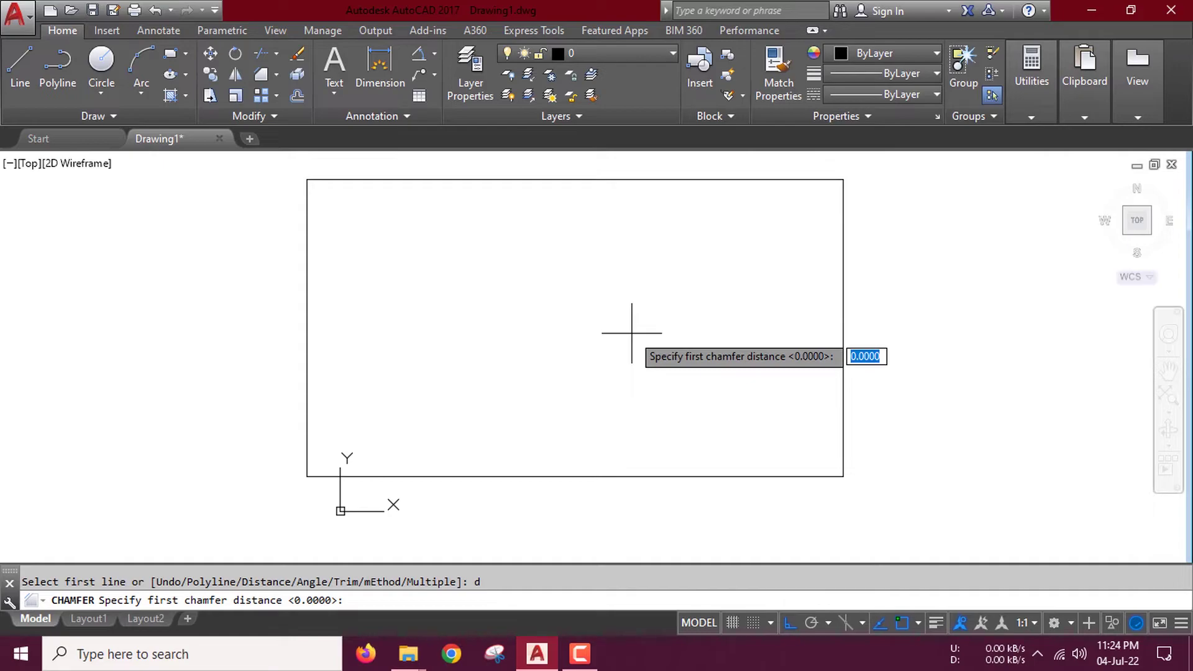
pyautogui.write('2')
pyautogui.press('Return')
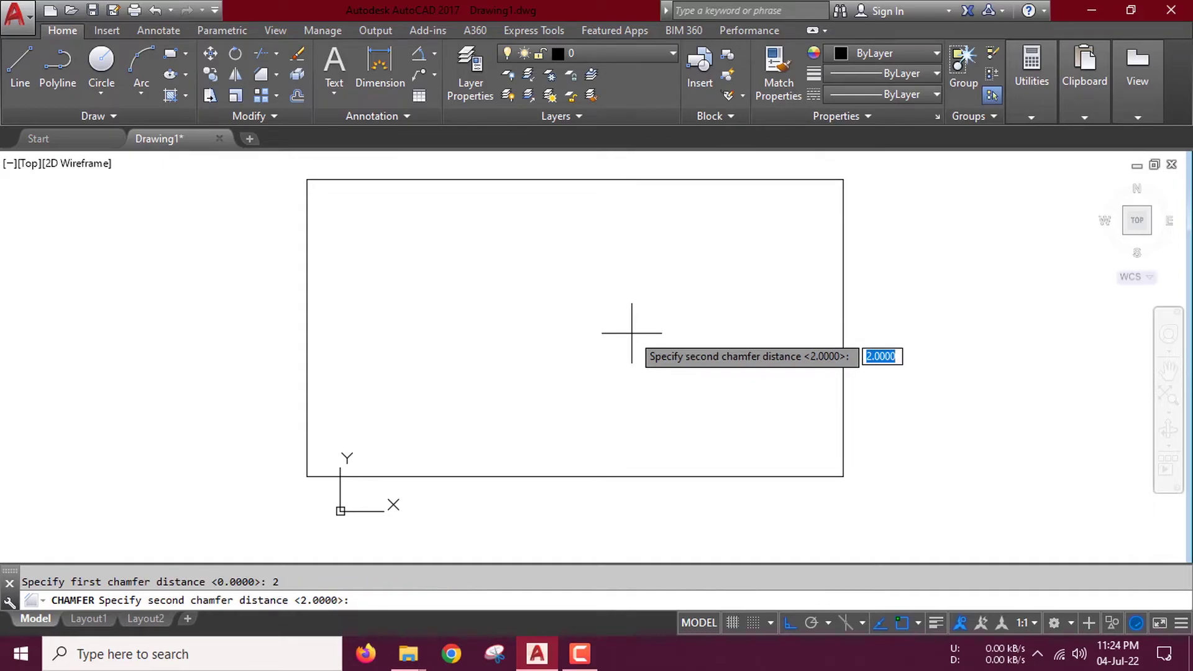
pyautogui.write('2')
pyautogui.press('Return')
pyautogui.click(310, 260)
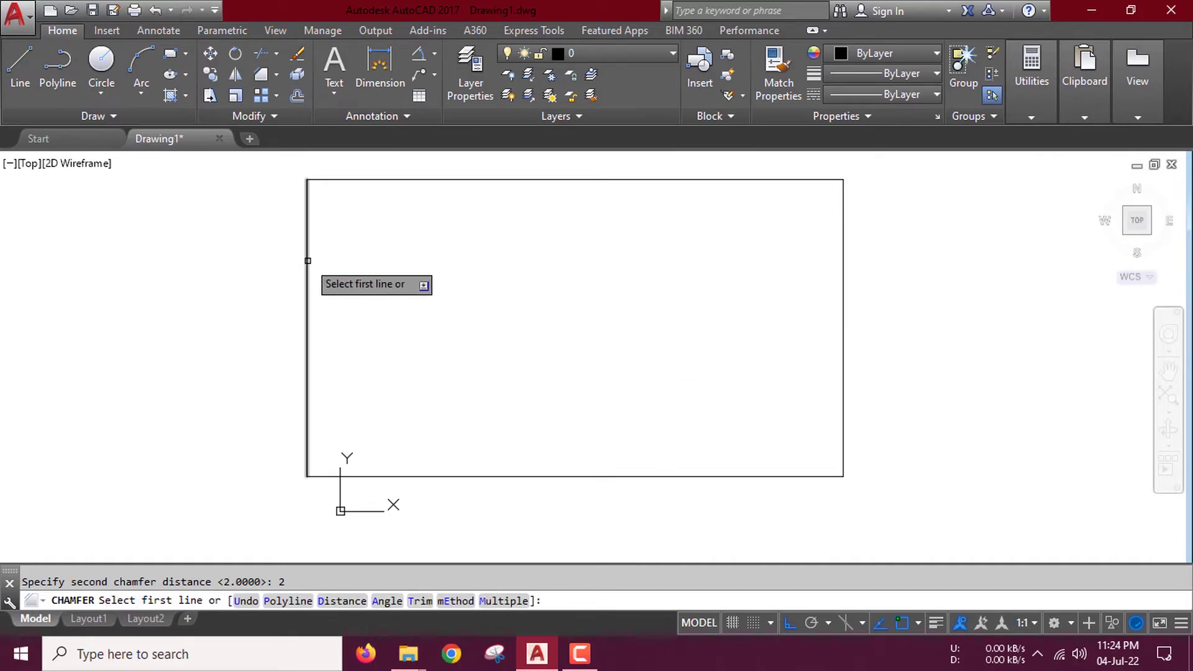
pyautogui.click(404, 181)
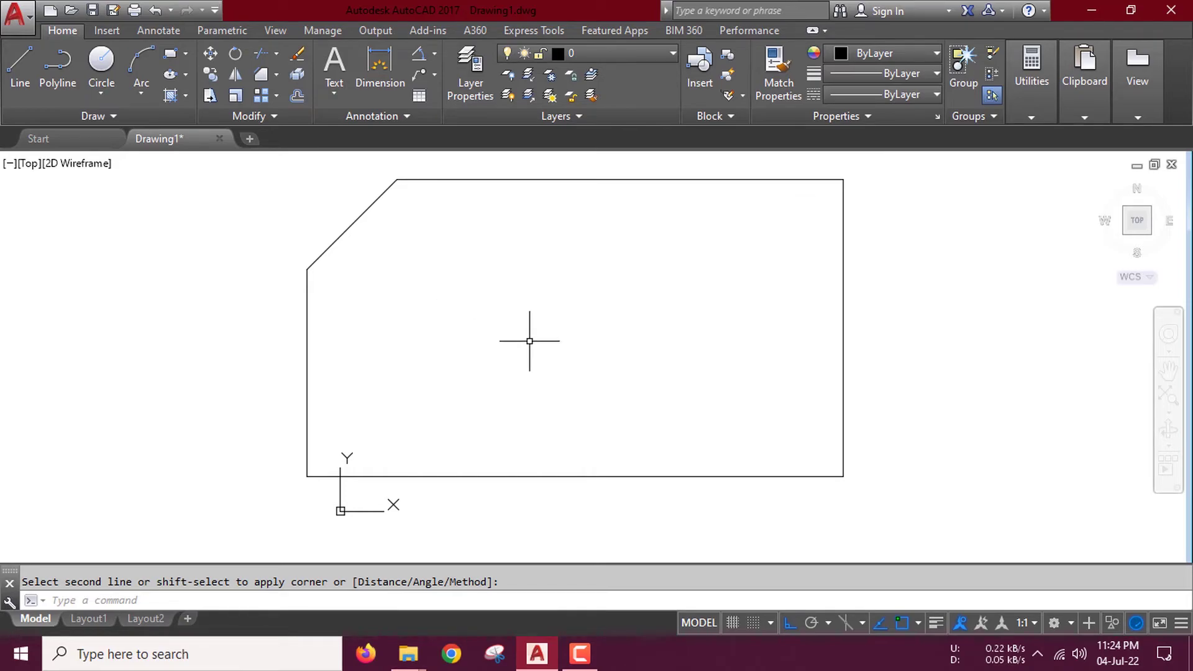
pyautogui.press('Escape')
pyautogui.write('c')
pyautogui.press('Escape')
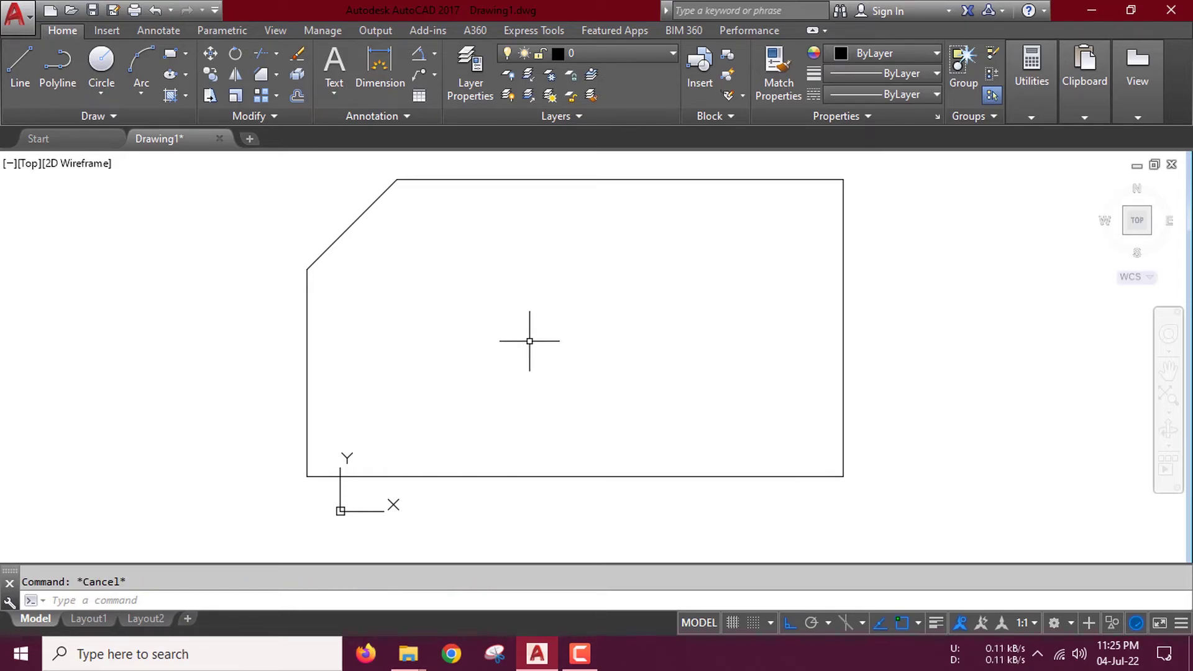
# Step: Chamfer the top-right corner with distances 1 and 2
pyautogui.write('cha')
pyautogui.press('Return')
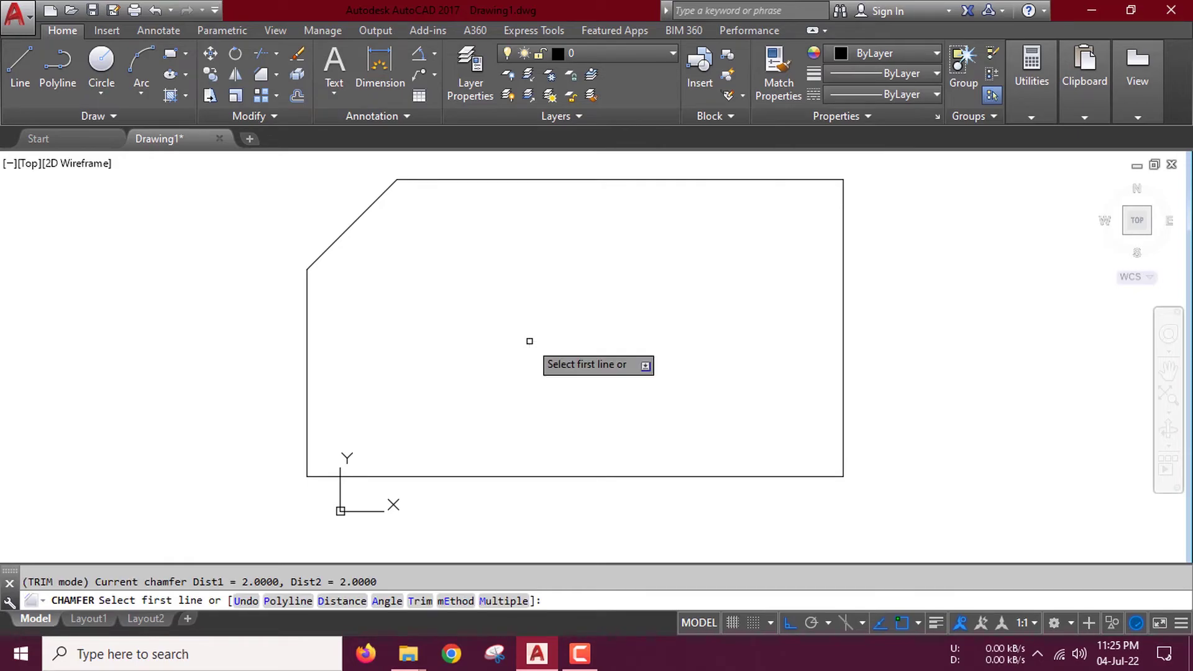
pyautogui.write('d')
pyautogui.press('Return')
pyautogui.write('1')
pyautogui.press('Return')
pyautogui.write('2')
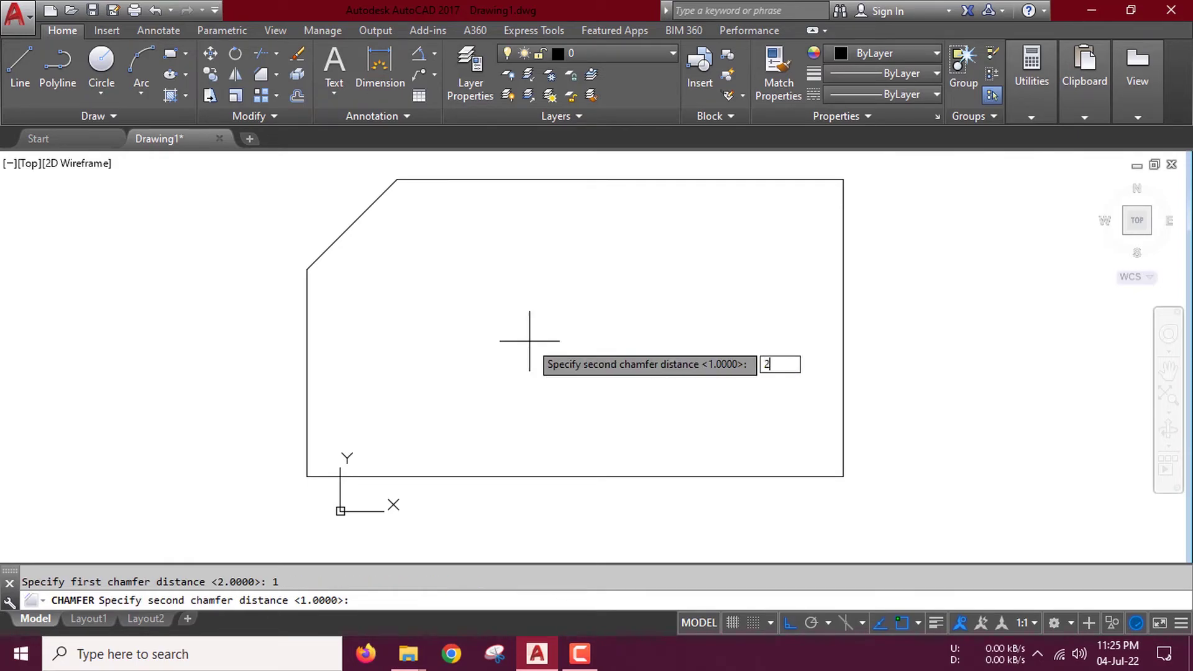
pyautogui.press('Return')
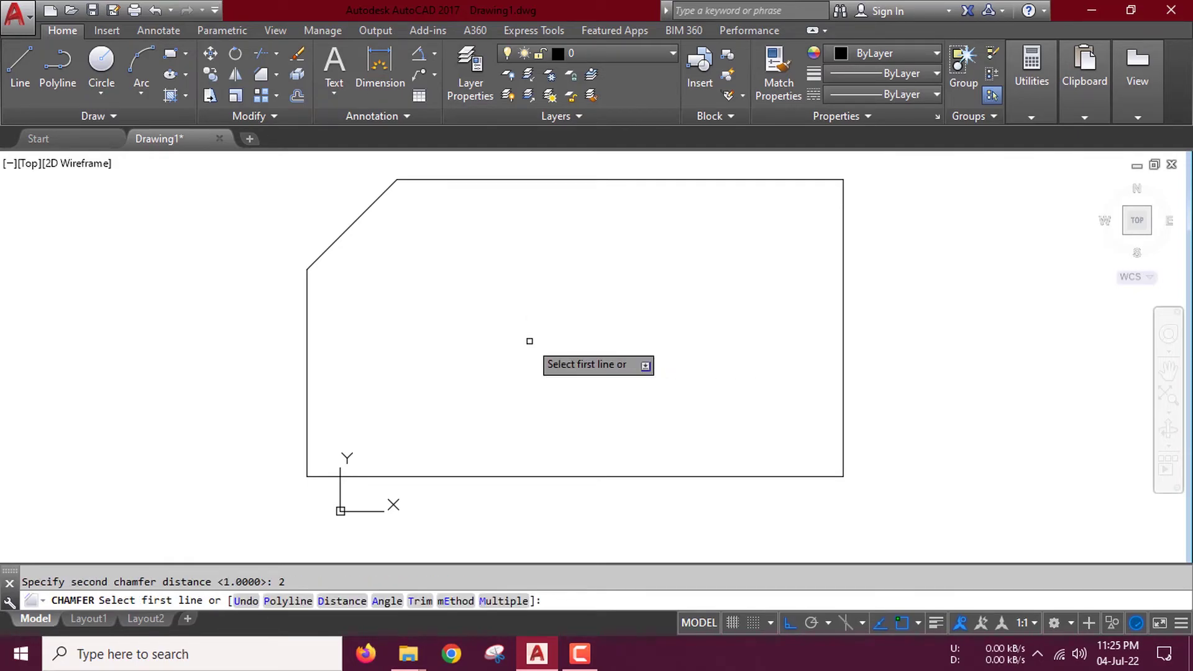
pyautogui.click(764, 180)
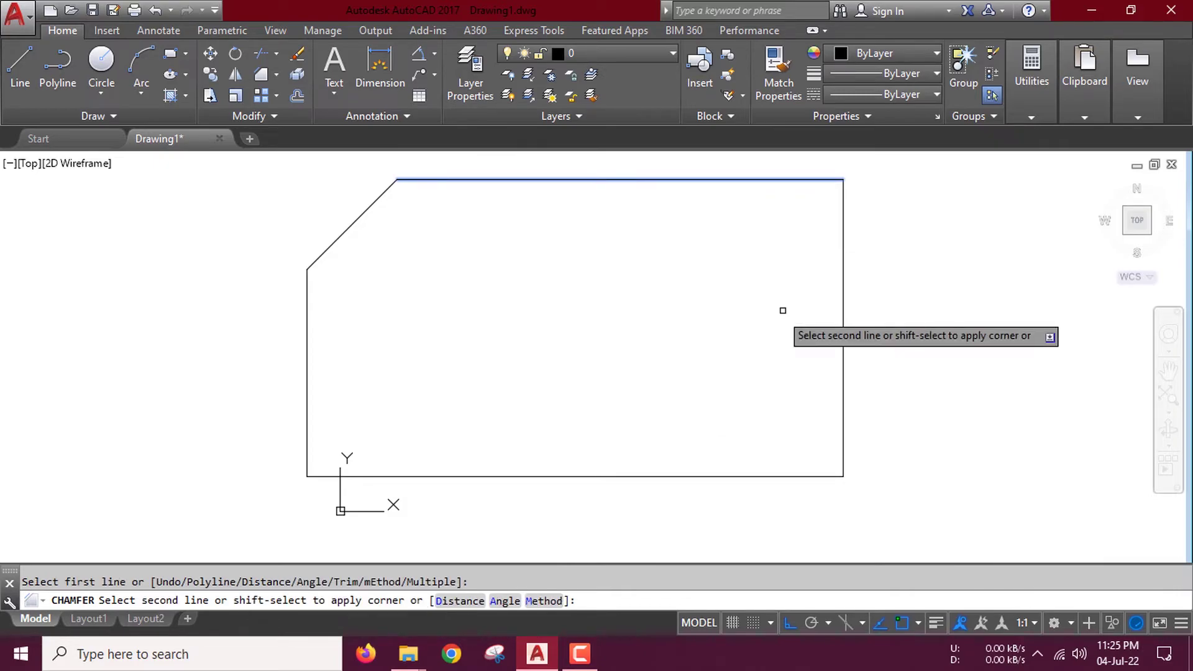
pyautogui.click(844, 247)
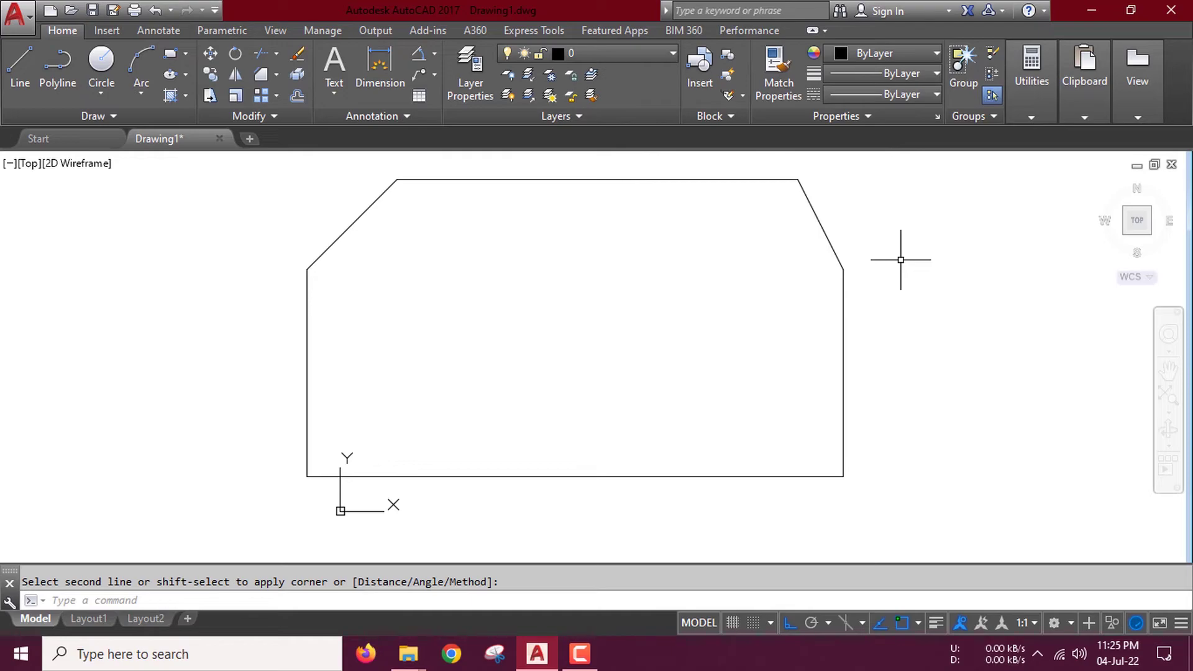
# Step: Chamfer the bottom-right and bottom-left corners with the same distances
pyautogui.press('Return')
pyautogui.click(814, 476)
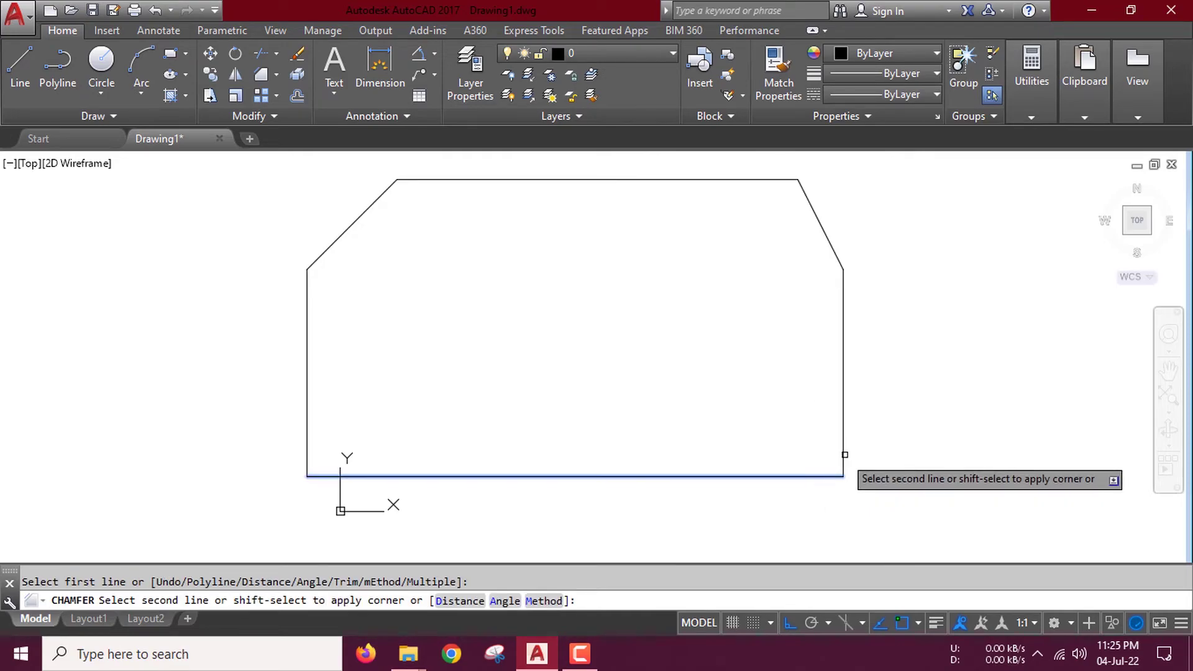
pyautogui.click(842, 440)
pyautogui.moveTo(840, 438); pyautogui.dragTo(860, 466, button='middle')
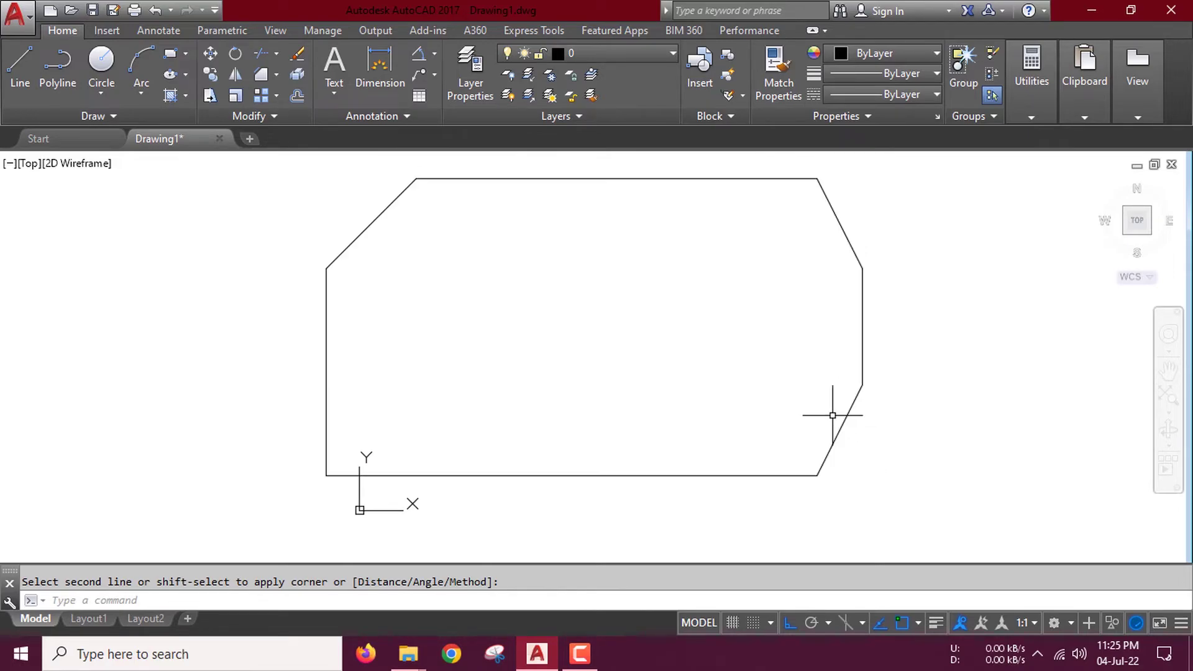
pyautogui.press('Return')
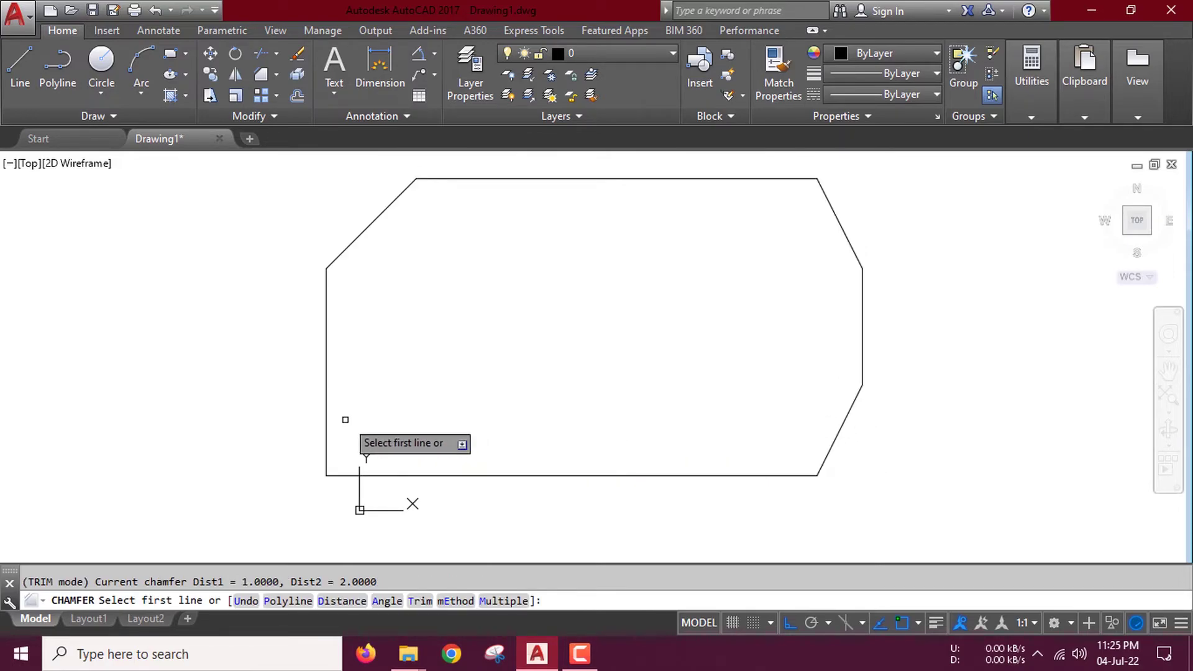
pyautogui.click(327, 412)
pyautogui.click(390, 475)
pyautogui.moveTo(404, 441); pyautogui.dragTo(370, 458, button='middle')
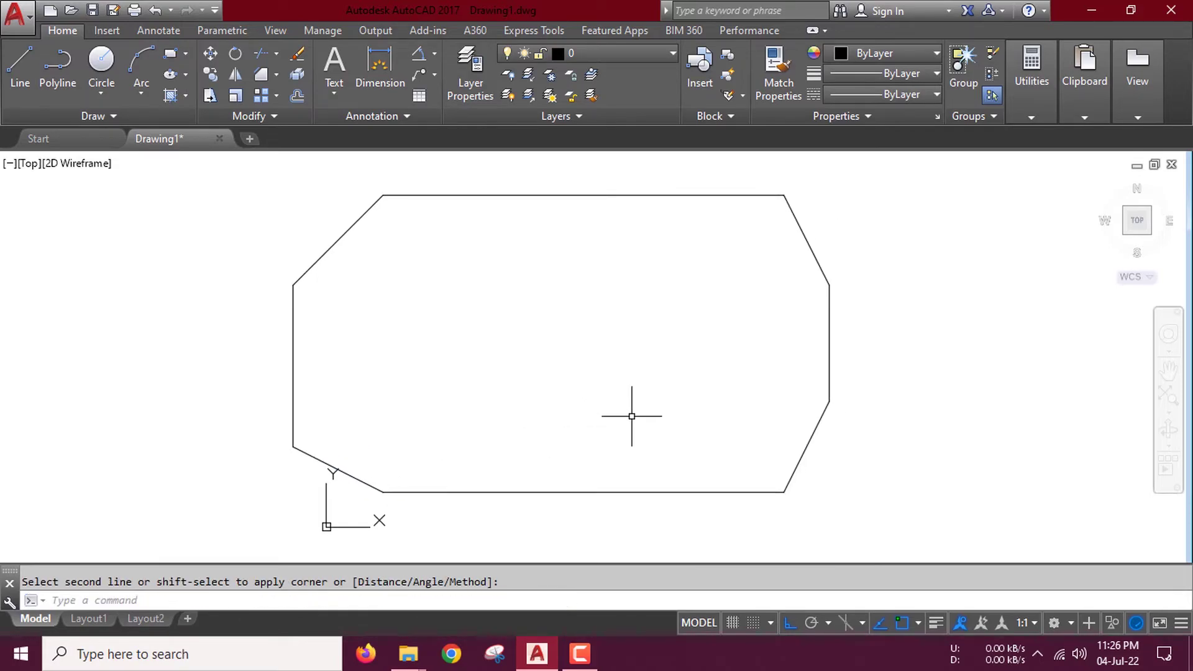
# Step: Chamfer the new rectangle's top-left corner with distances 2 and 3
pyautogui.write('cha')
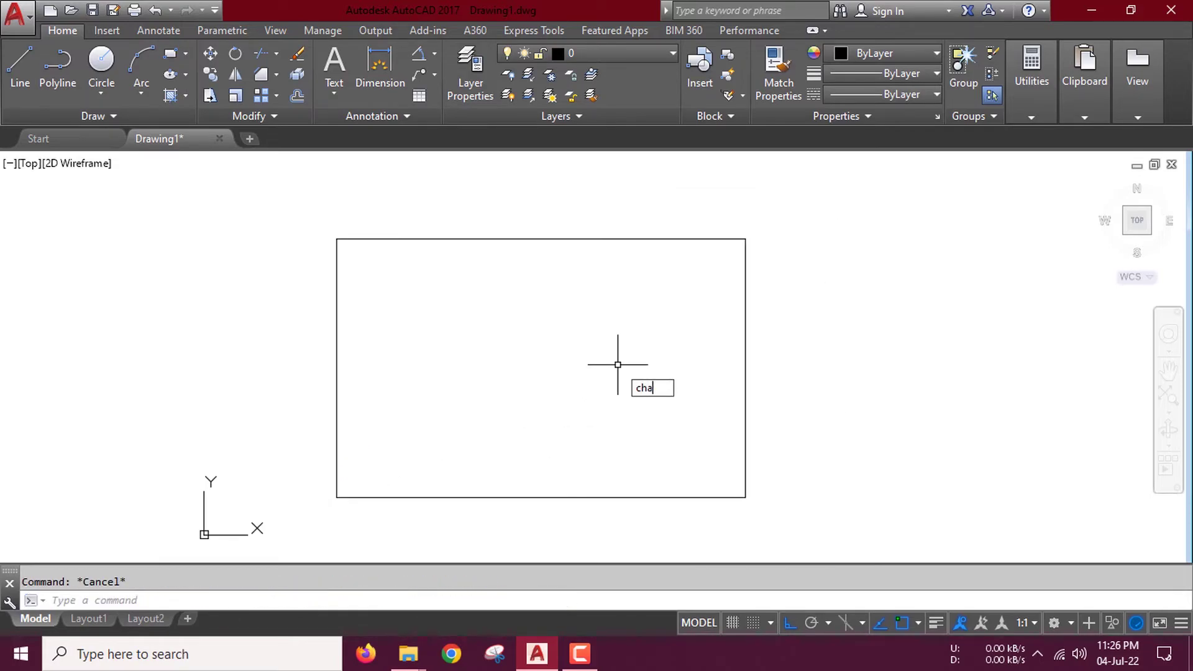
pyautogui.press('Return')
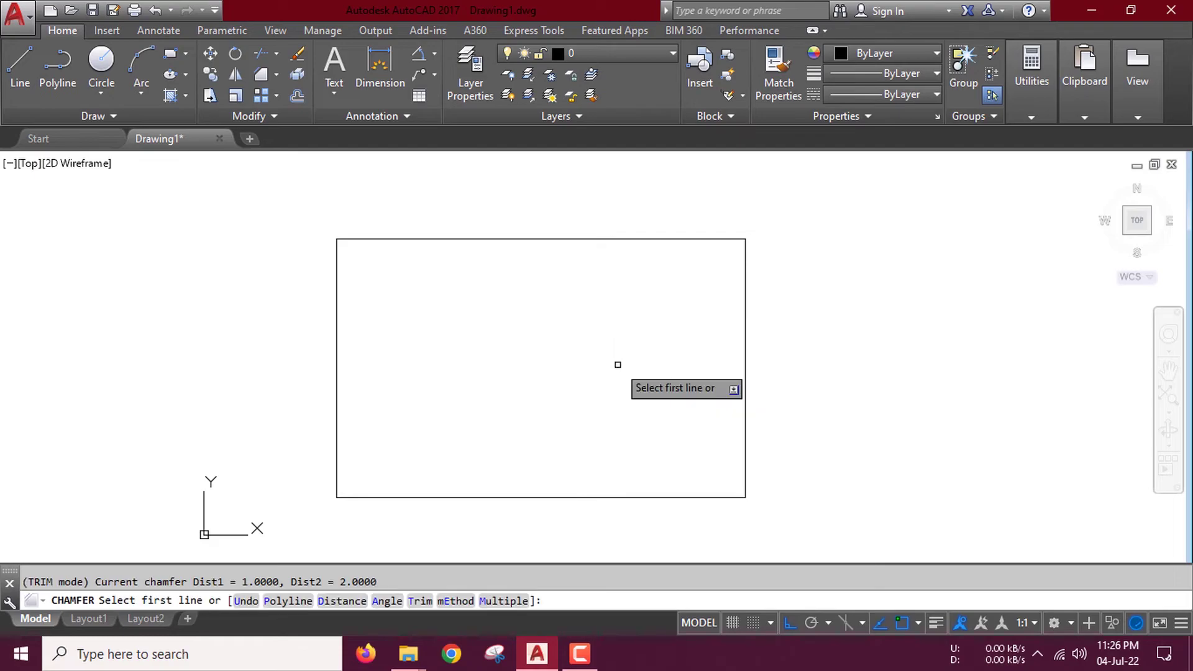
pyautogui.write('d')
pyautogui.press('Return')
pyautogui.write('2')
pyautogui.press('Return')
pyautogui.write('3')
pyautogui.press('Return')
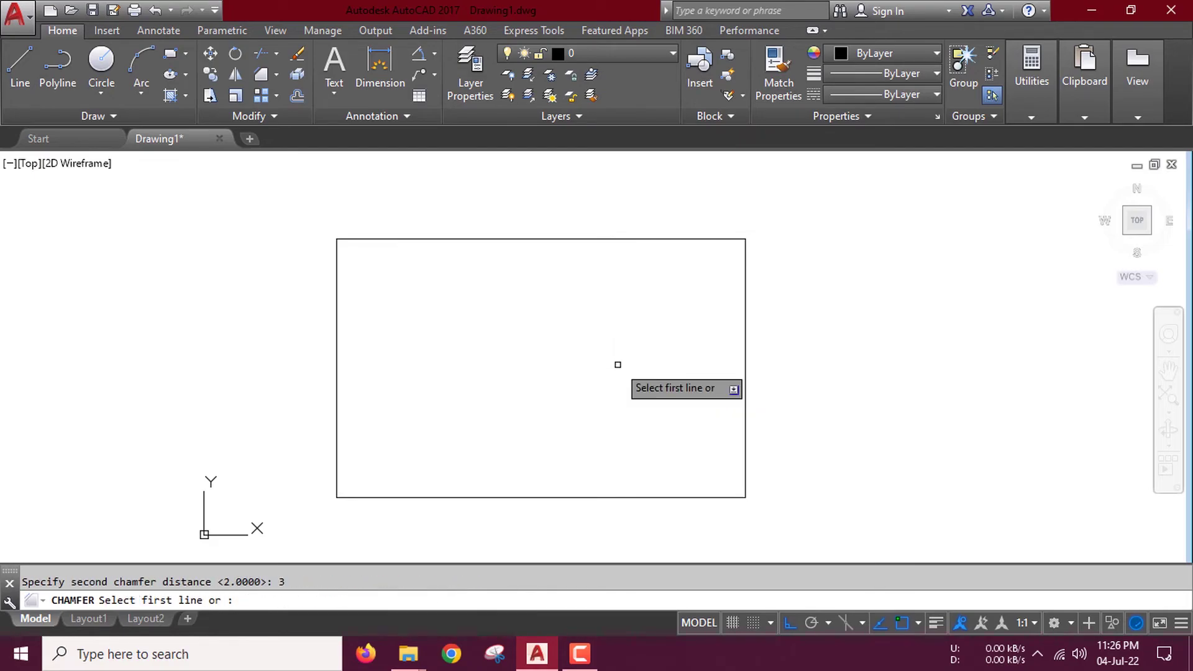
pyautogui.click(336, 283)
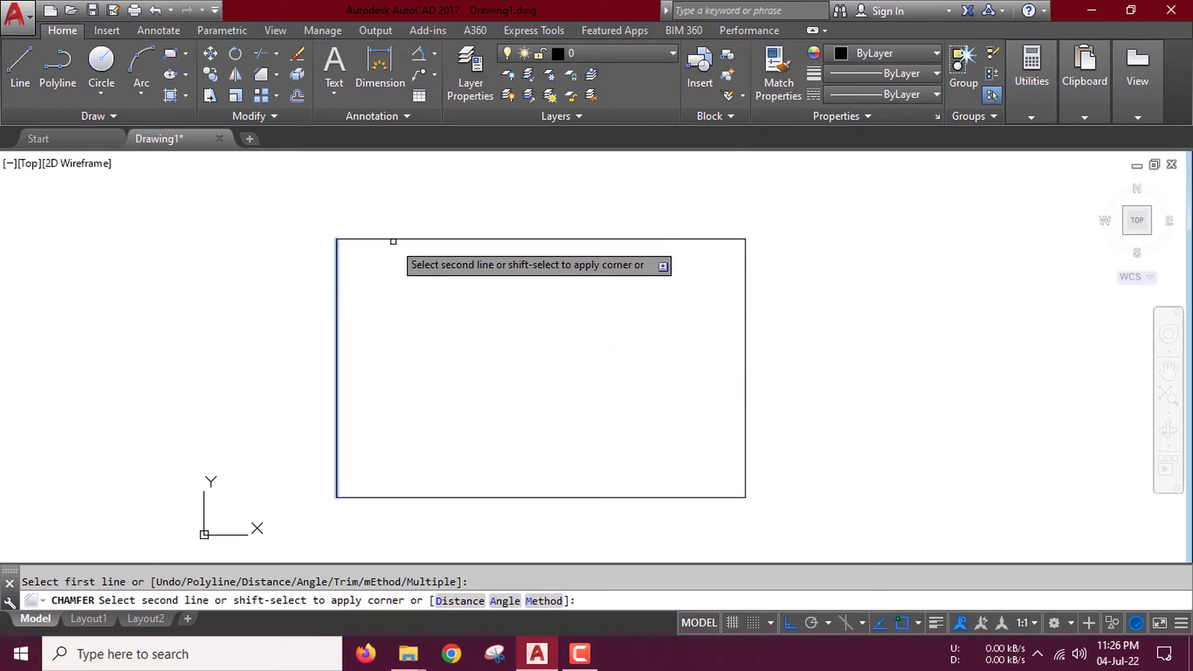
pyautogui.click(394, 239)
# Step: Chamfer the top-right corner with the same 2 and 3 distances
pyautogui.press('Return')
pyautogui.click(608, 241)
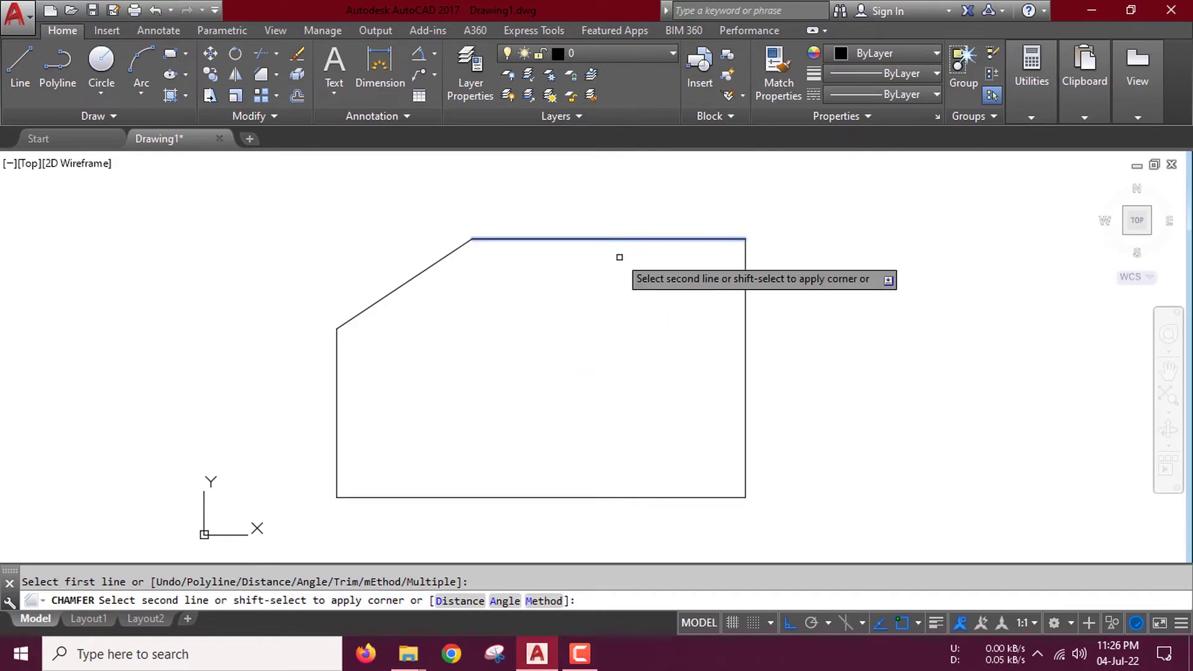
pyautogui.click(744, 314)
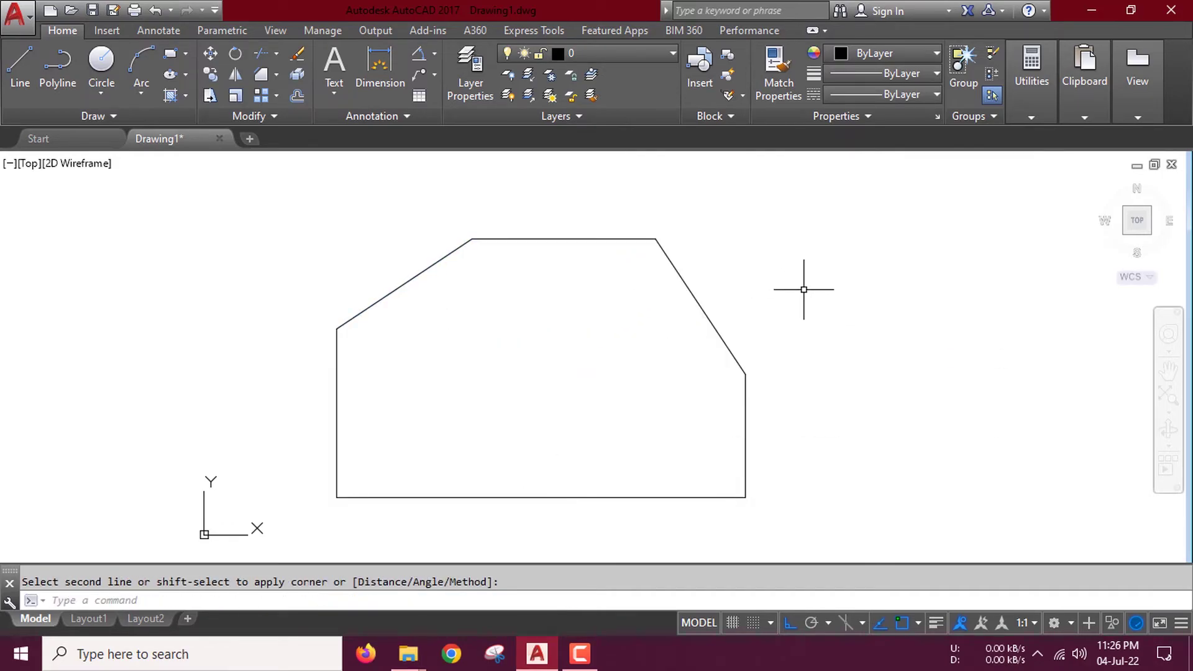
pyautogui.moveTo(820, 280); pyautogui.dragTo(837, 269, button='middle')
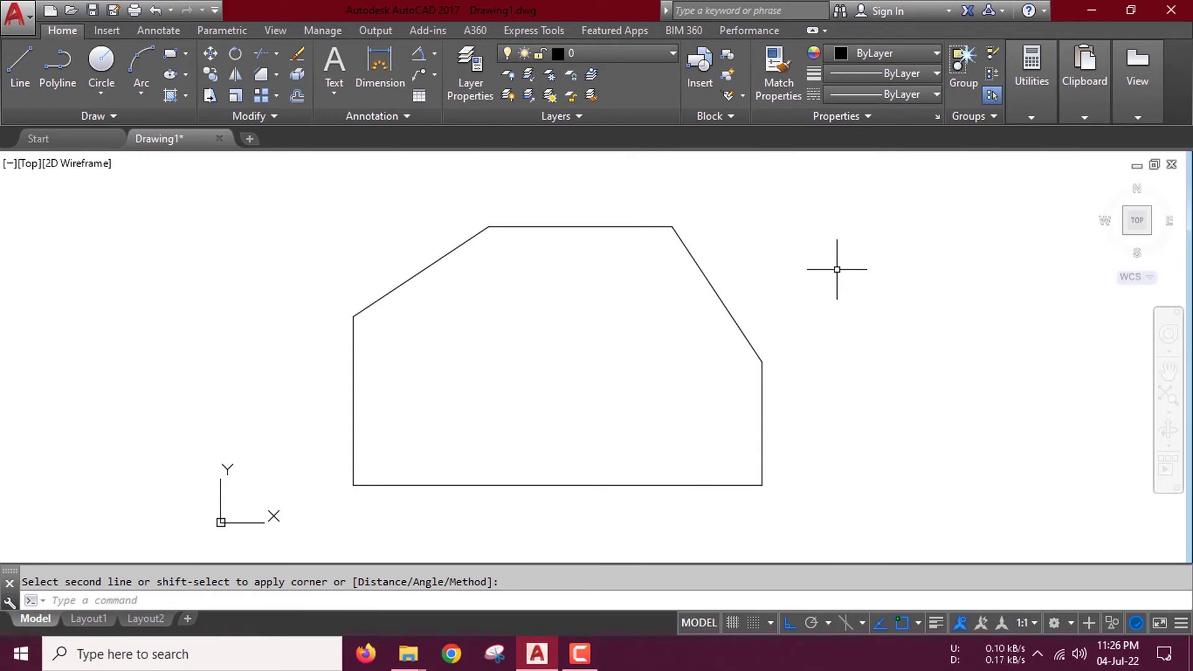
pyautogui.middleClick(482, 371)
pyautogui.middleClick(482, 372)
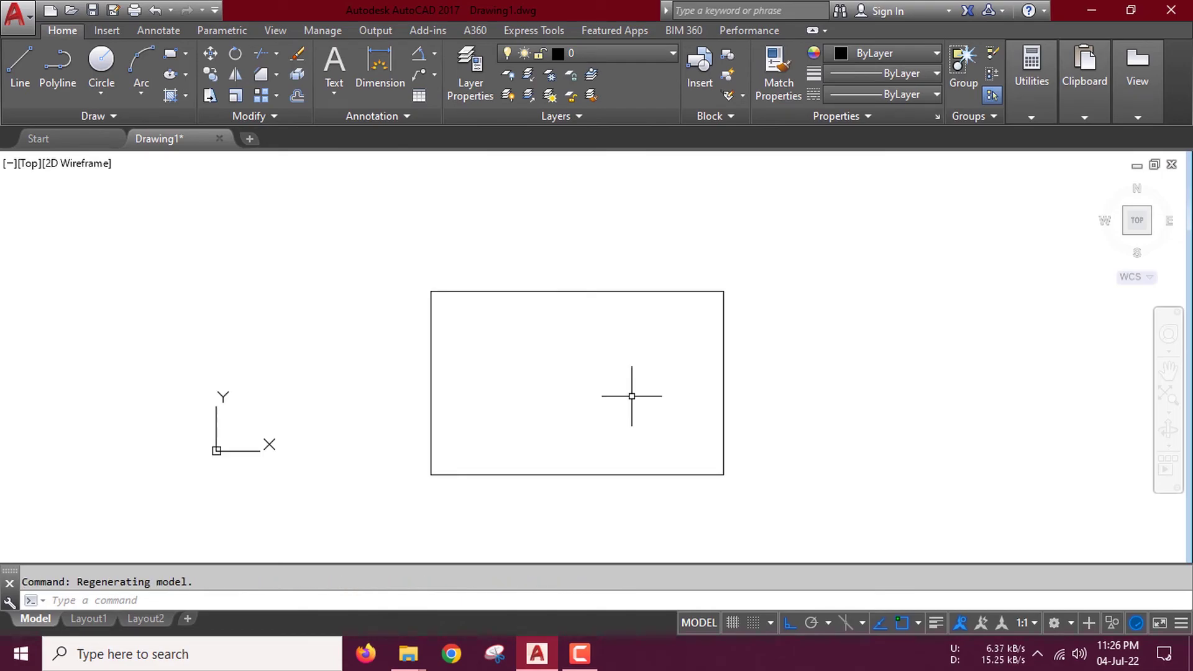
# Step: Explode the left rectangle into separate lines and check its edges
pyautogui.scroll(2, 631, 396)
pyautogui.click(299, 76)
pyautogui.click(490, 292)
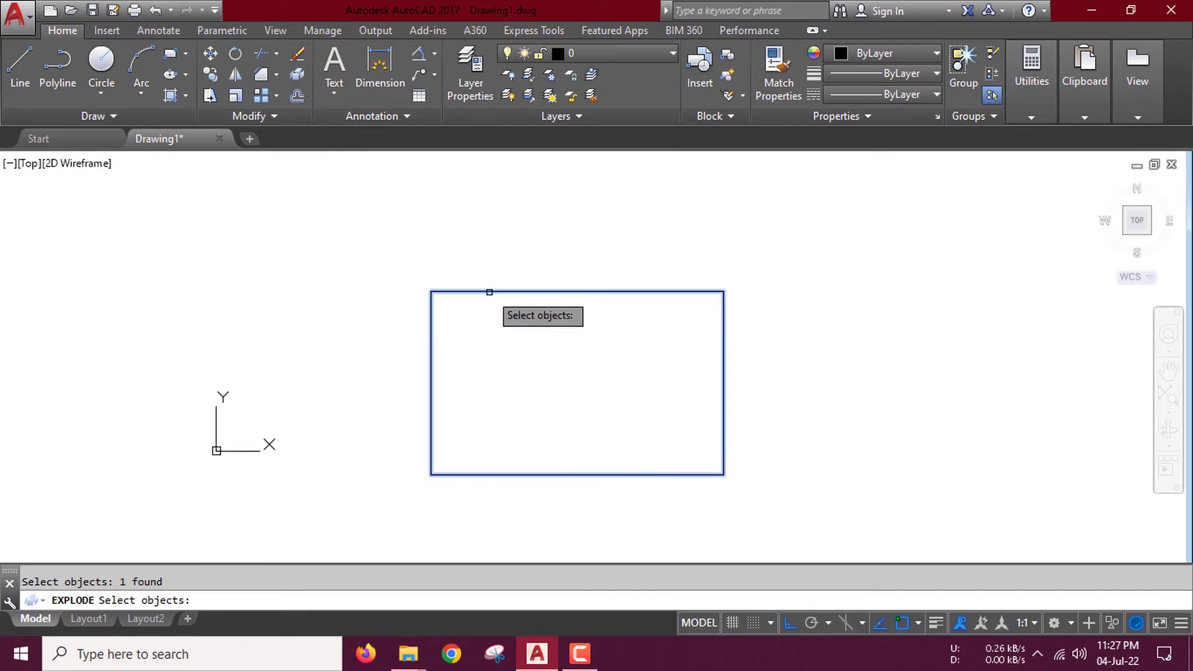
pyautogui.press('Return')
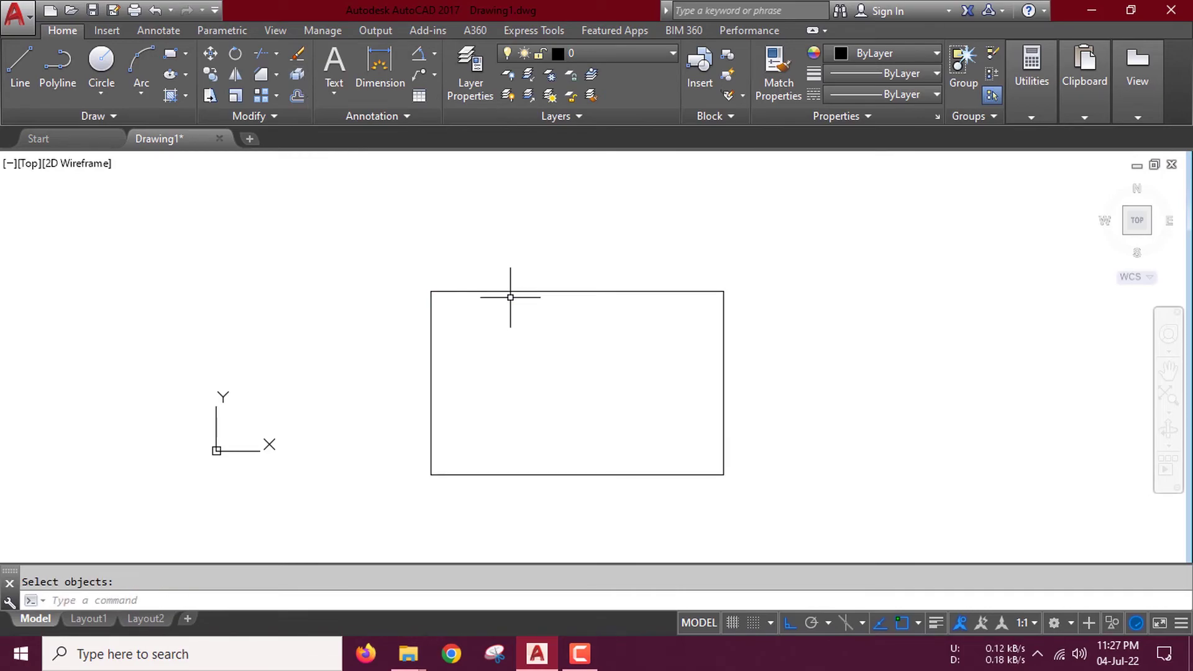
pyautogui.click(430, 339)
pyautogui.click(722, 346)
pyautogui.press('Escape')
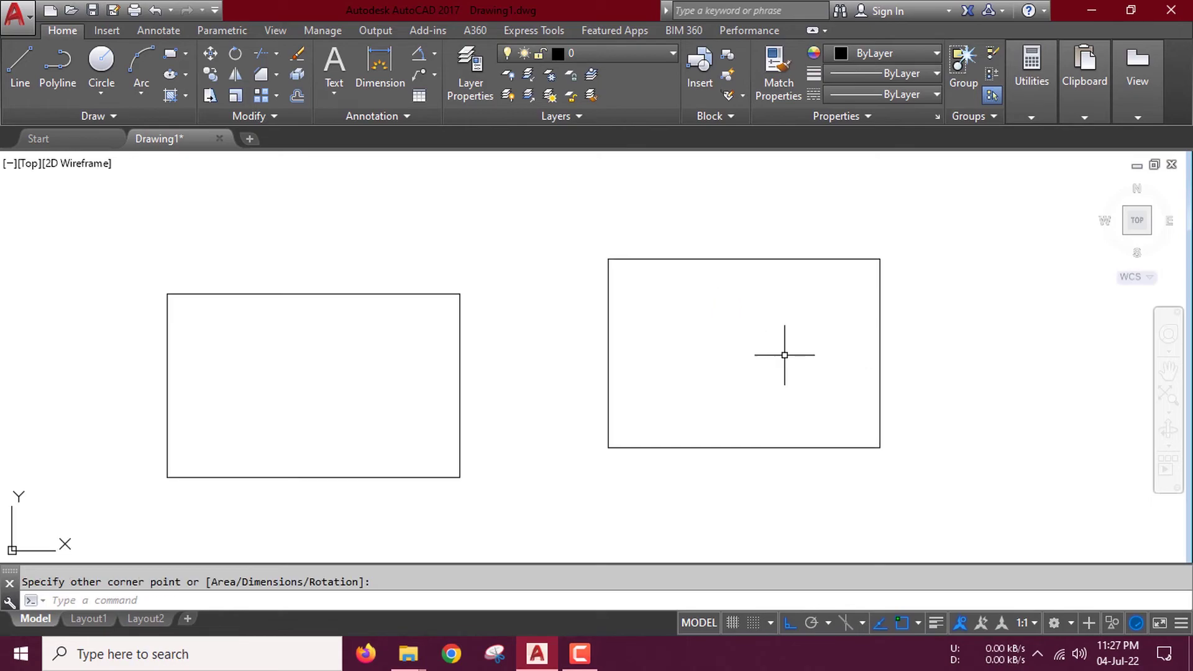
# Step: Explode the right rectangle with X and select it to check
pyautogui.write('x')
pyautogui.press('Return')
pyautogui.click(741, 259)
pyautogui.press('Return')
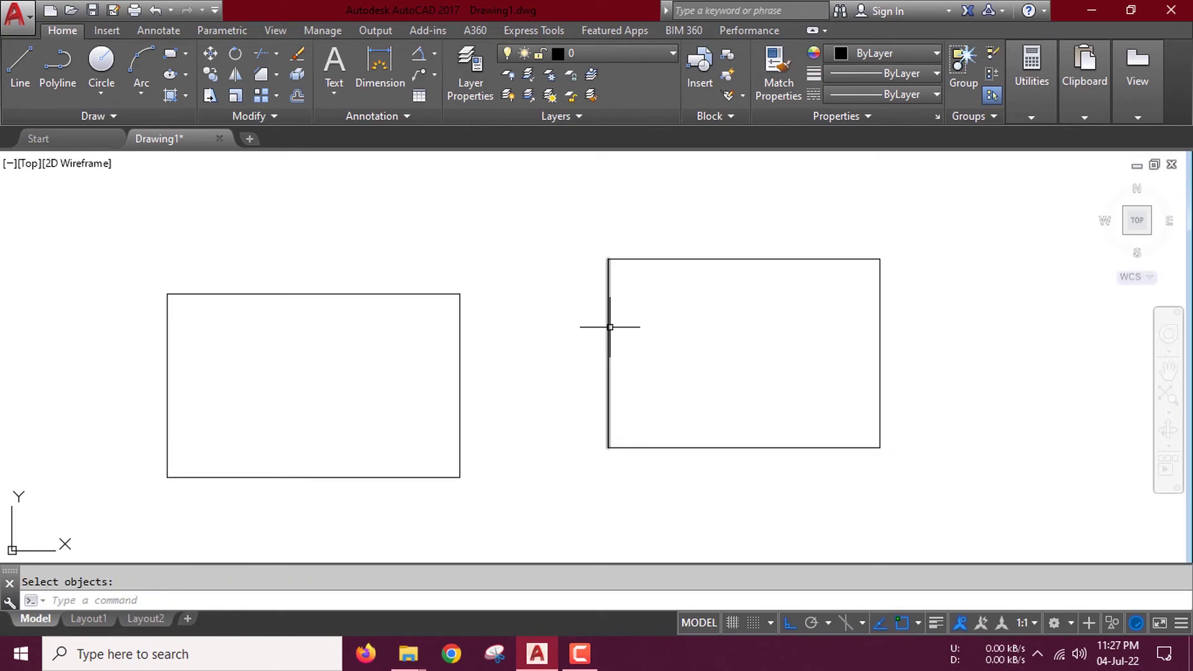
pyautogui.moveTo(874, 365); pyautogui.dragTo(725, 384, button='middle')
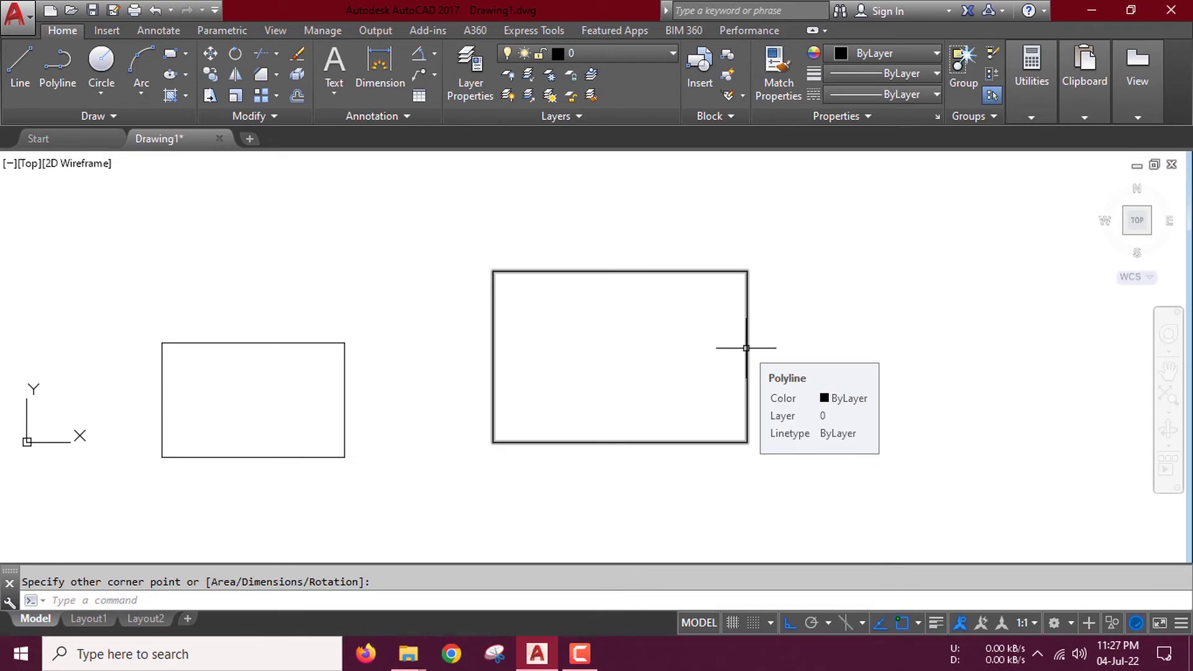
pyautogui.click(746, 347)
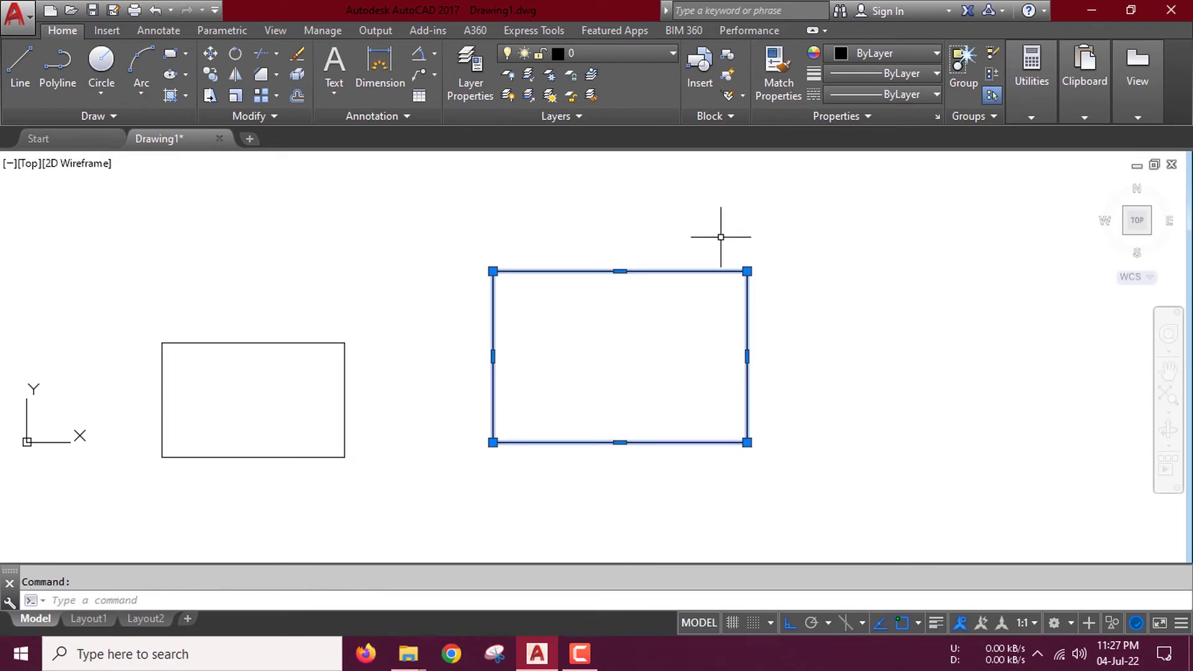
pyautogui.press('Escape')
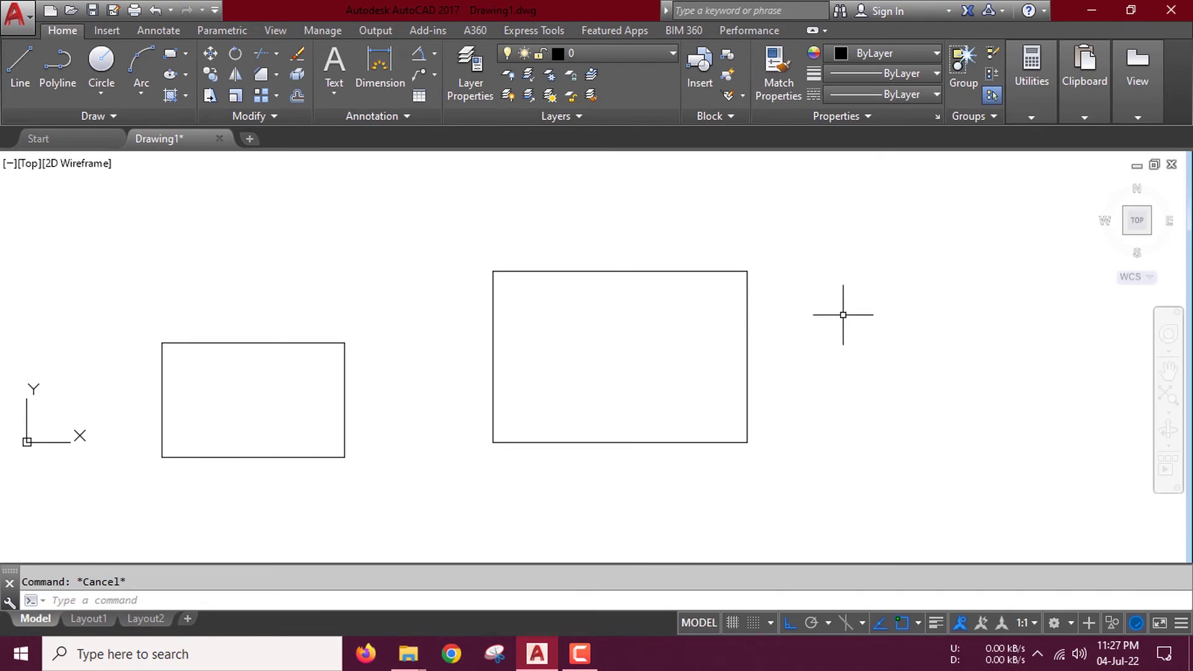
# Step: Explode the right rectangle with X and erase its left edge
pyautogui.write('x')
pyautogui.press('Return')
pyautogui.click(747, 306)
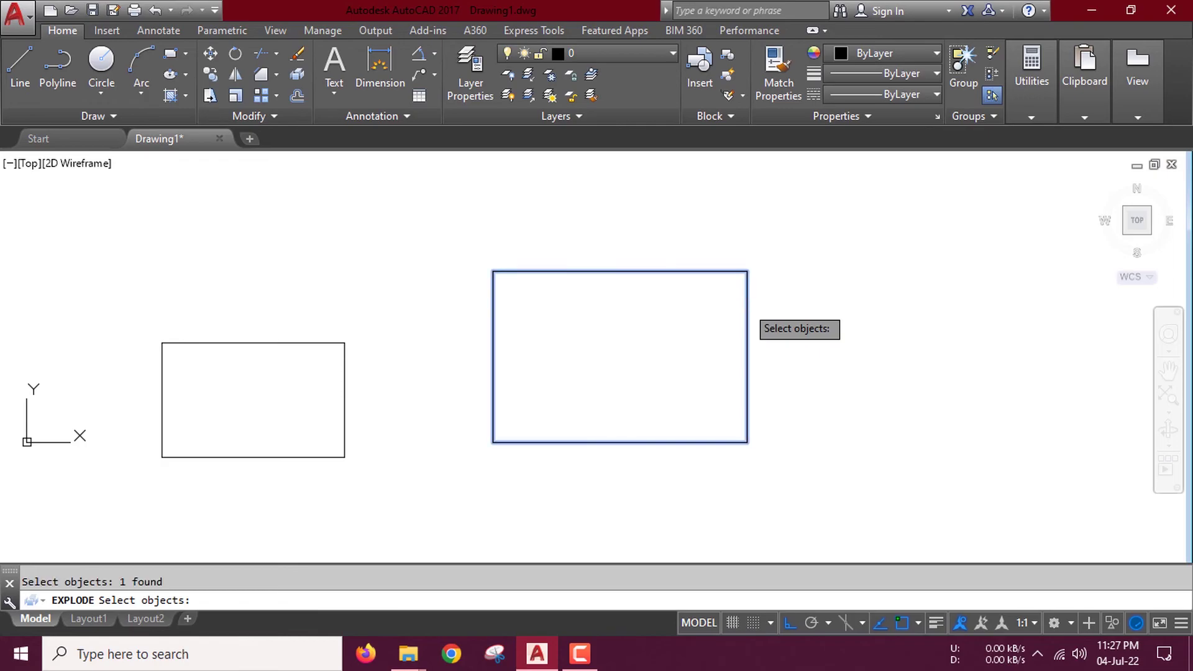
pyautogui.press('Return')
pyautogui.click(748, 301)
pyautogui.click(668, 271)
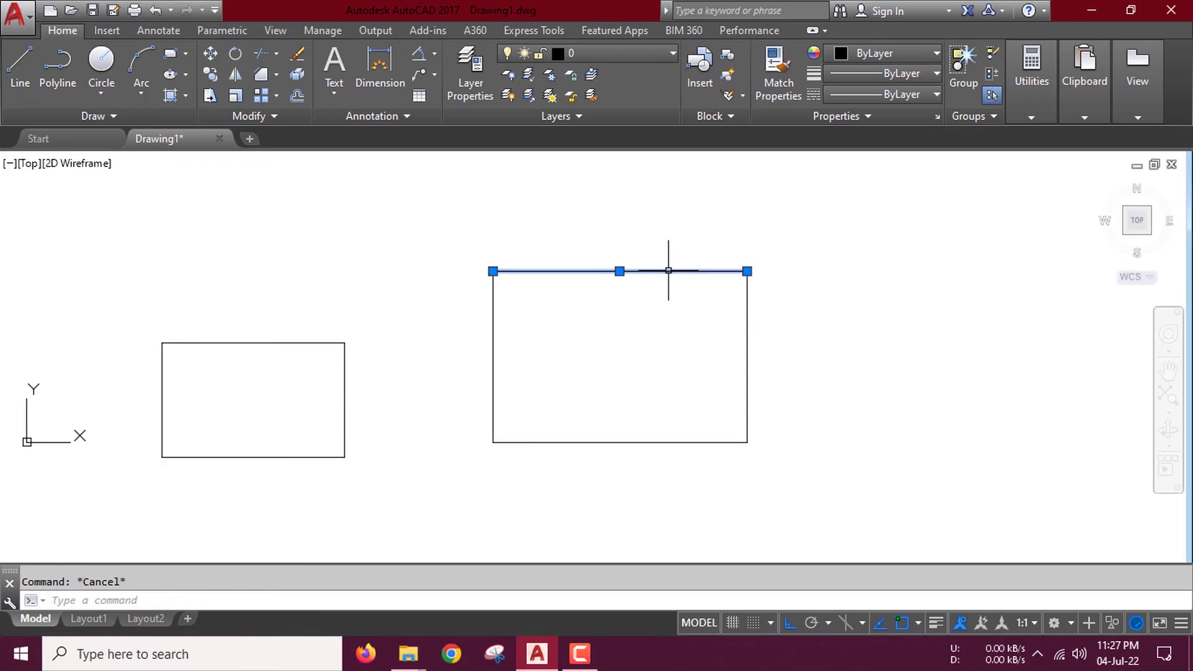
pyautogui.press('Escape')
pyautogui.click(493, 330)
pyautogui.press('Delete')
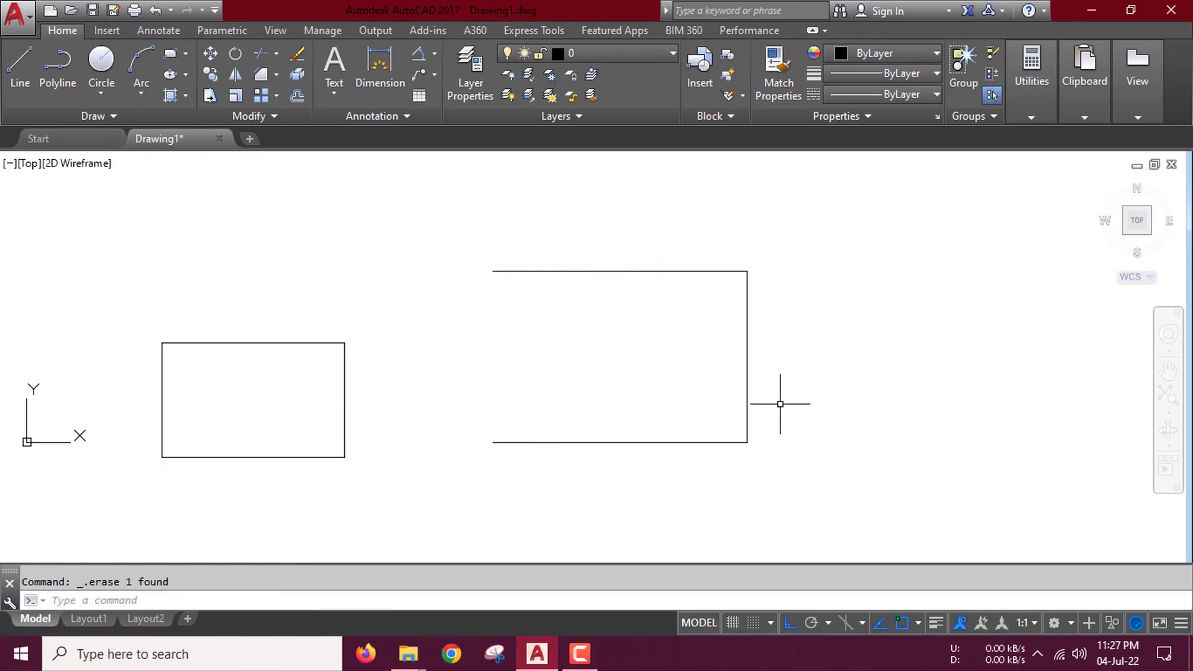
# Step: Draw a circle to the right of the open rectangle
pyautogui.moveTo(790, 399); pyautogui.dragTo(577, 424, button='middle')
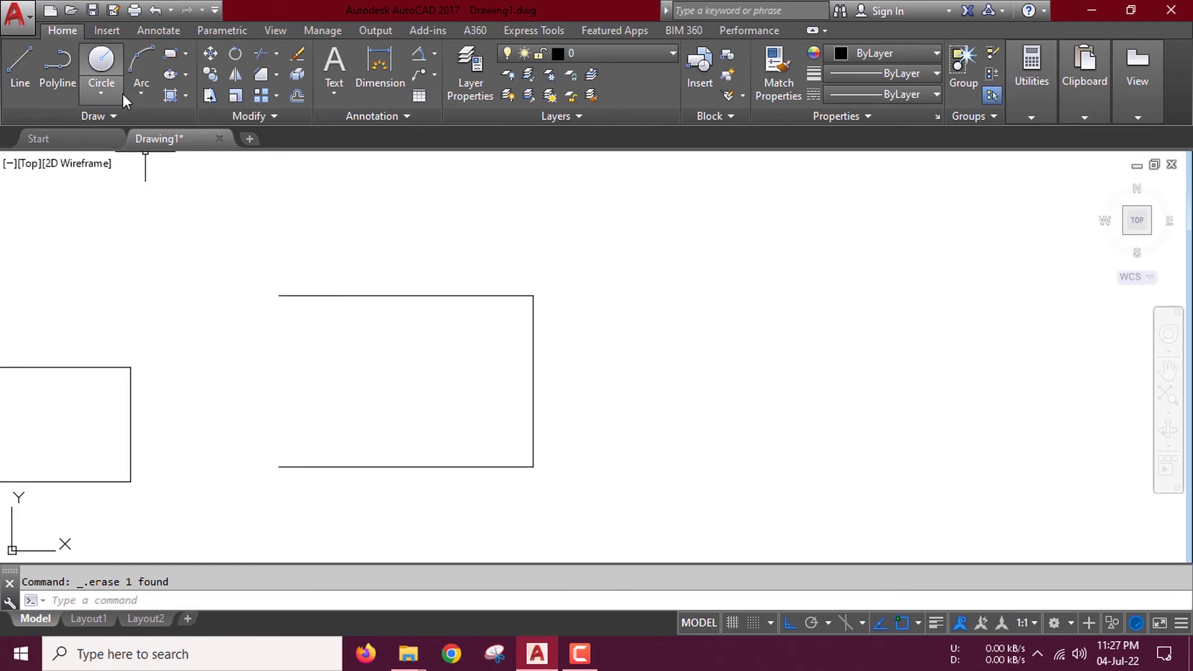
pyautogui.click(110, 84)
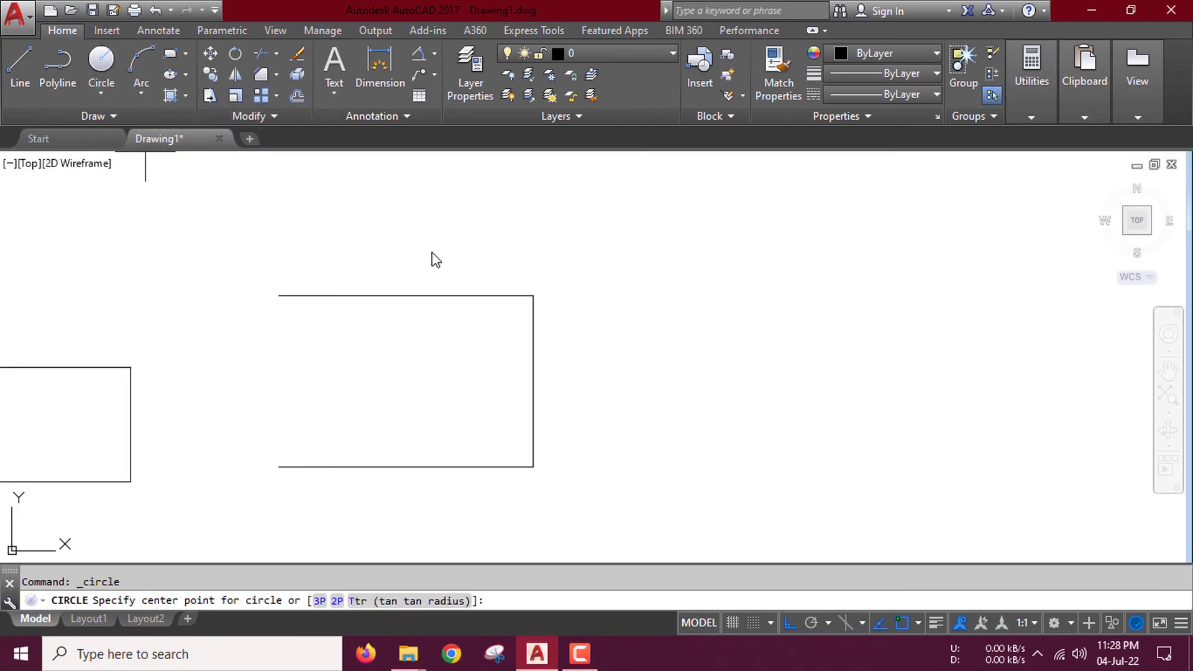
pyautogui.click(686, 299)
pyautogui.click(737, 350)
# Step: Try exploding the new circle with the X command
pyautogui.moveTo(725, 328); pyautogui.dragTo(686, 341, button='middle')
pyautogui.write('x')
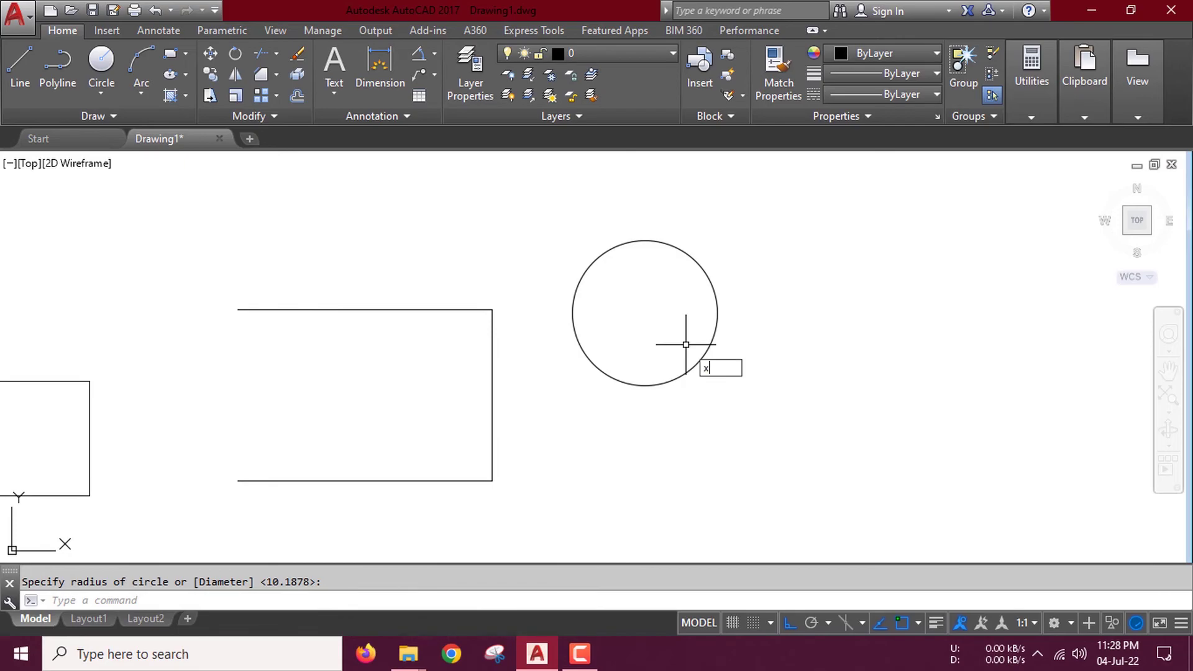
pyautogui.press('Return')
pyautogui.click(725, 330)
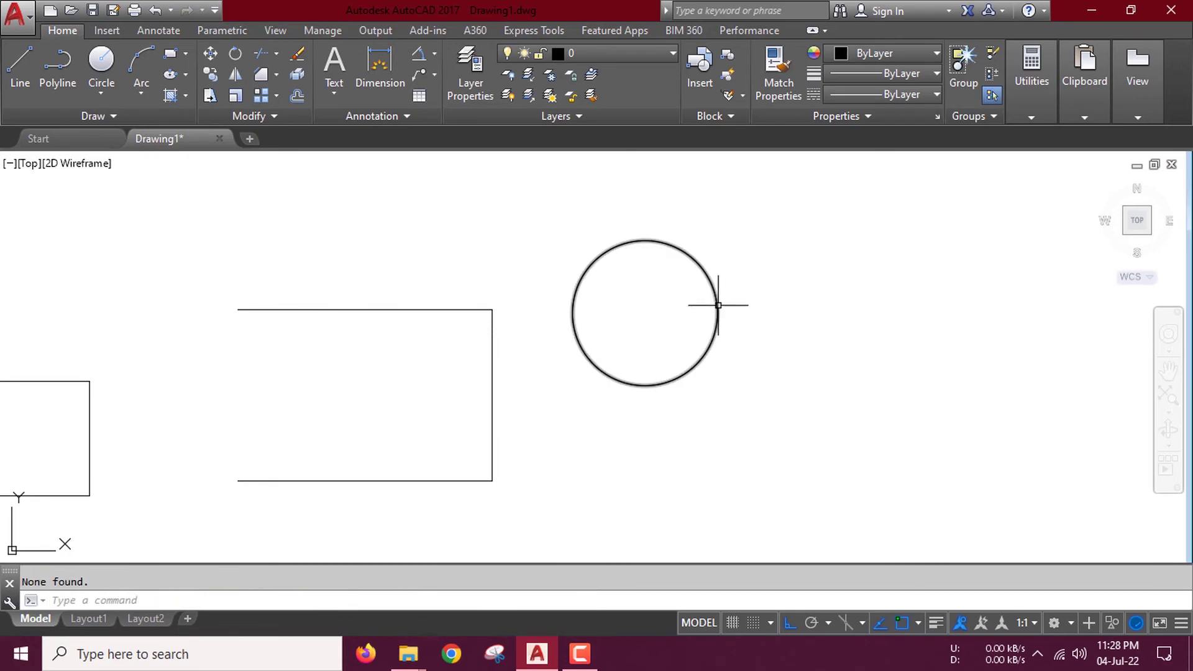
pyautogui.scroll(-2, 820, 379)
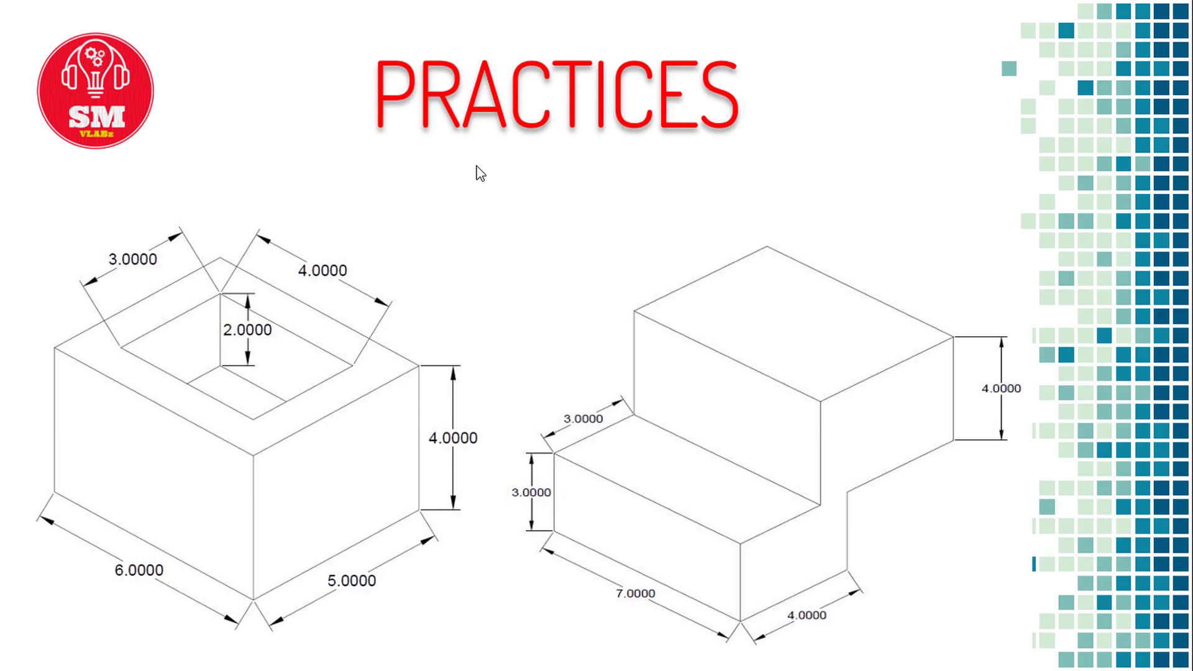
# Step: Advance from the PRACTICES slide to the closing Thank You slide
pyautogui.click(478, 172)
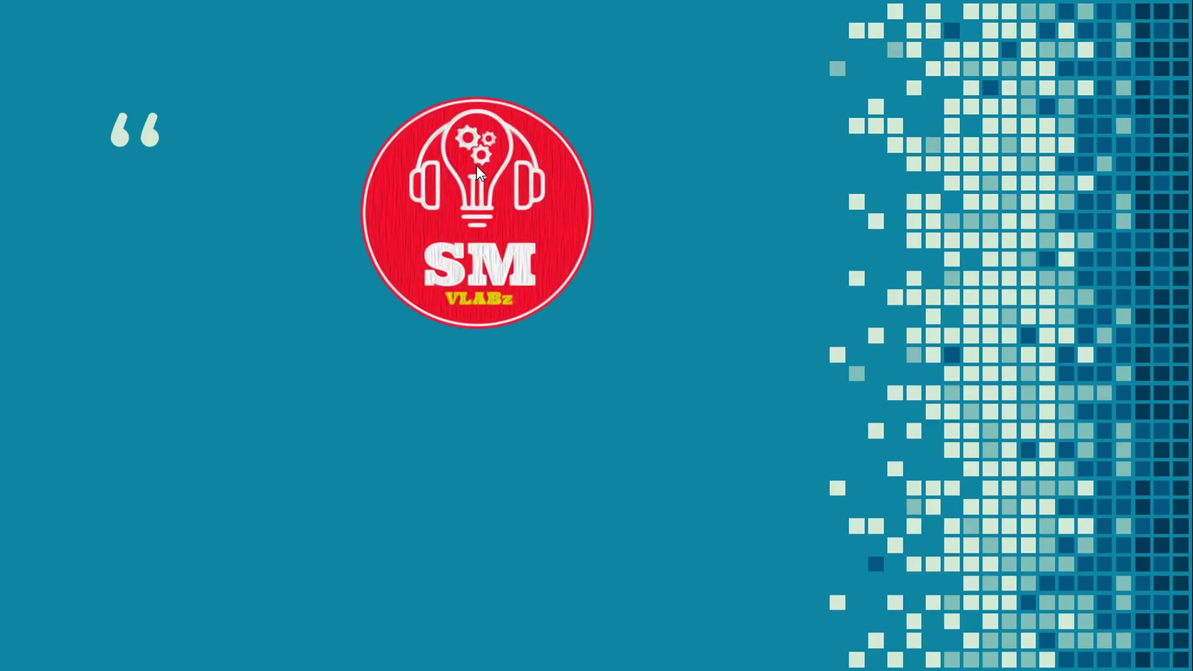